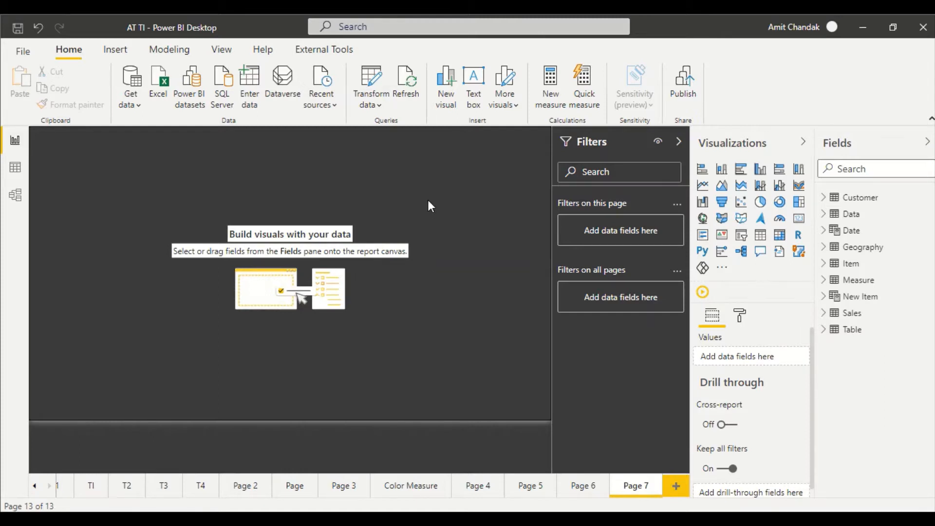
Step: Add the Date field from the Date table to the blank page and convert its visual into a slicer
left_click(822, 231)
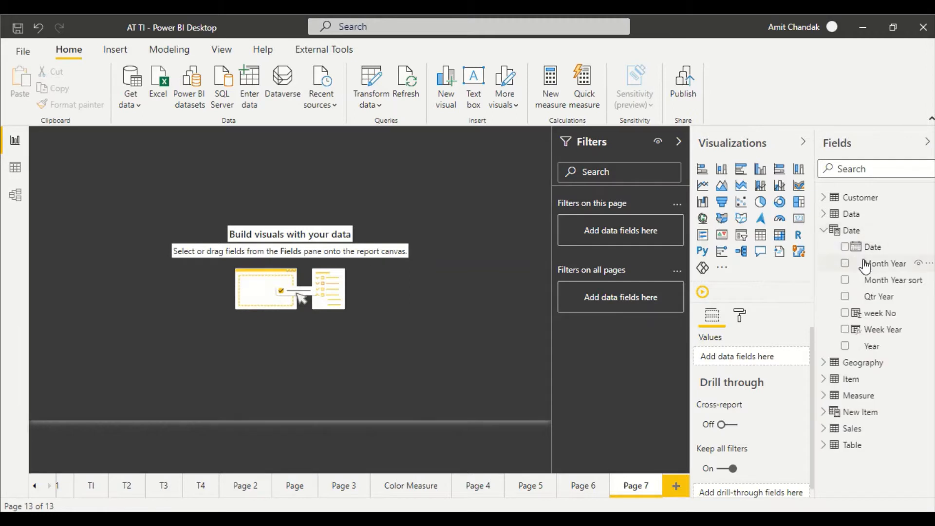
left_click_drag(874, 249, 449, 187)
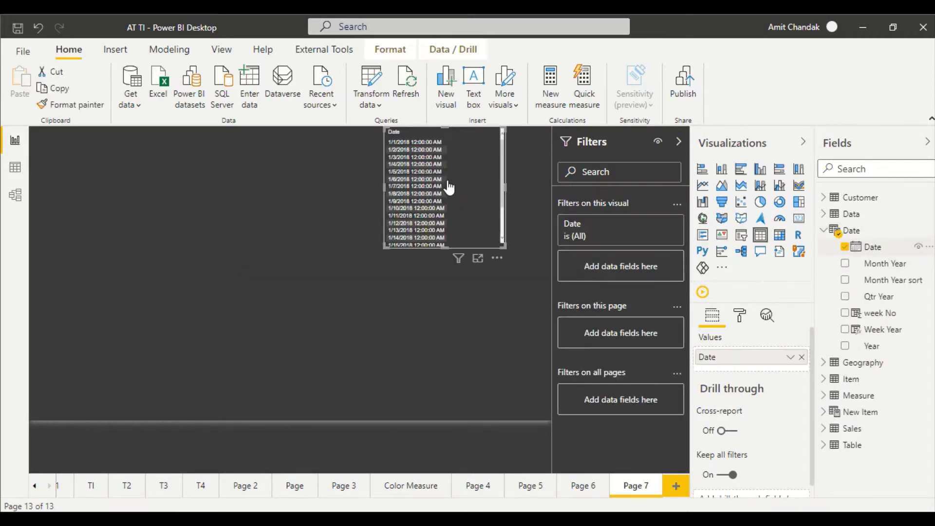
left_click_drag(479, 157, 480, 176)
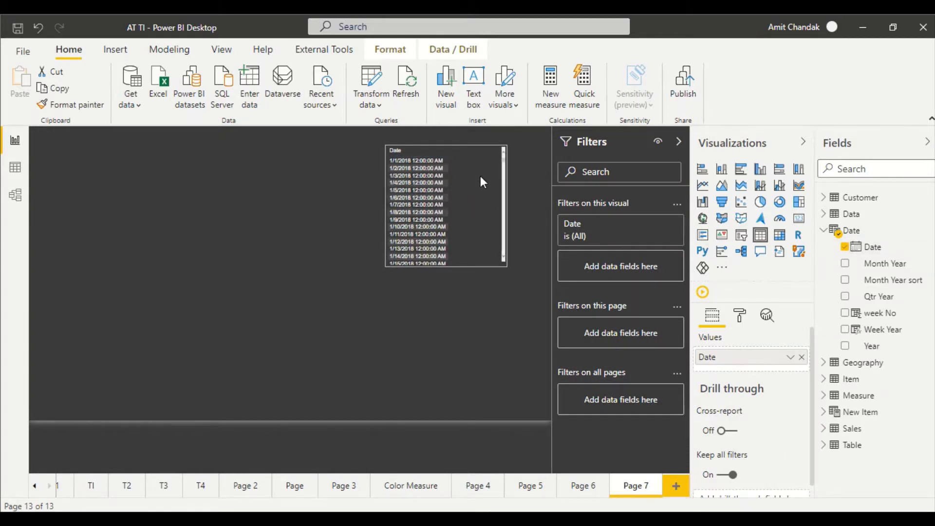
left_click(742, 235)
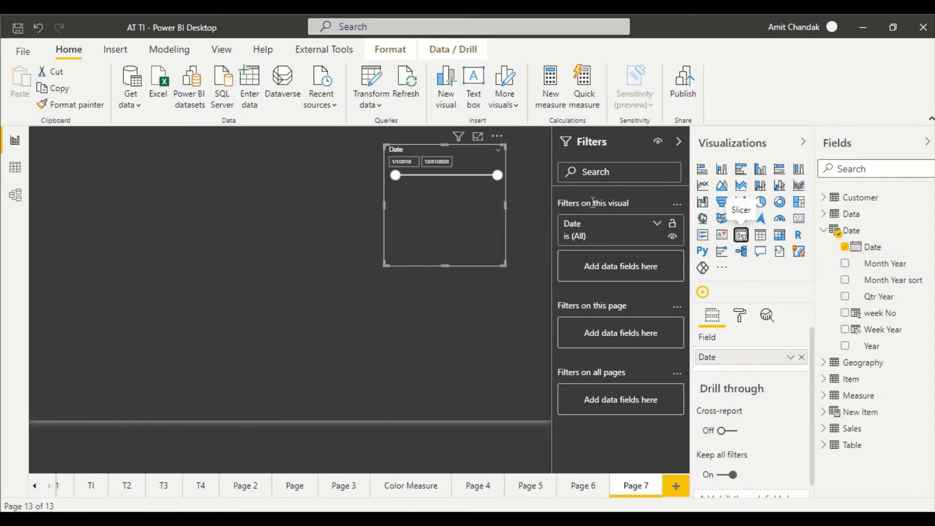
Step: Switch the Date slicer to Relative Date mode and set its period to the last 1 Months
left_click(497, 151)
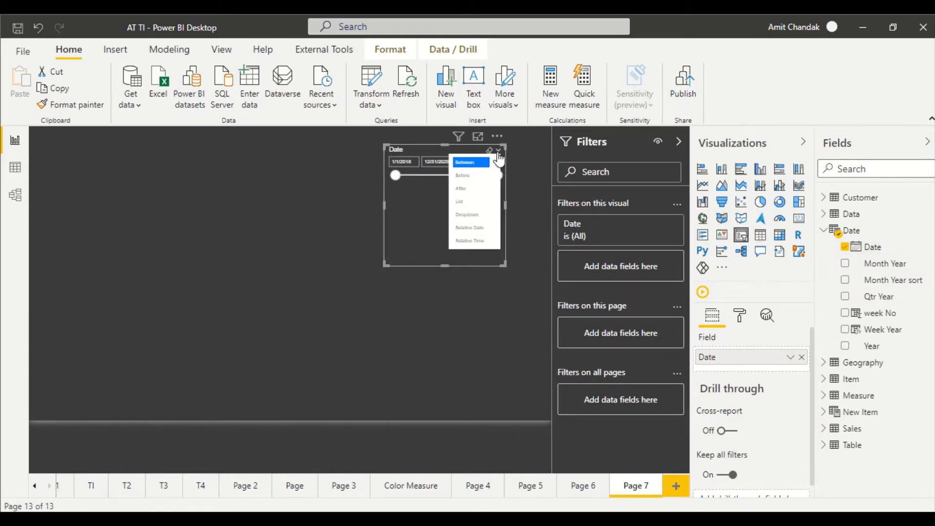
left_click(482, 227)
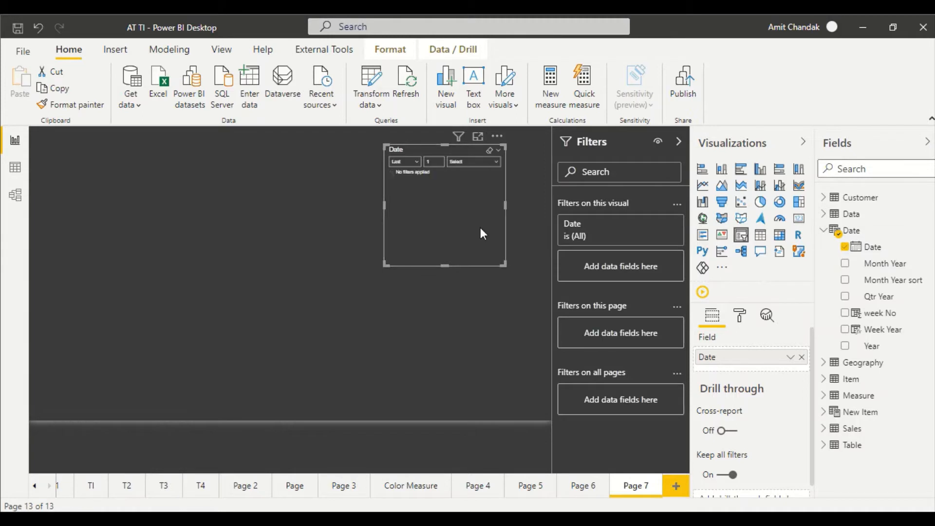
left_click(470, 163)
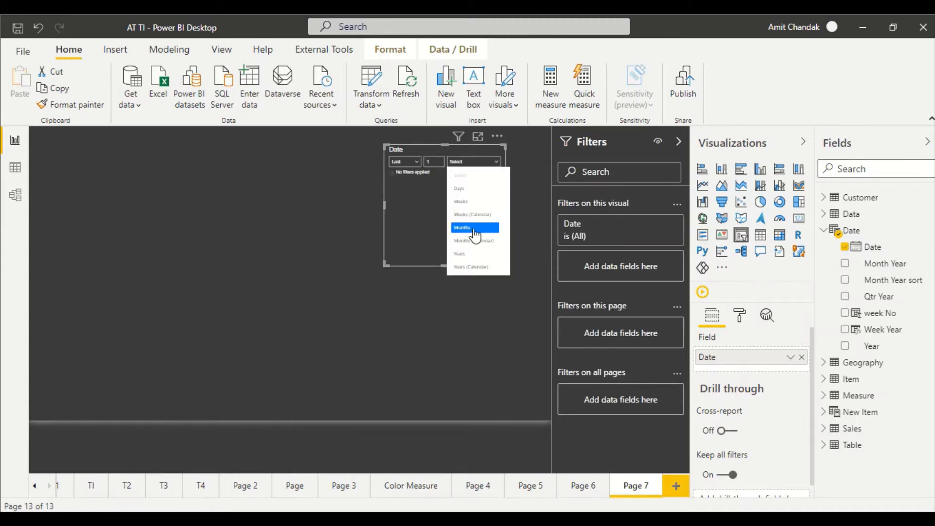
left_click(474, 227)
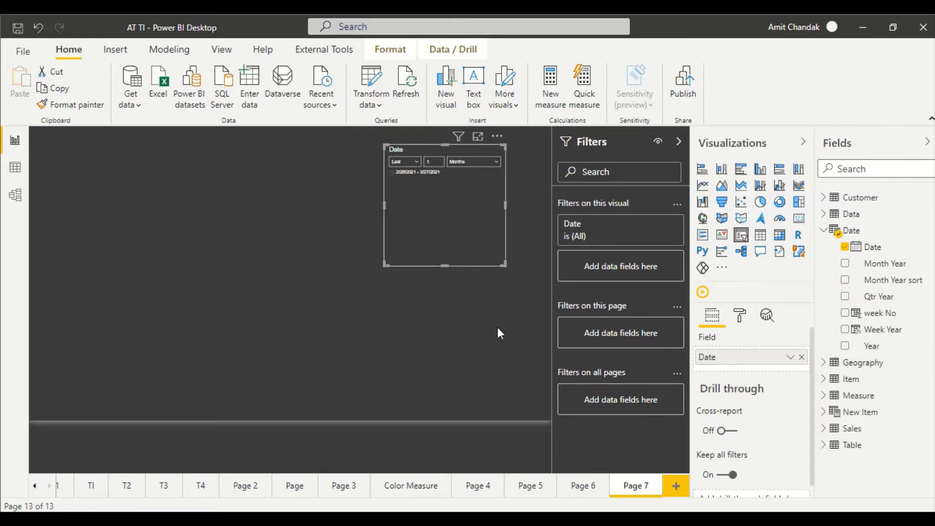
Step: Try the Months (Calendar) unit and the This period in the Date slicer, and return it to Last 1 Months
left_click(481, 162)
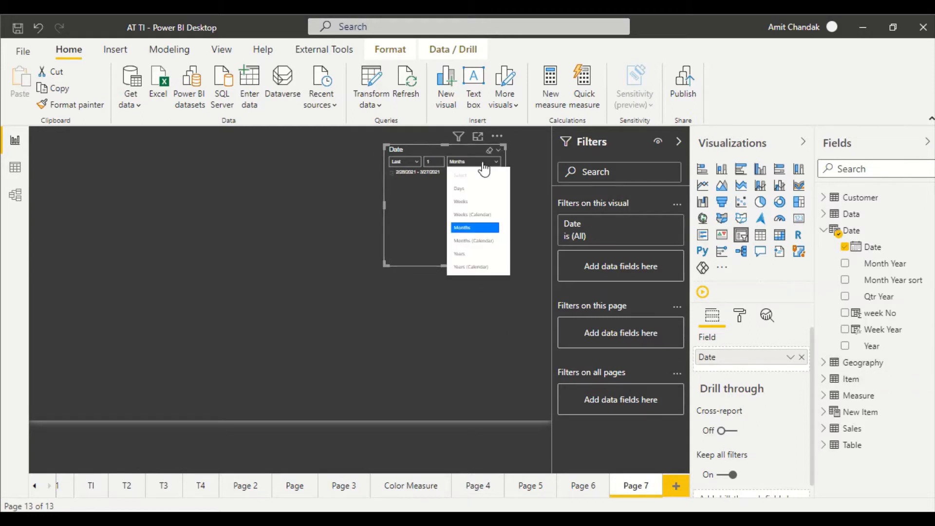
left_click(472, 241)
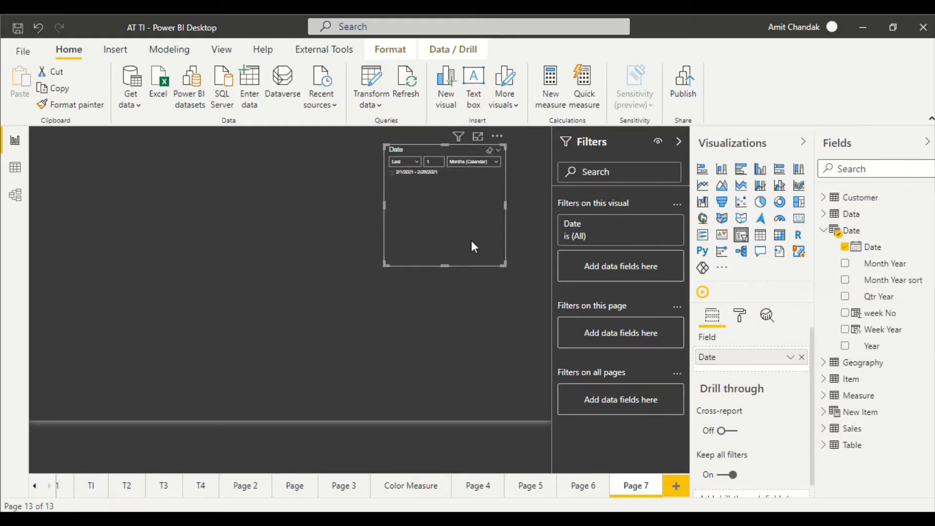
left_click(408, 162)
left_click(403, 205)
left_click(399, 162)
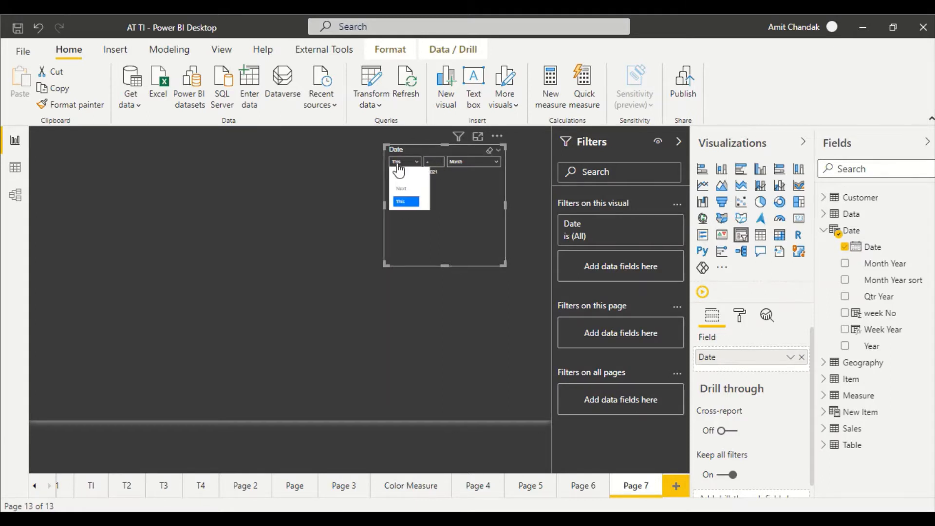
left_click(408, 184)
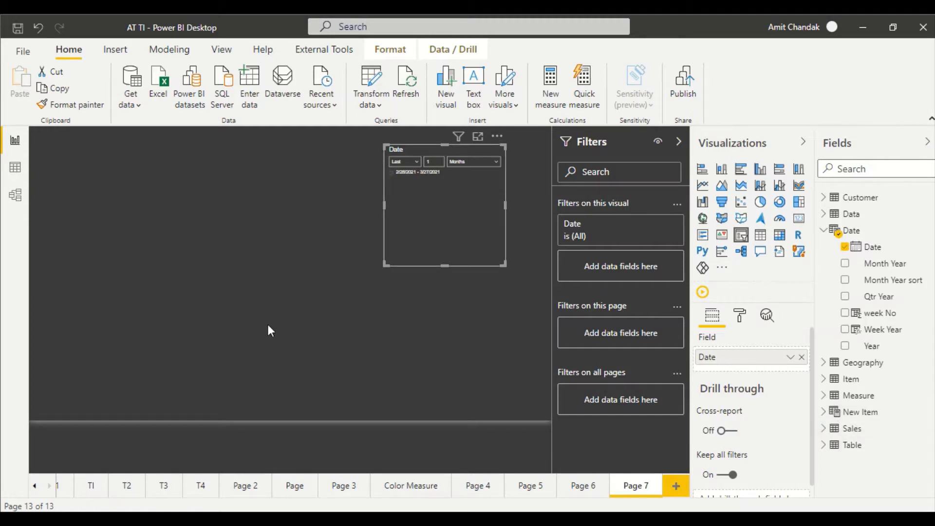
Step: Open the customization settings of the current report theme
left_click(445, 273)
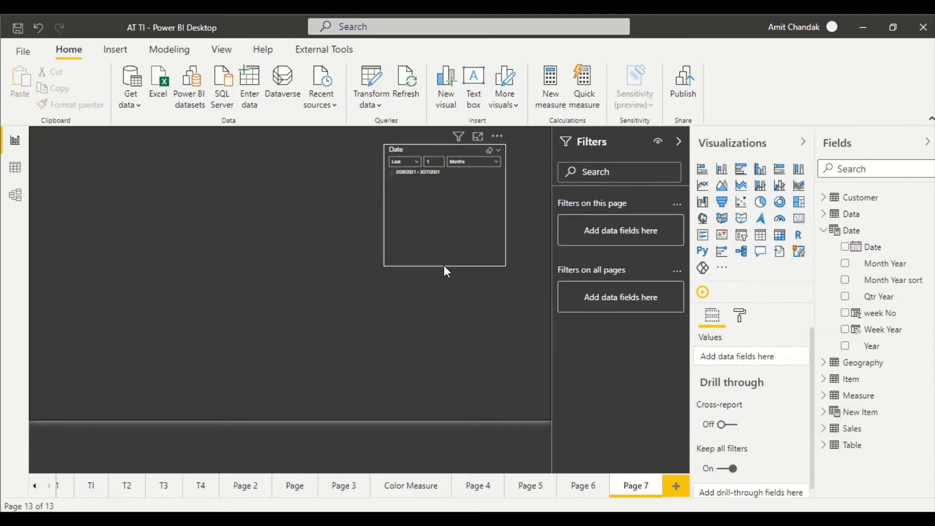
left_click(478, 242)
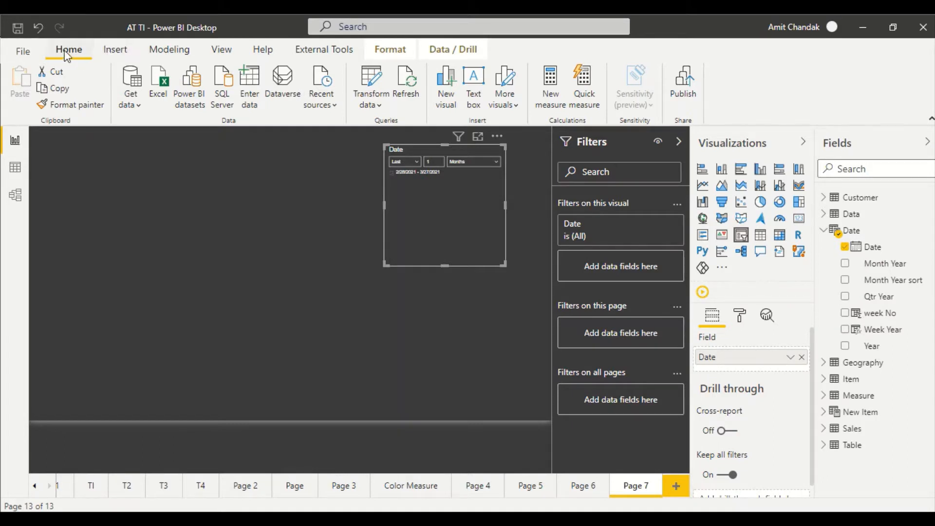
left_click(388, 52)
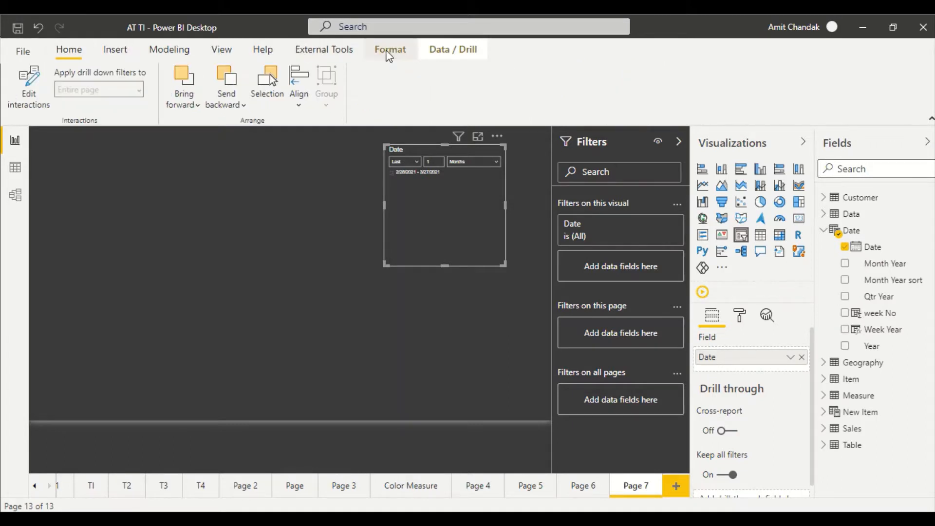
left_click(161, 54)
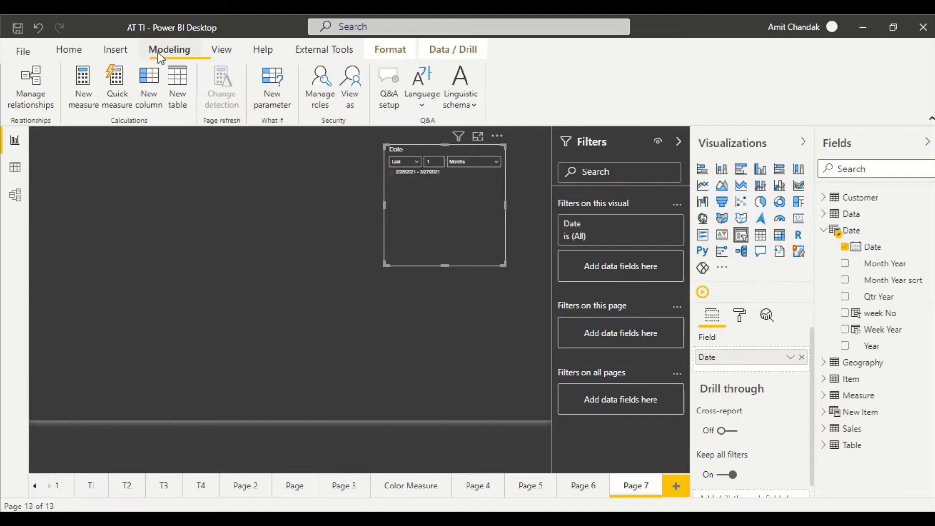
left_click(217, 61)
left_click(325, 90)
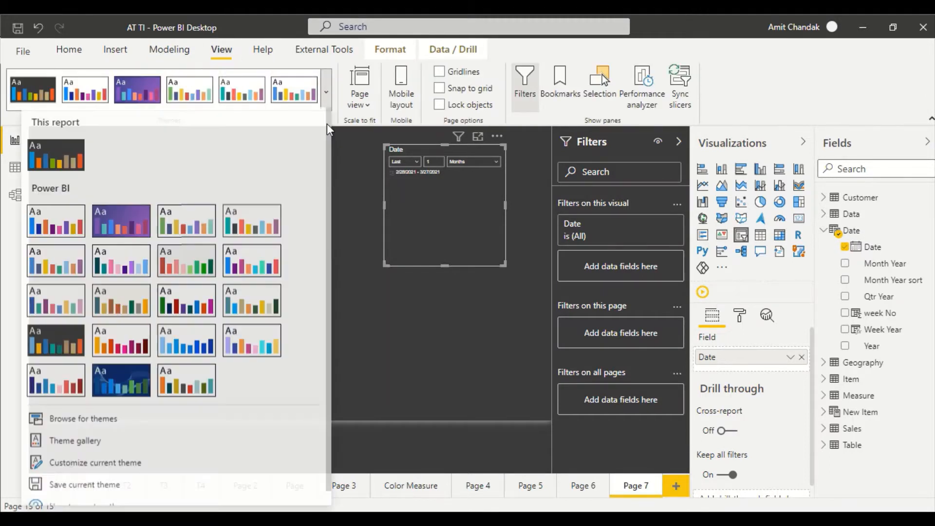
left_click(97, 465)
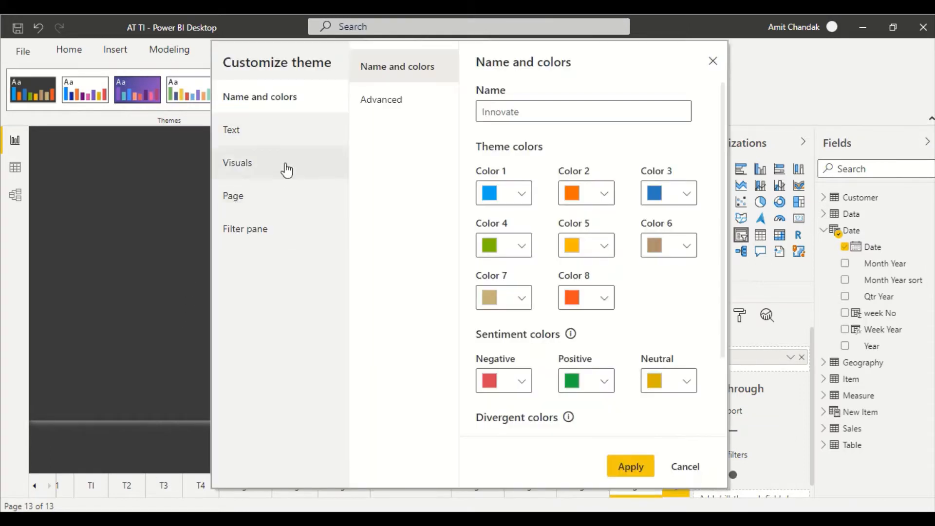
Step: Set the theme's title font size to 13 pt, increase the tab headers font size one step, and apply the theme changes
left_click(248, 137)
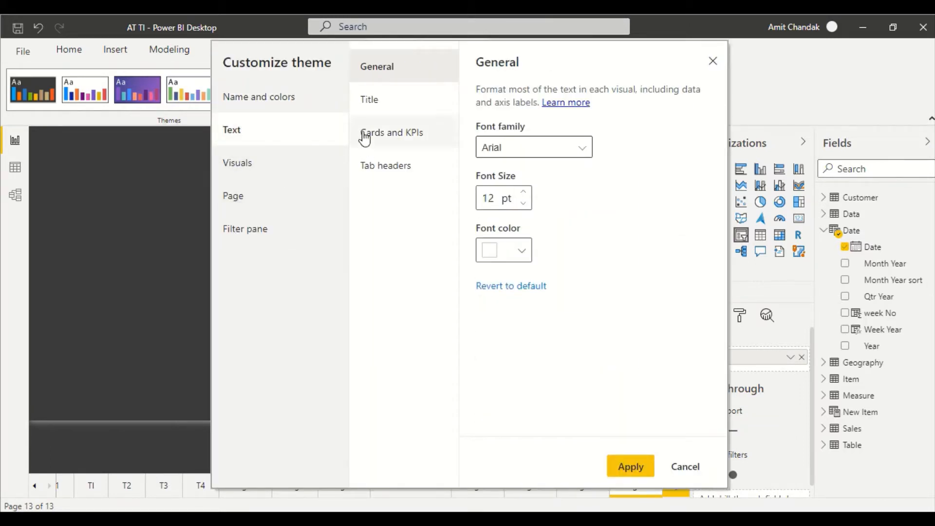
left_click(371, 108)
left_click(523, 179)
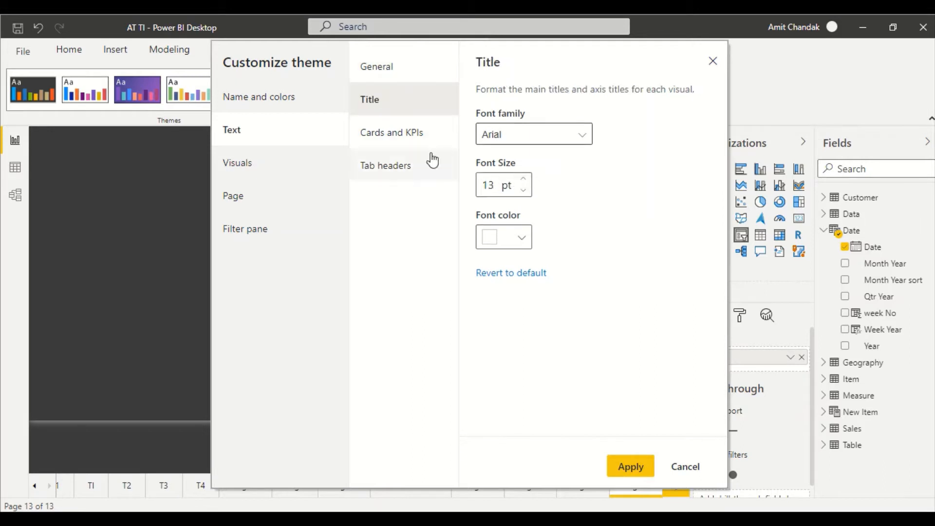
left_click(413, 135)
left_click(388, 176)
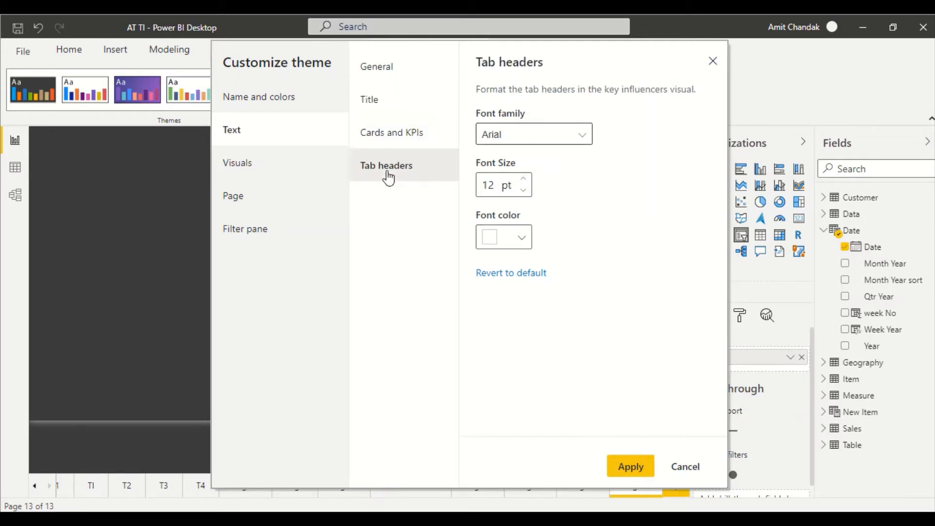
left_click(523, 178)
left_click(380, 102)
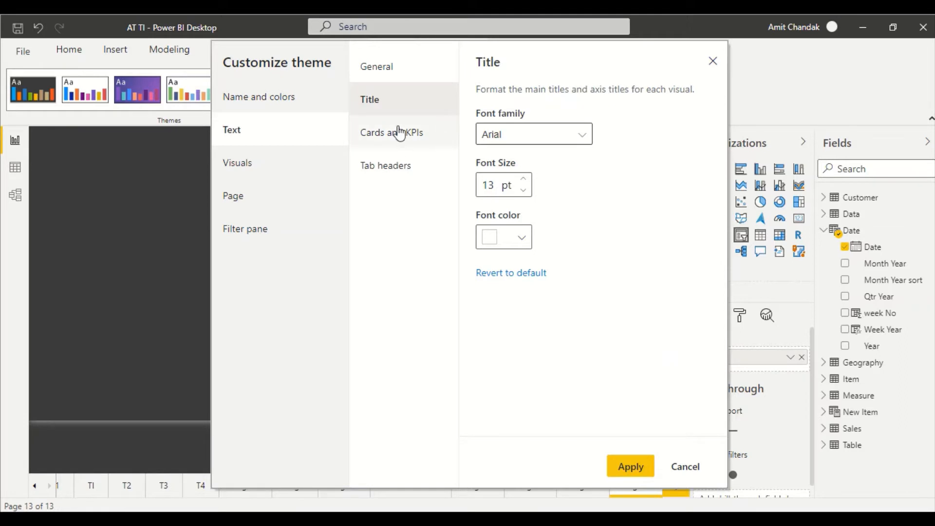
left_click(398, 64)
left_click(641, 479)
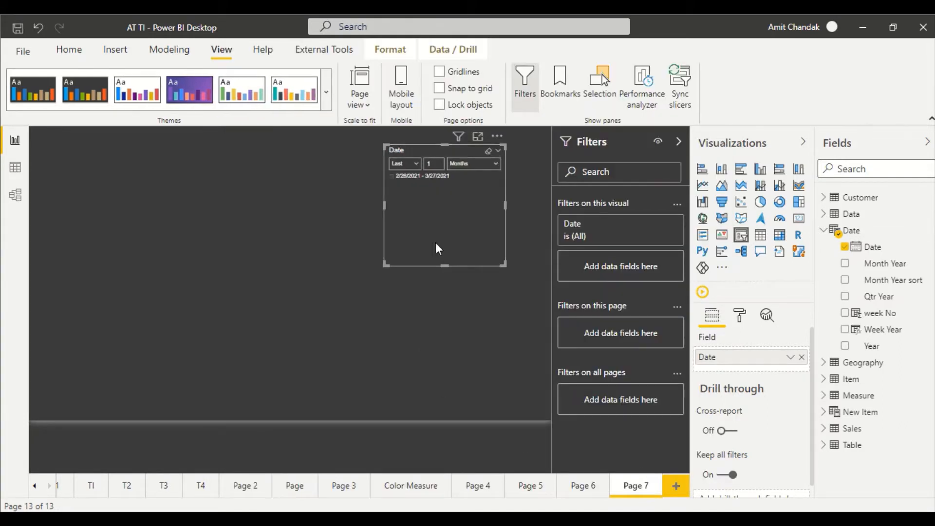
Step: Resize the Date slicer to a wider, shorter box and add a wide Month Year table visual below it
left_click_drag(384, 260, 349, 196)
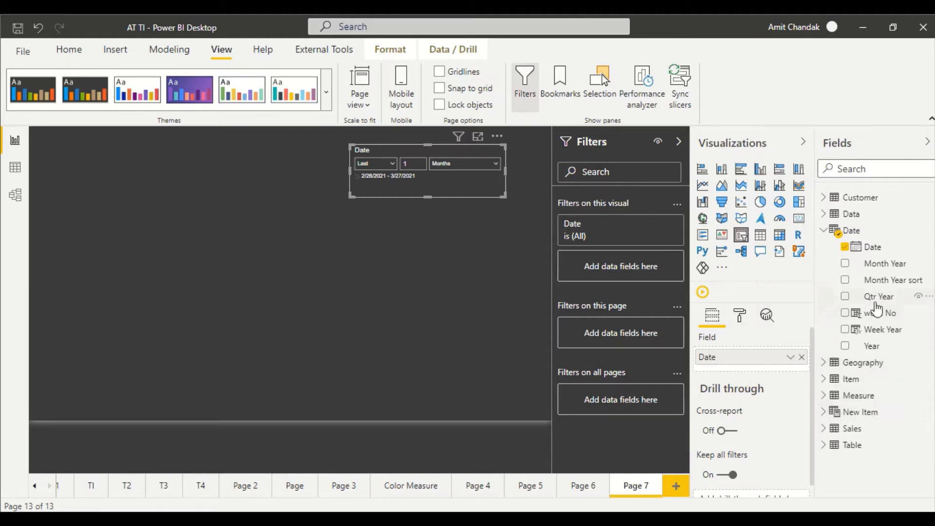
left_click_drag(887, 266, 235, 321)
left_click_drag(267, 348, 209, 276)
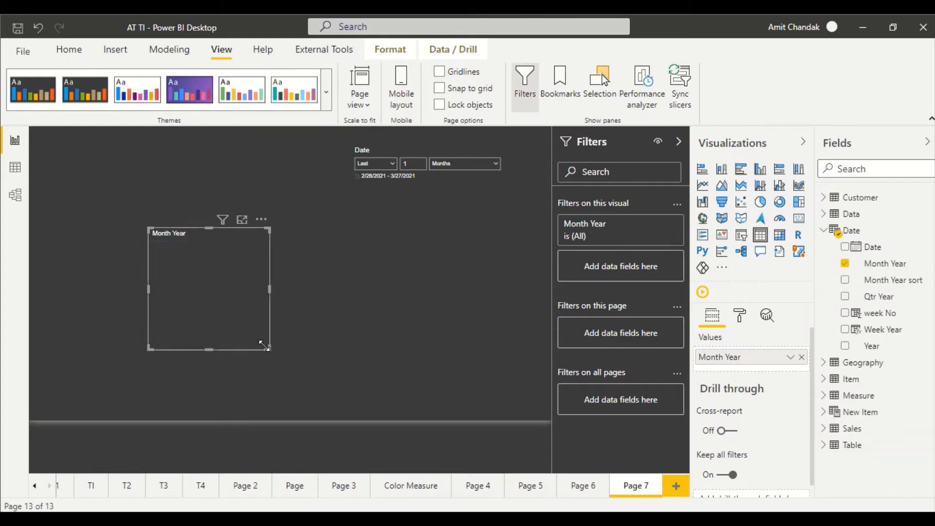
left_click_drag(264, 348, 505, 337)
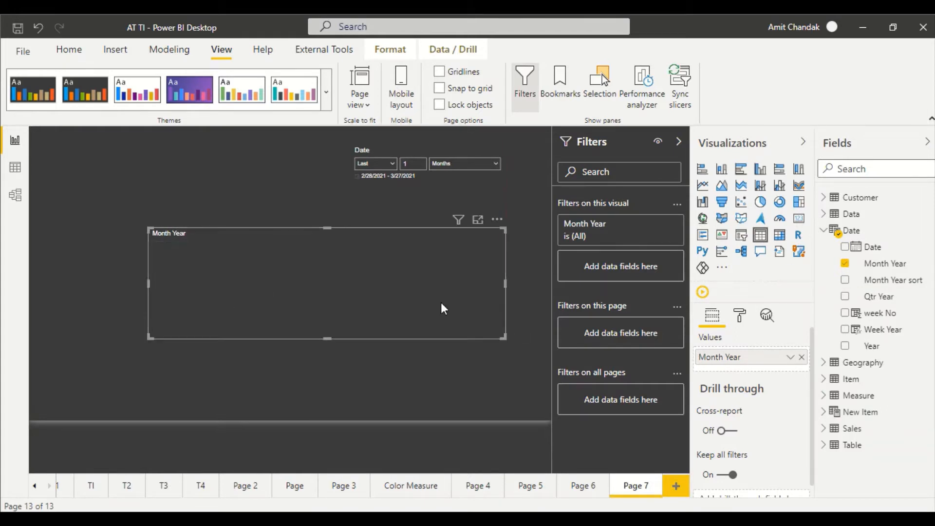
Step: Look through the Sales table's fields and search the field list for "net"
left_click(845, 429)
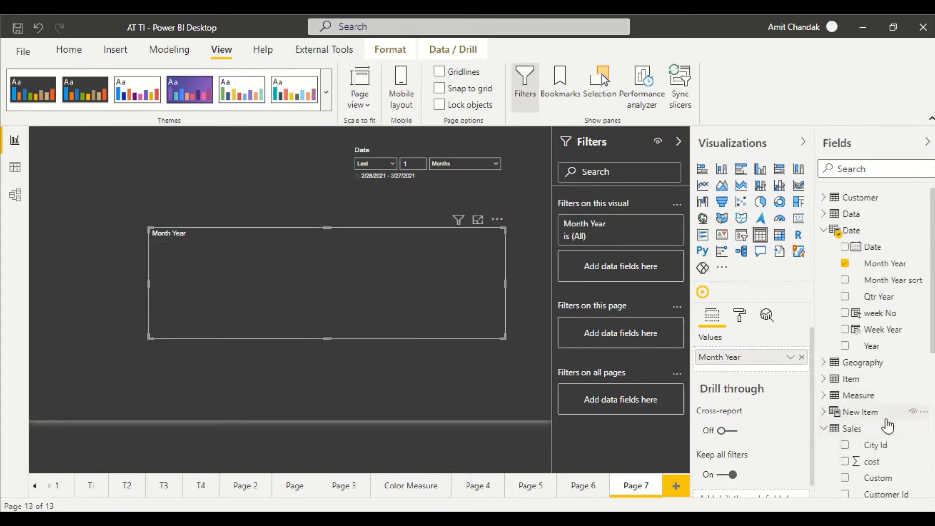
scroll(888, 426, "down", 3)
scroll(888, 424, "down", 3)
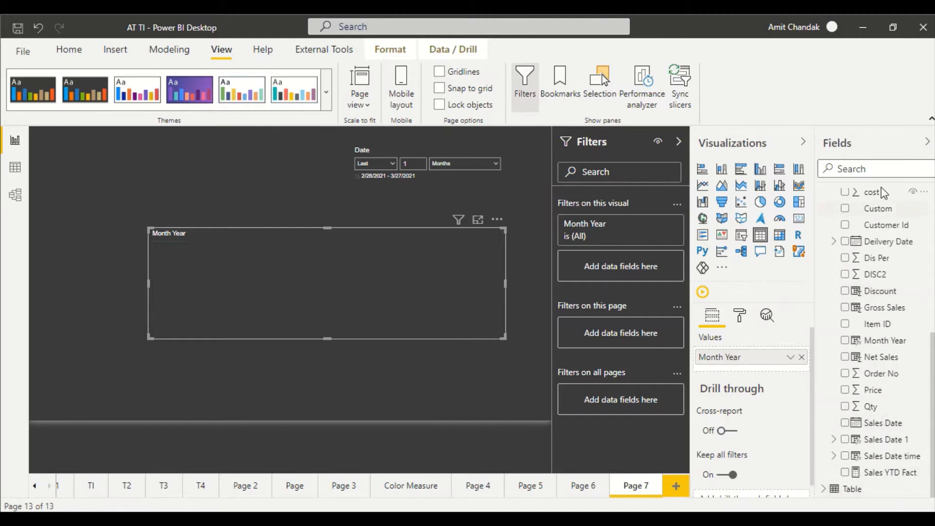
left_click(865, 167)
type("net")
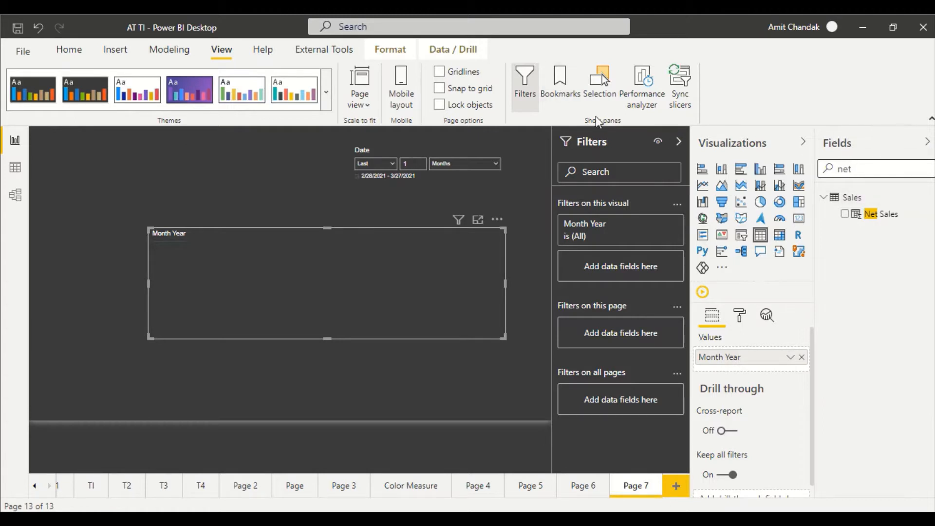
Step: Create a measure Net = Sum(Sales[Net Sales]) and add it to the Month Year table visual
left_click(69, 51)
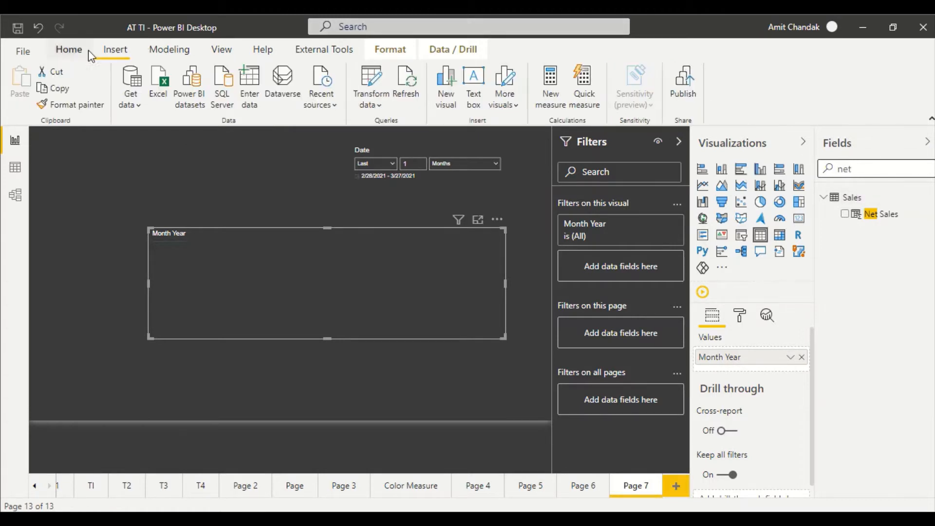
left_click(560, 90)
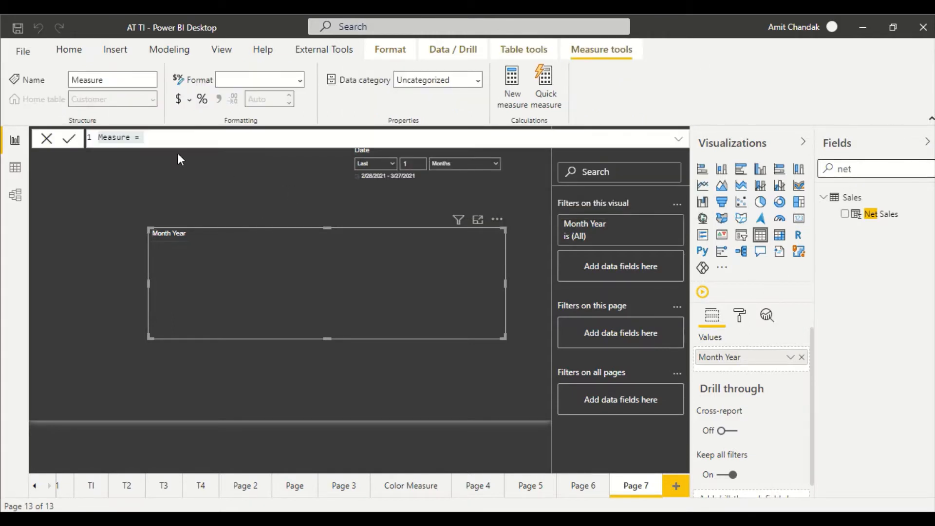
double_click(118, 137)
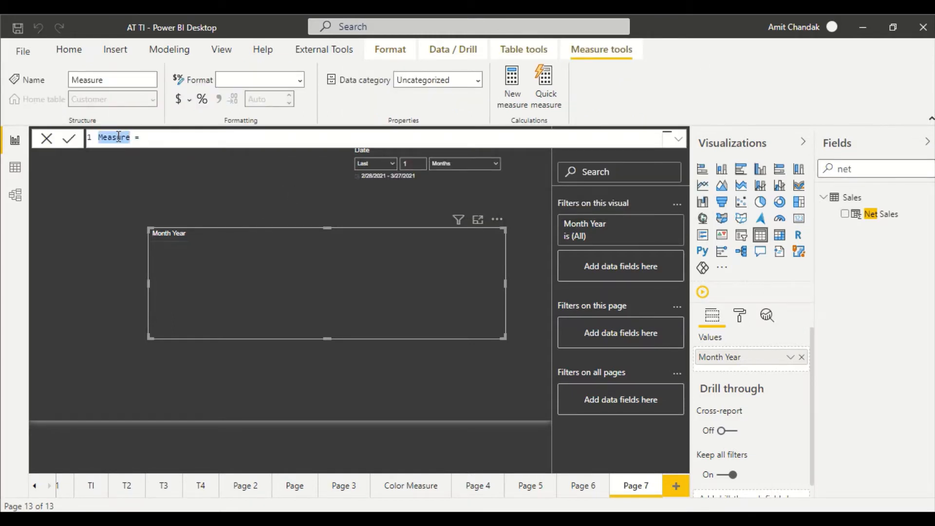
type("Net")
type("Sum")
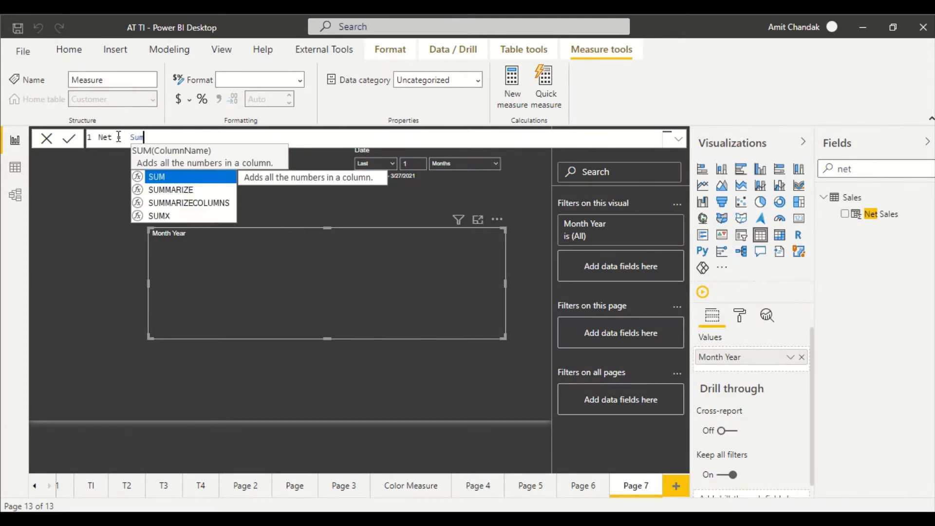
type("(net")
key("Tab")
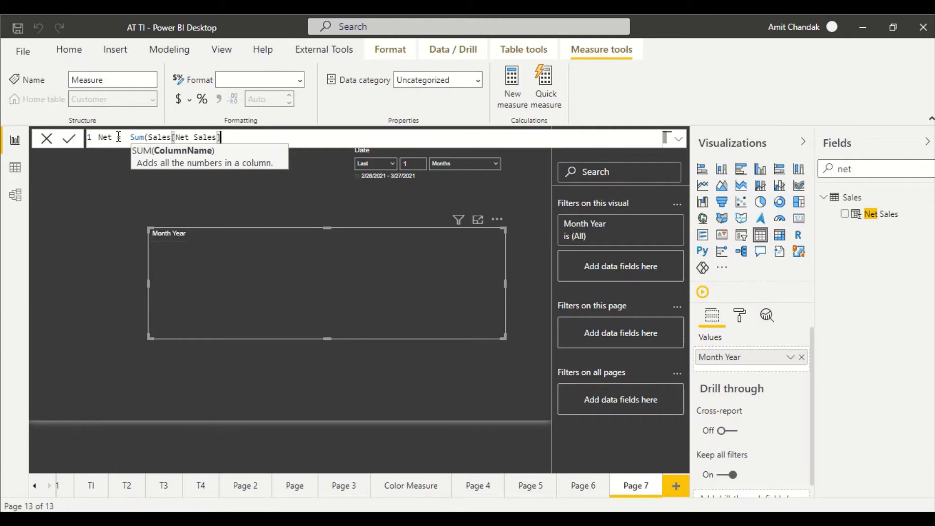
type(")")
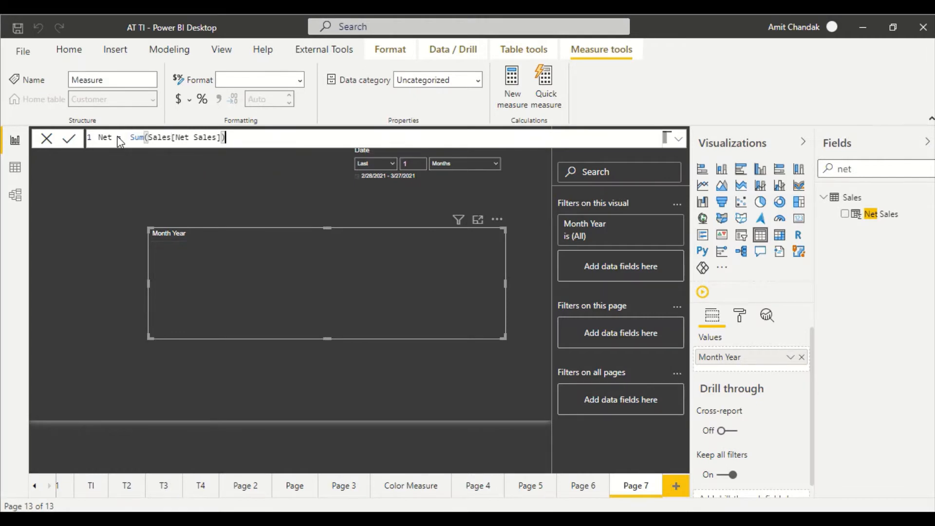
key("Return")
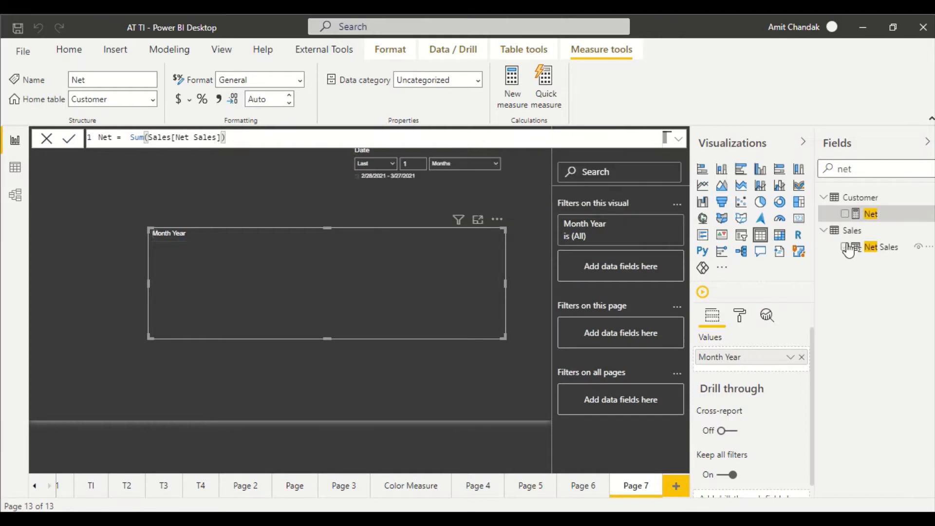
left_click_drag(869, 215, 289, 276)
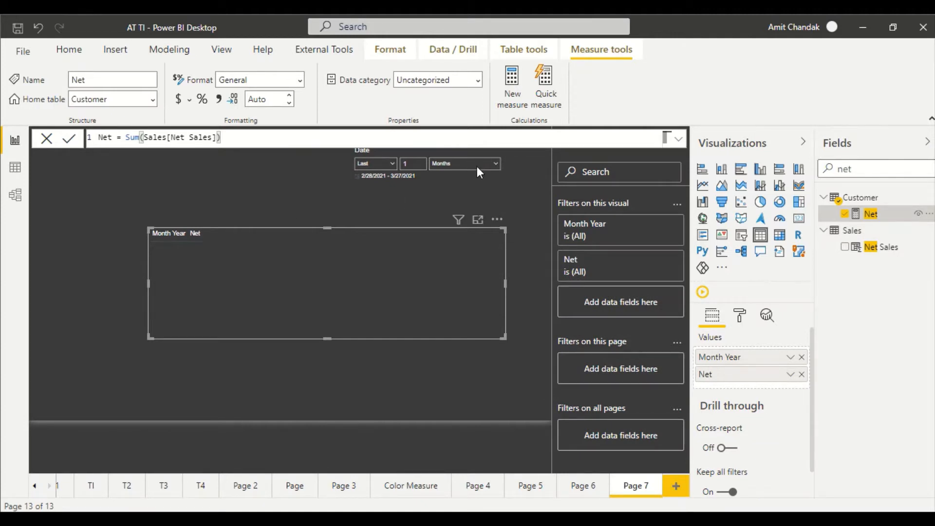
Step: Set the relative Date slicer to the last 10 months
left_click(409, 164)
left_click_drag(419, 163, 392, 168)
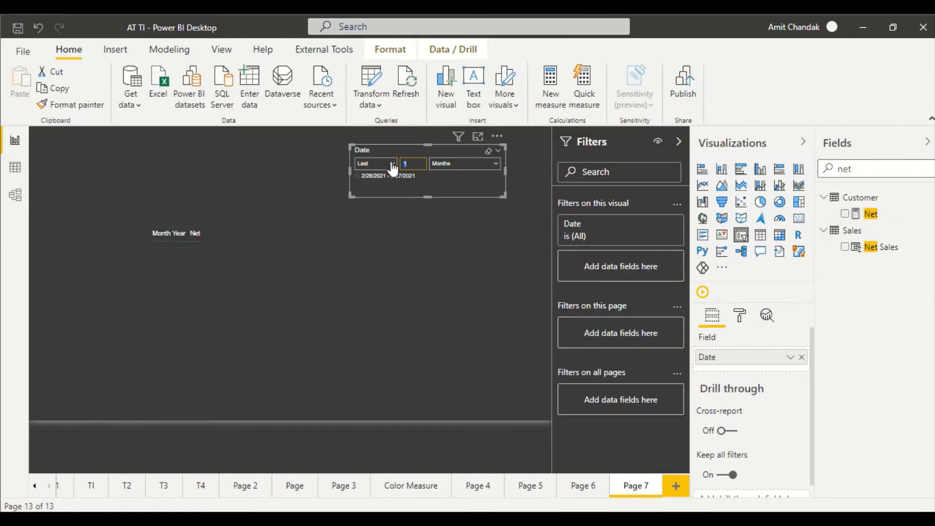
type("10")
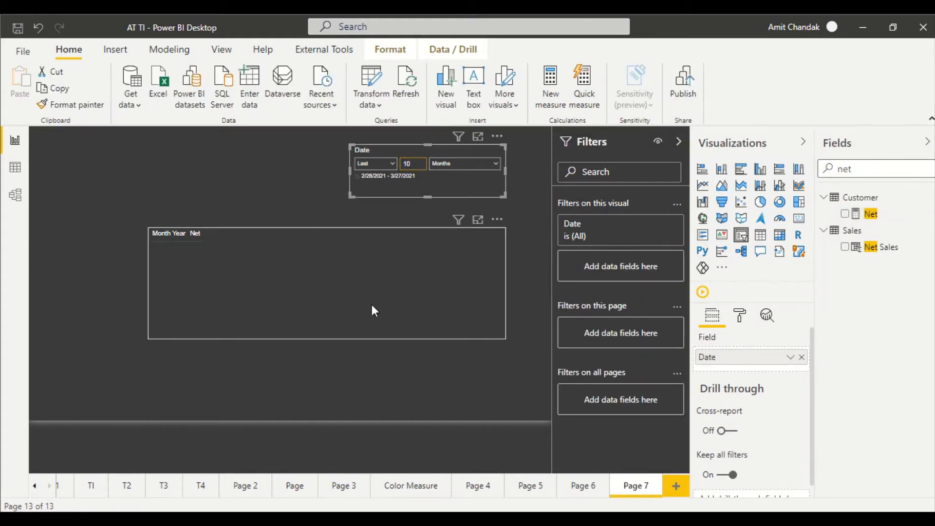
left_click(372, 304)
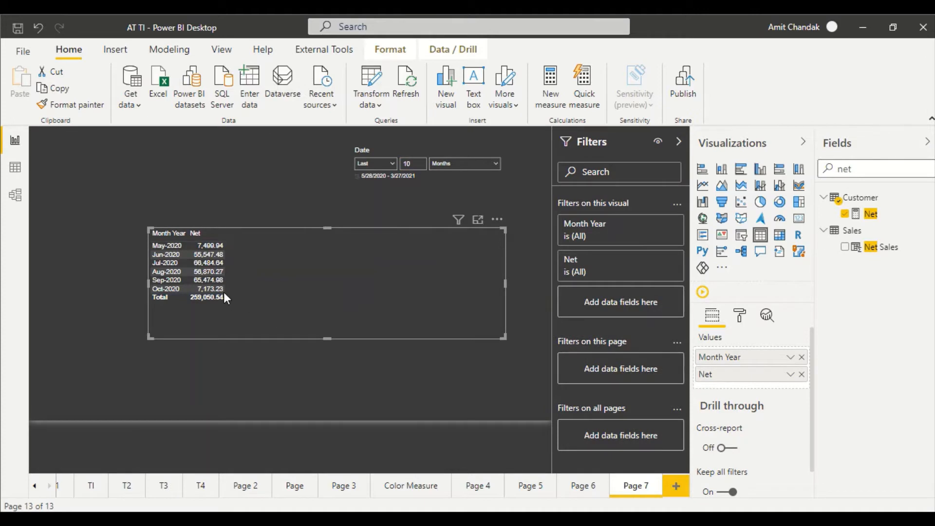
Step: Set the relative Date slicer to the last 12 months
left_click(417, 161)
key("BackSpace")
type("2")
left_click(394, 276)
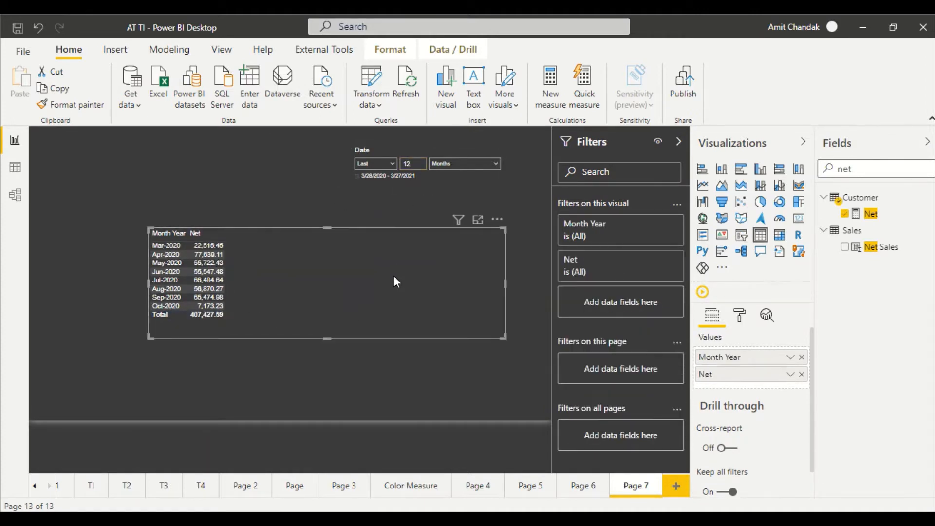
Step: Move the Month Year table to the page's left side, make it narrower and taller, and place a narrower Date slicer above it
left_click_drag(396, 283, 299, 291)
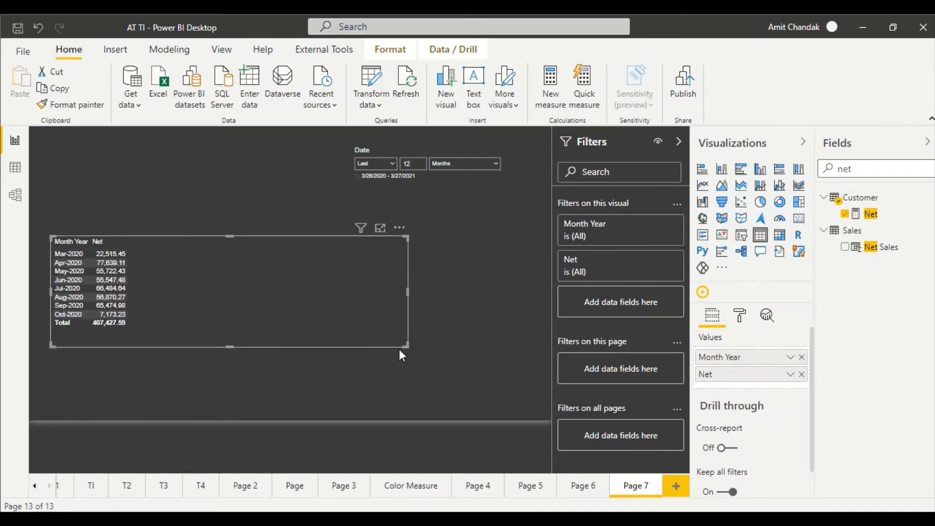
left_click_drag(399, 349, 215, 388)
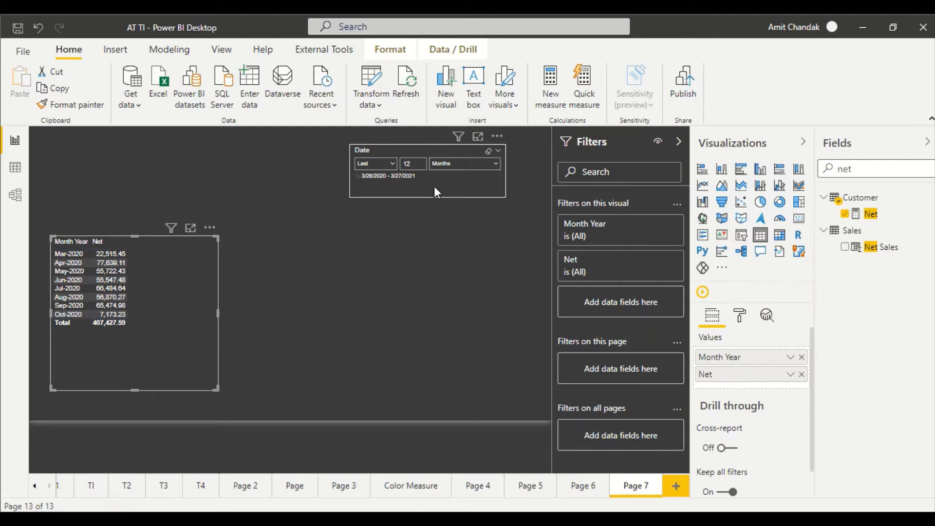
left_click_drag(434, 186, 132, 207)
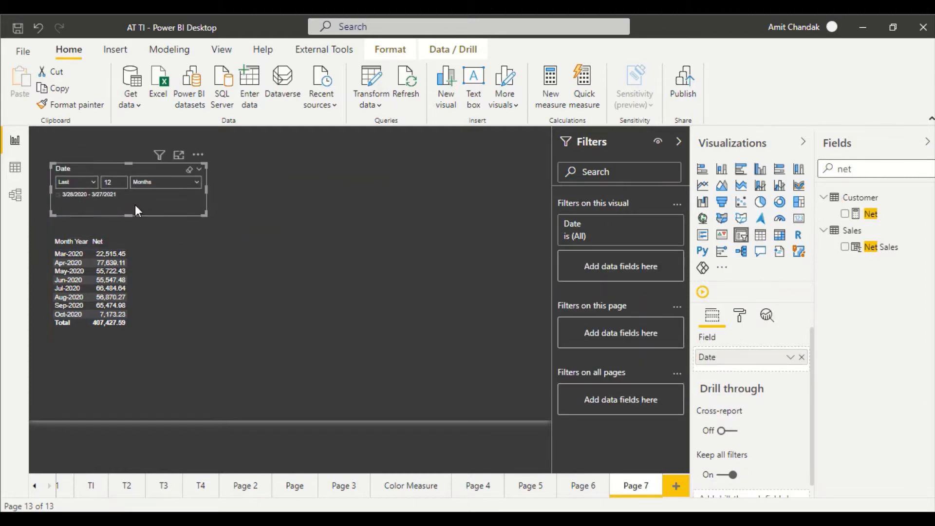
left_click_drag(201, 210, 150, 210)
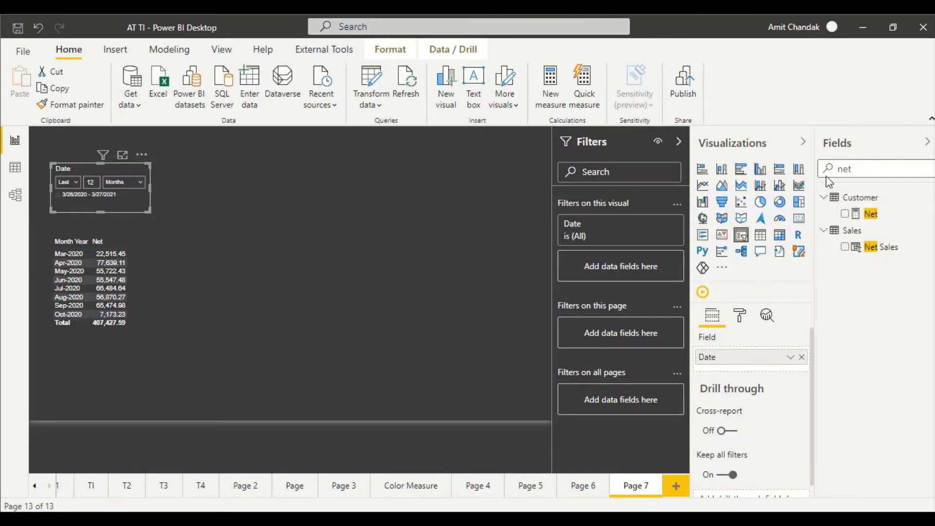
Step: Add a second slicer on the Date table's Date field beside the relative date slicer, and delete the stray empty slicer
double_click(840, 170)
type("date")
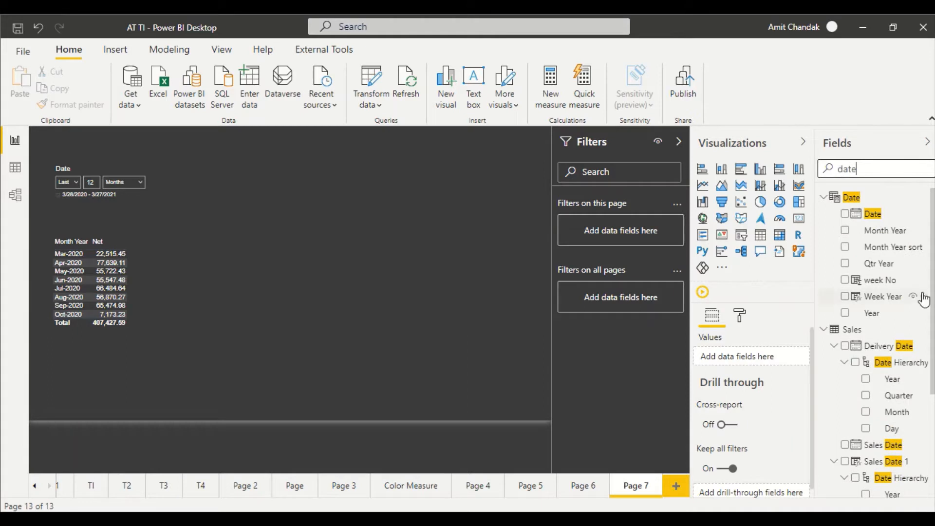
left_click_drag(872, 214, 313, 182)
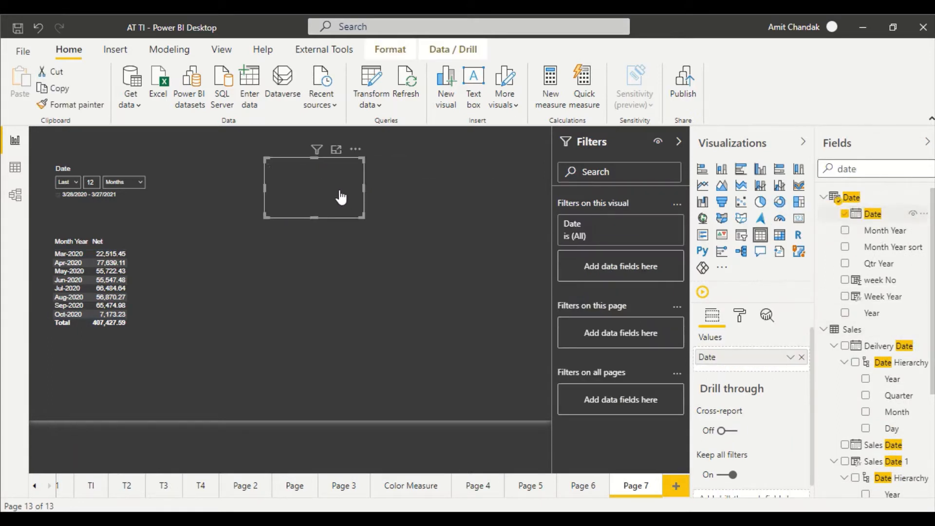
left_click(356, 150)
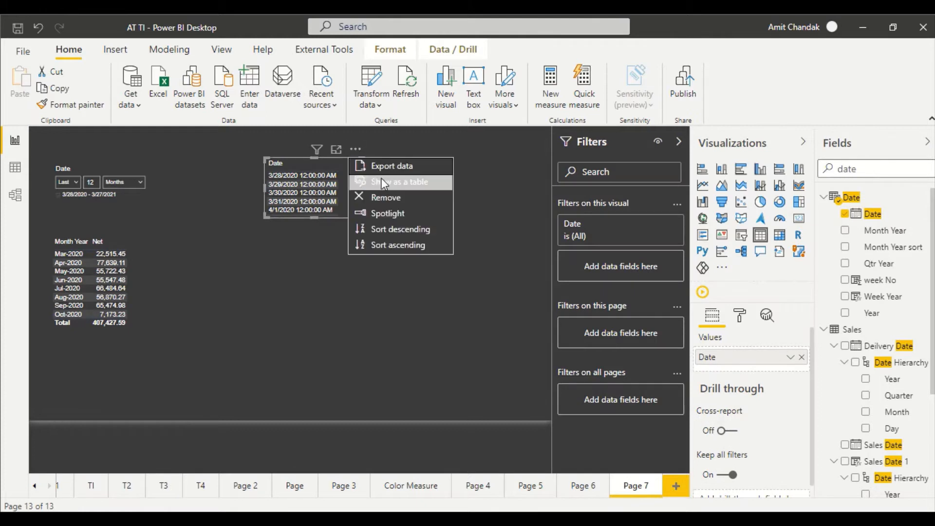
left_click(280, 250)
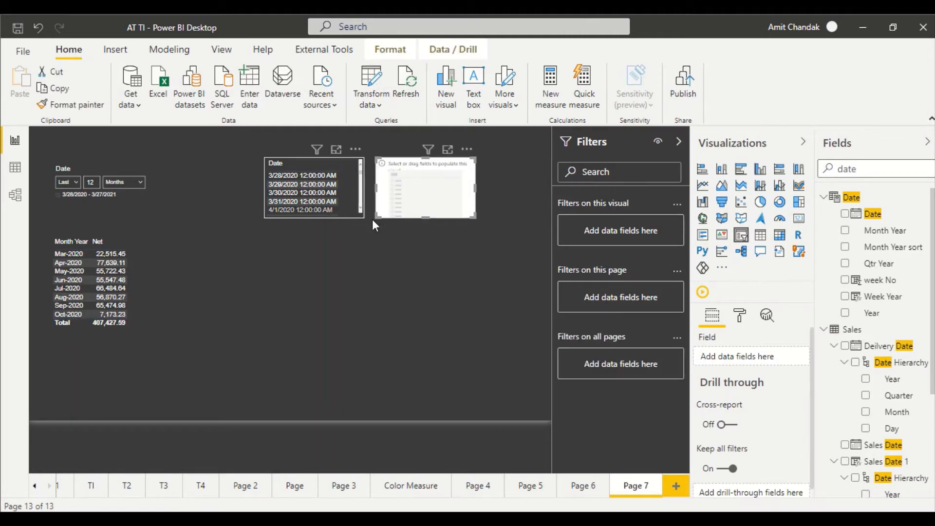
left_click(845, 213)
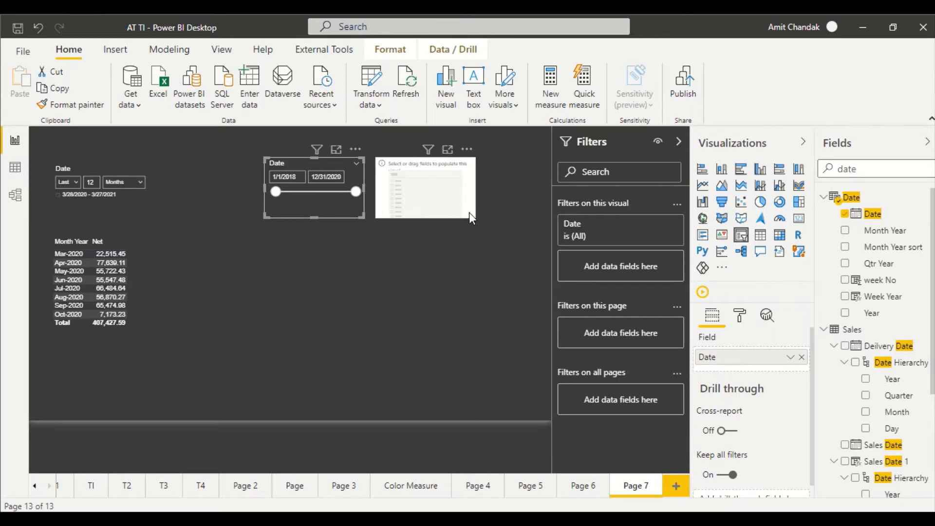
left_click_drag(469, 212, 457, 193)
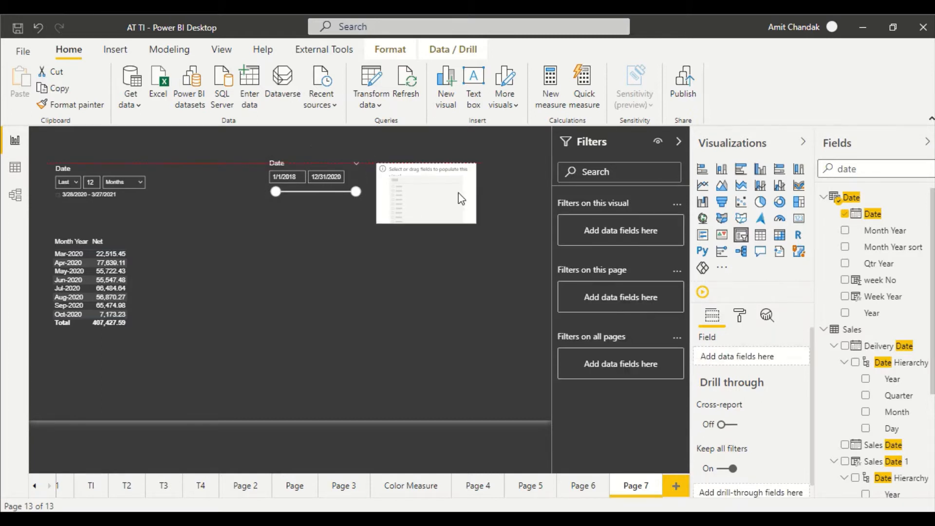
key("Delete")
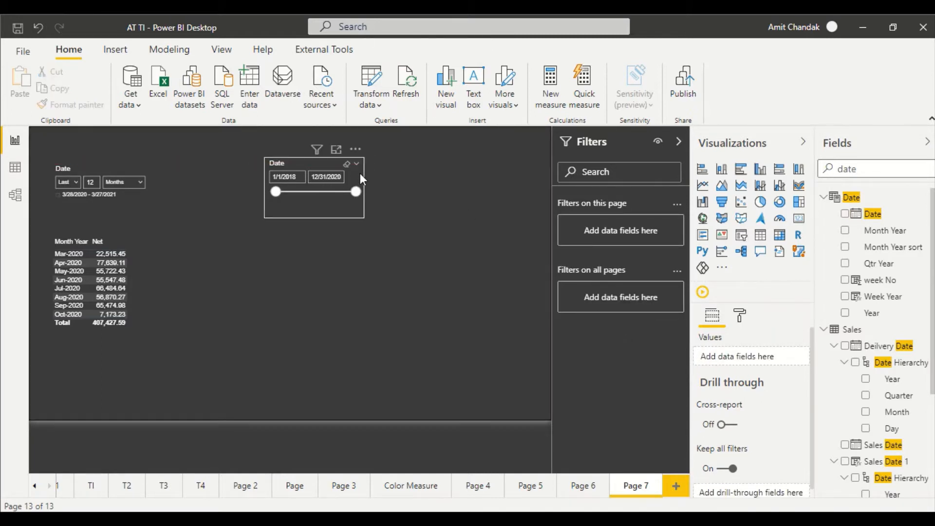
Step: Set the start date of the new Date range slicer to 8/1/2020
left_click(300, 177)
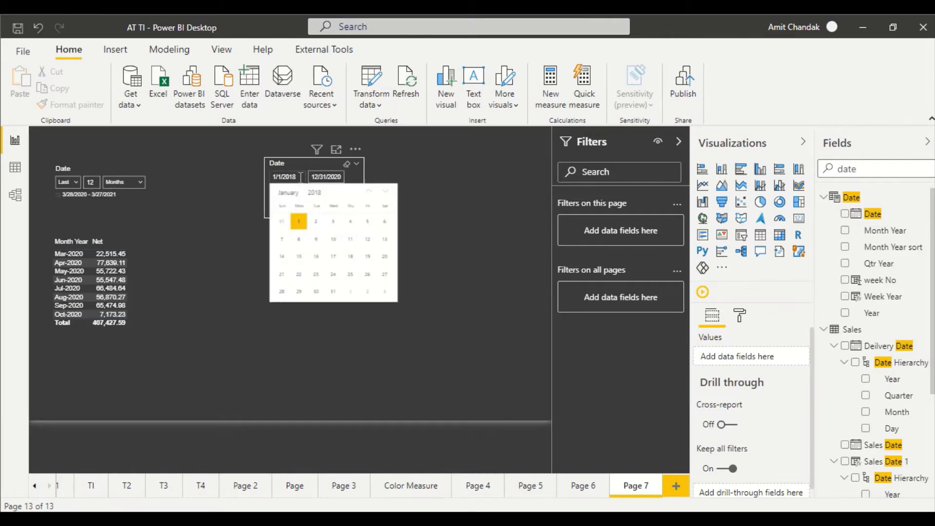
left_click(336, 177)
left_click(281, 177)
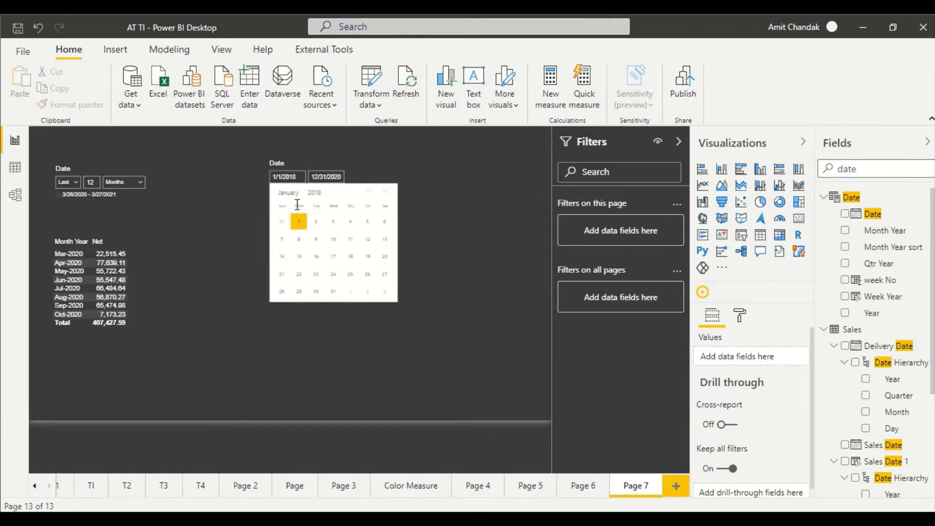
left_click(312, 193)
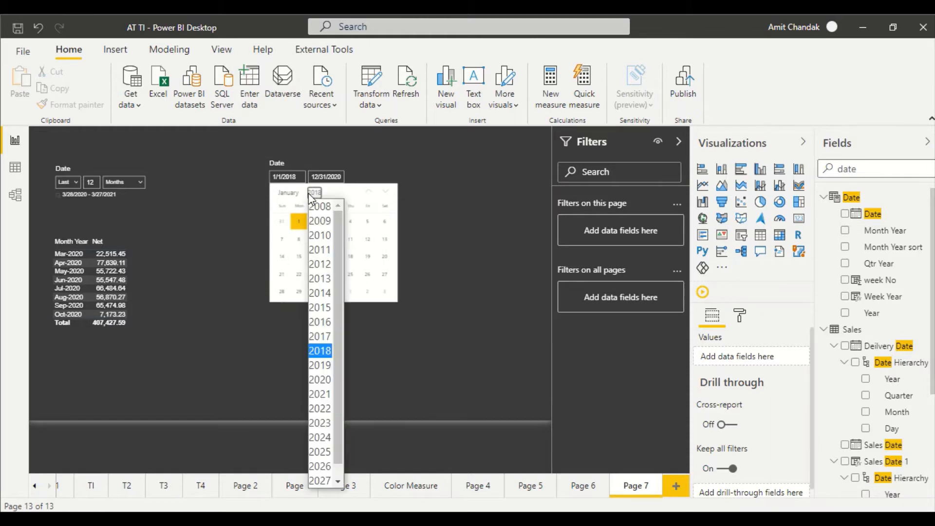
left_click(322, 380)
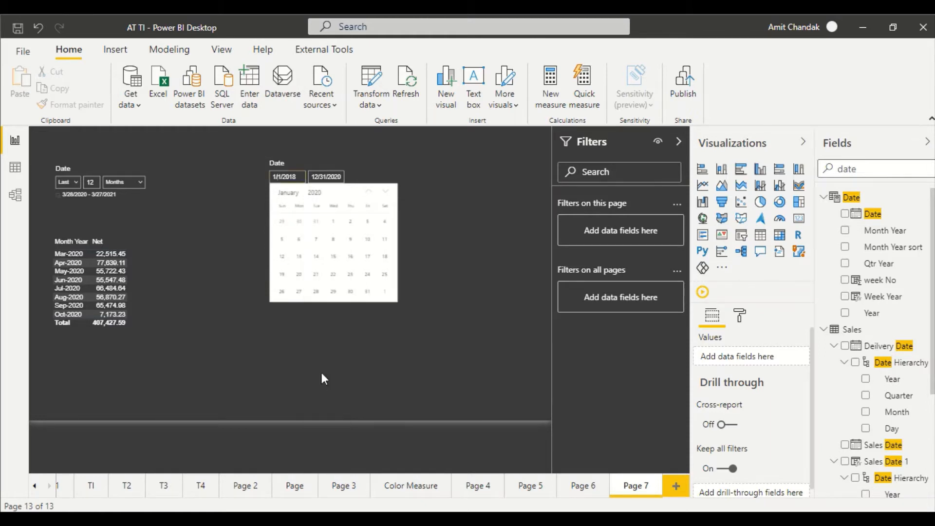
left_click(288, 192)
left_click(294, 309)
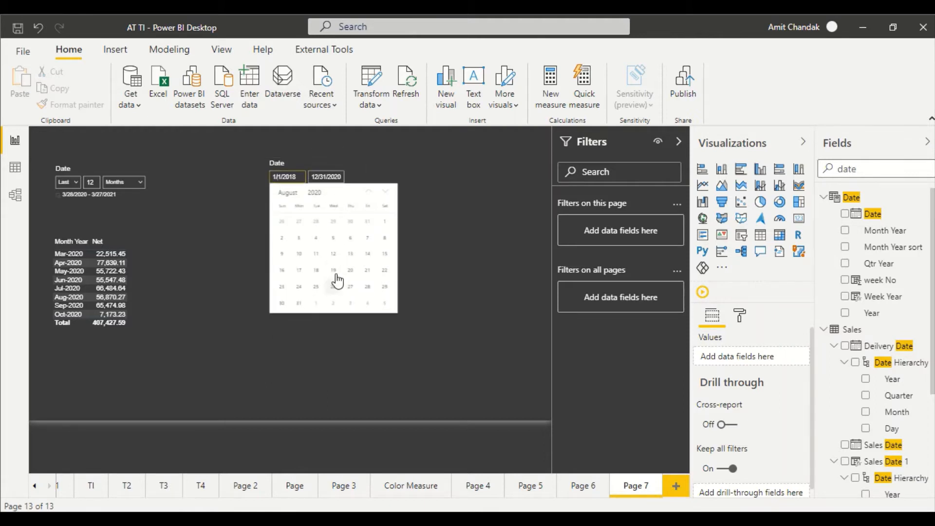
left_click(385, 225)
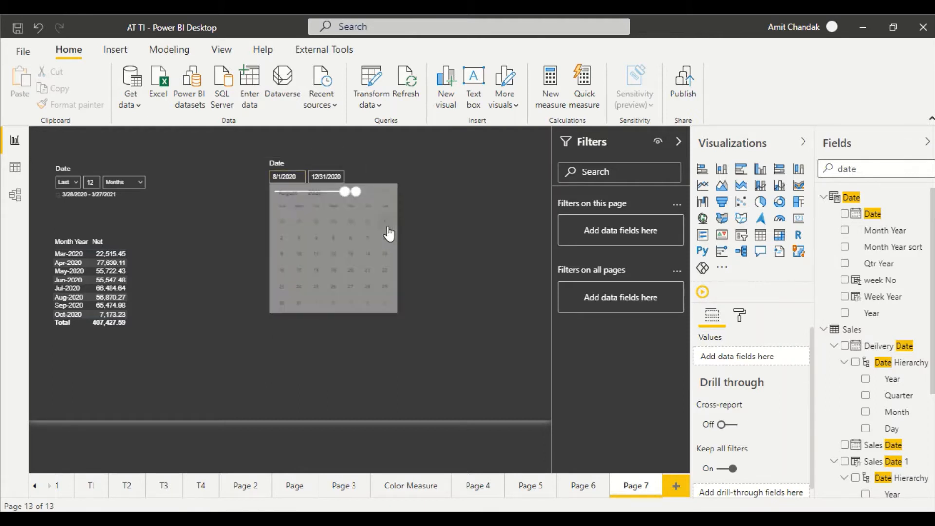
Step: Set the end date of the Date range slicer to 8/31/2020
left_click(332, 178)
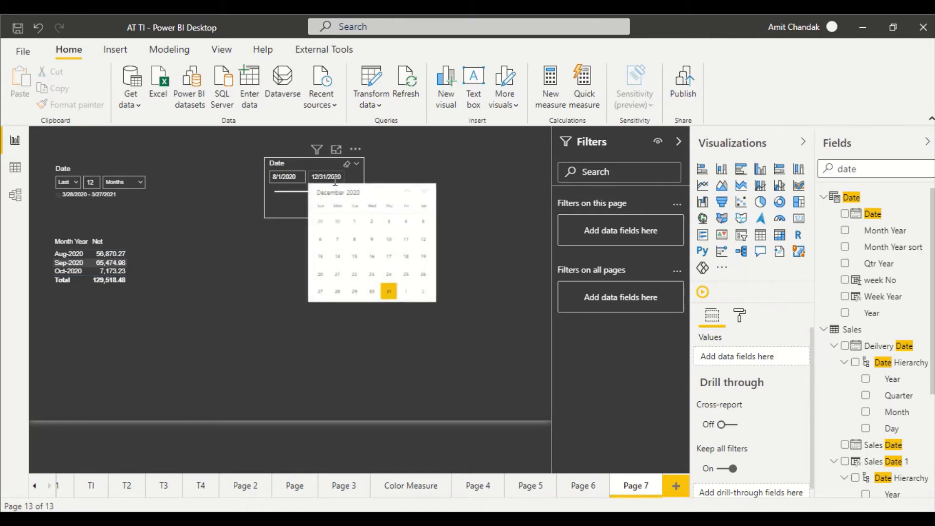
left_click(407, 193)
left_click(407, 192)
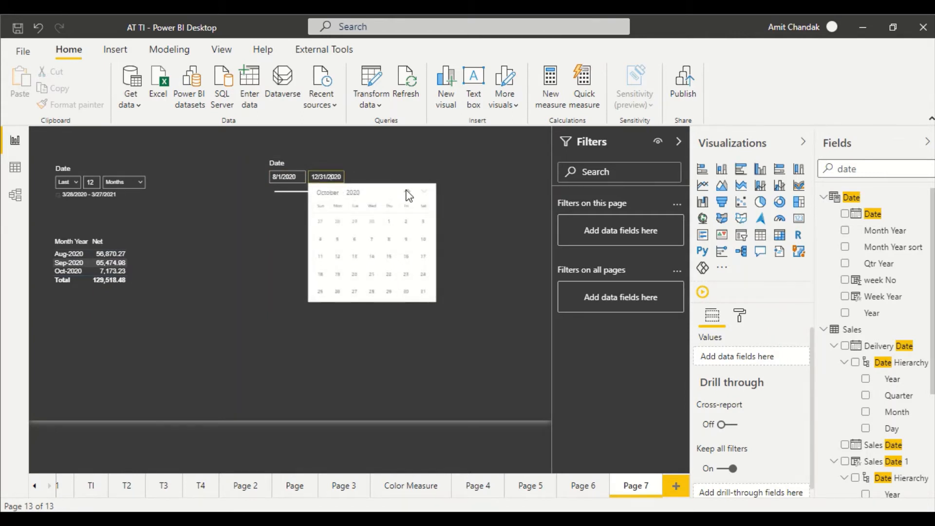
left_click(407, 192)
left_click(407, 192)
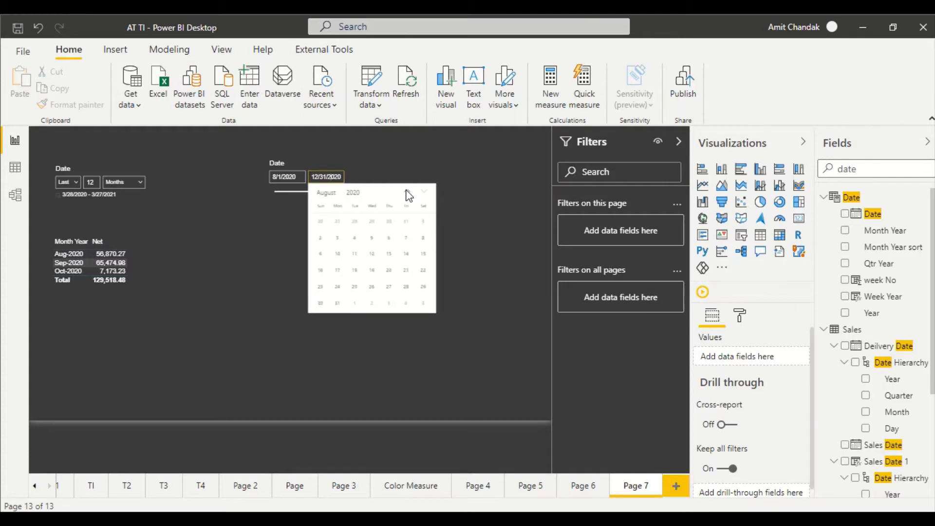
left_click(339, 303)
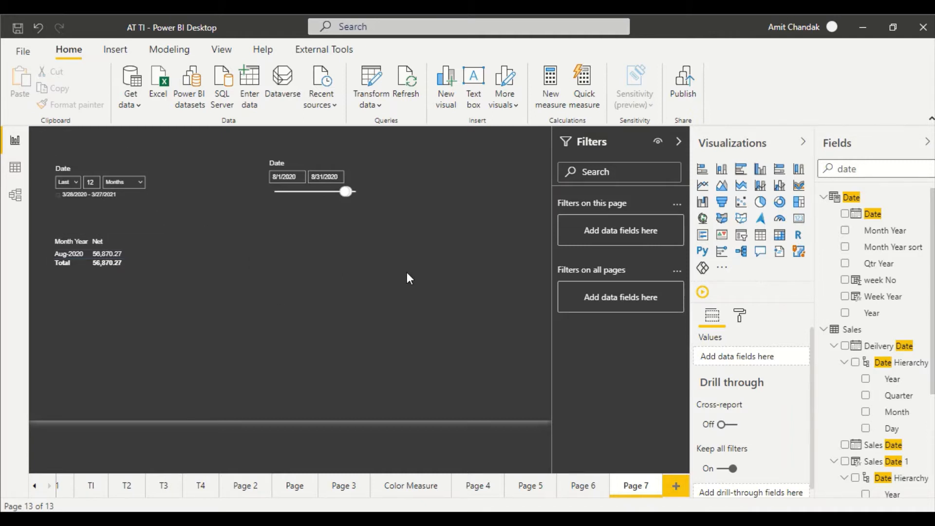
Step: Create a new measure named Rolling 12 Net
left_click(552, 107)
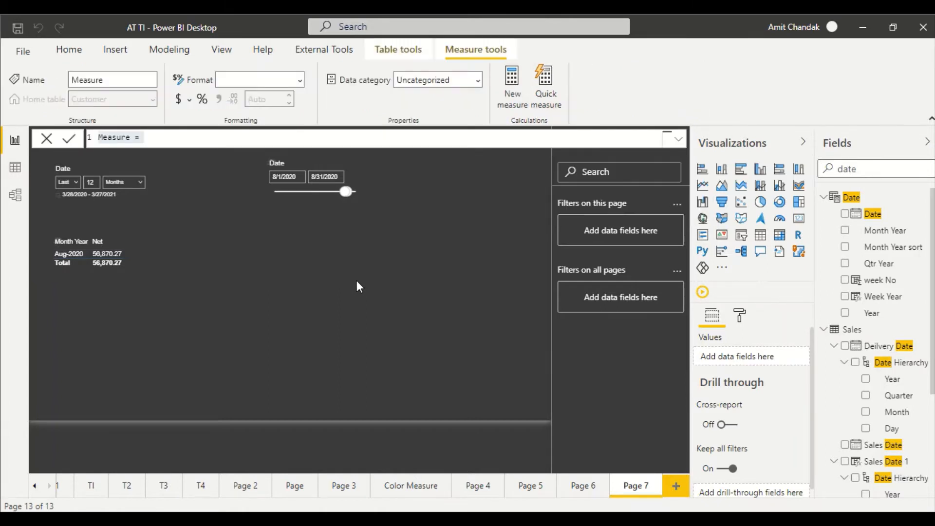
double_click(124, 137)
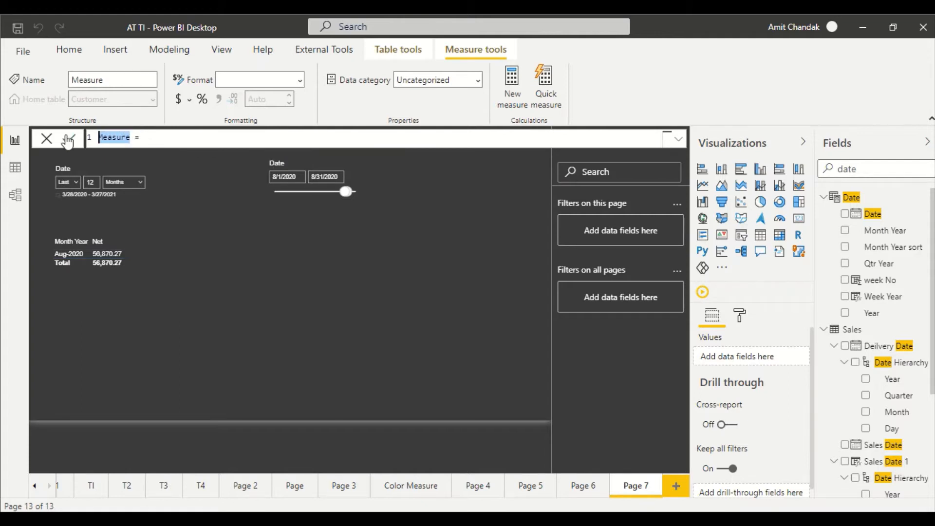
type("Rolling 12 M")
key("BackSpace")
type("Net")
key("End")
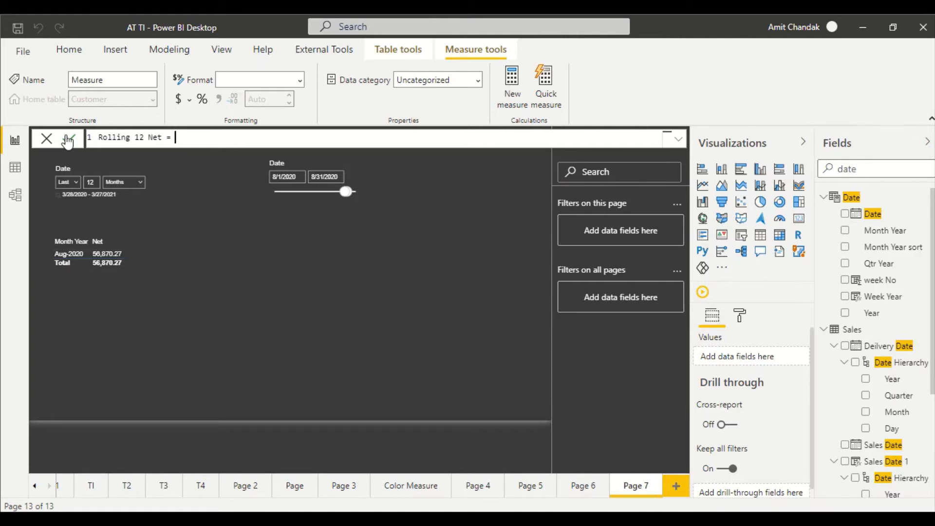
Step: Begin the Rolling 12 Net formula with CALCULATE on the [Net] measure
type("CAL")
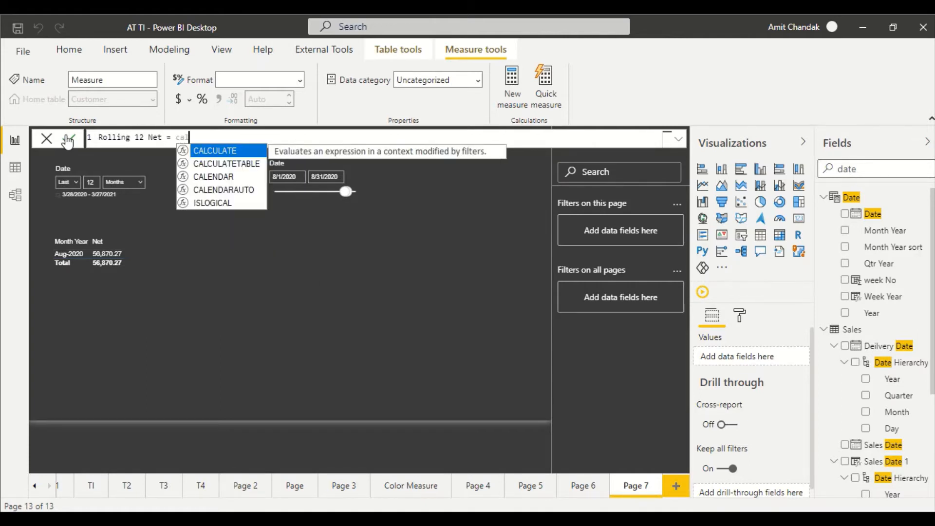
key("Tab")
type("[Na")
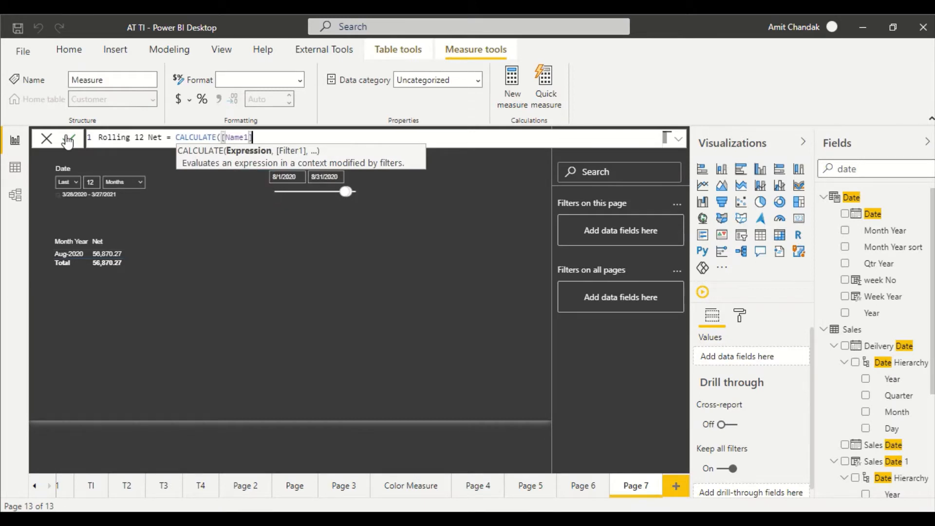
key("BackSpace")
key("Down")
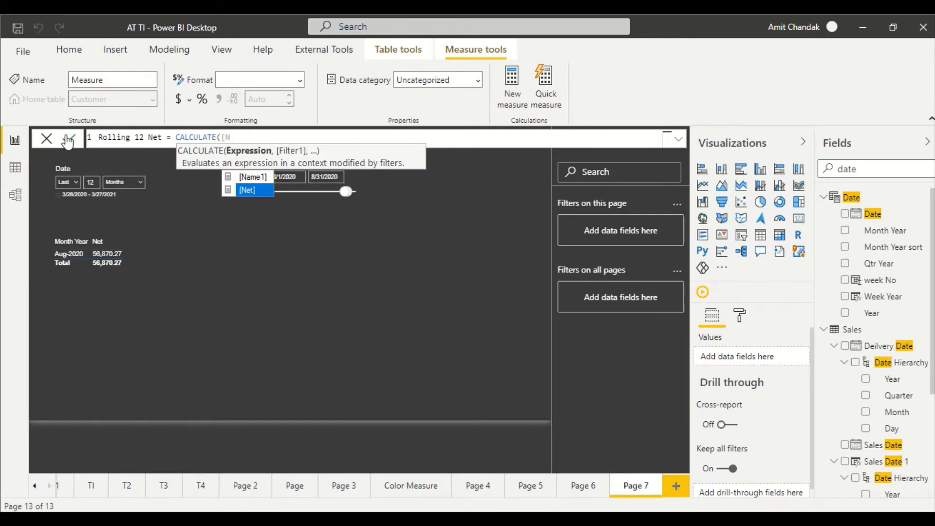
key("Tab")
Step: Add a DATESINPERIOD filter to the CALCULATE expression, using 'Date'[Date] as its dates column
type(", dae")
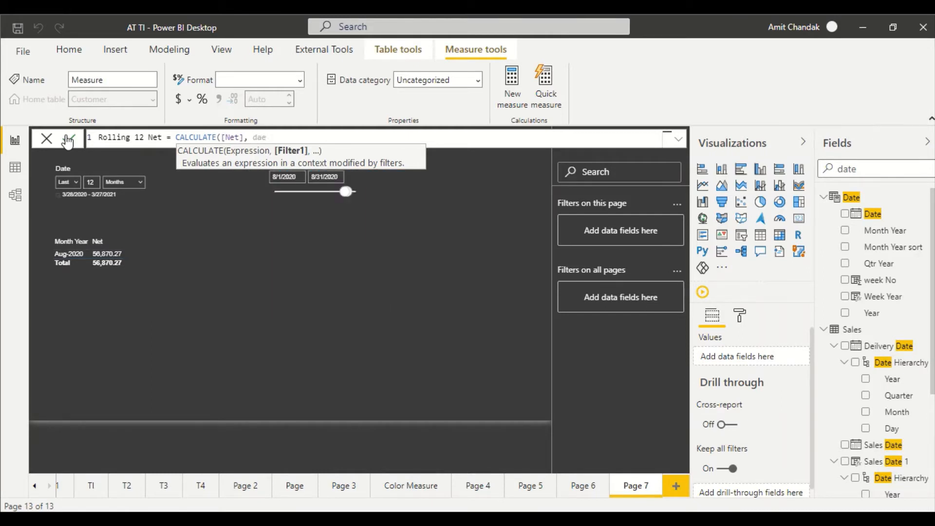
key("BackSpace")
type("te")
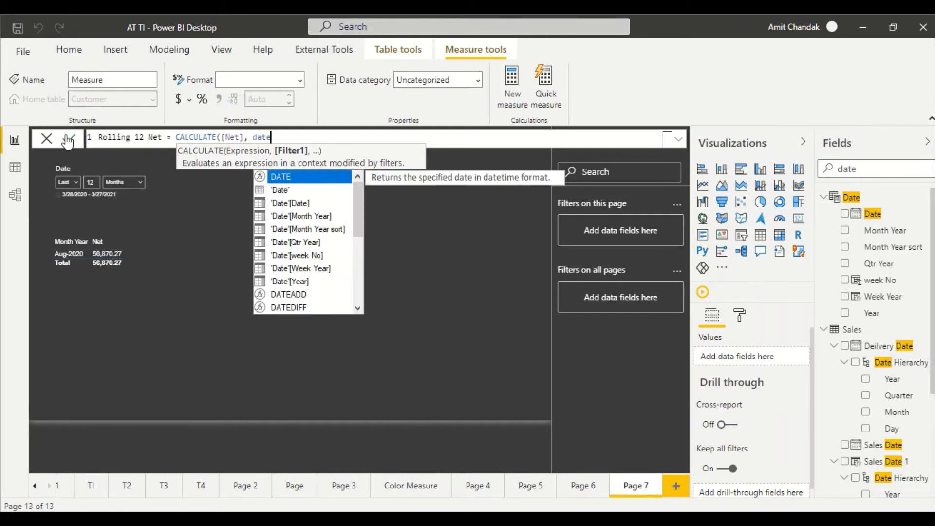
type("is")
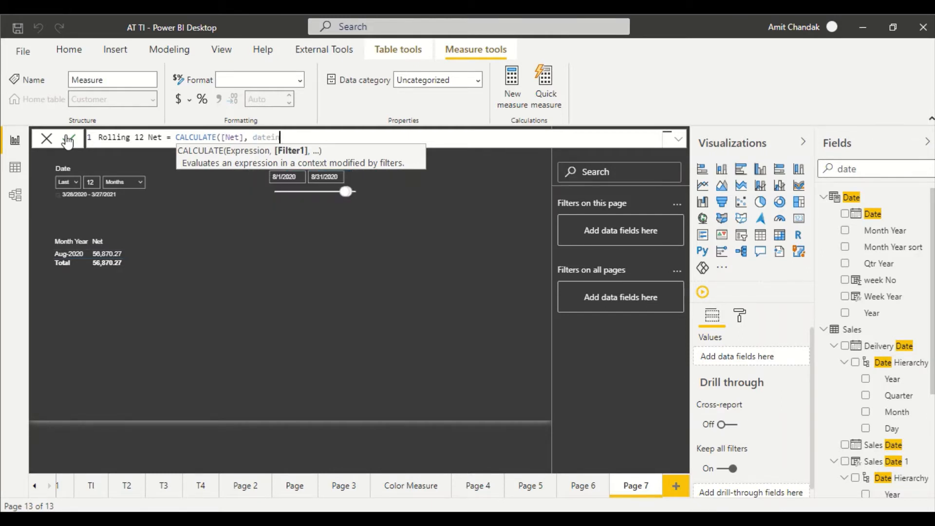
key("BackSpace")
key("BackSpace")
type("s")
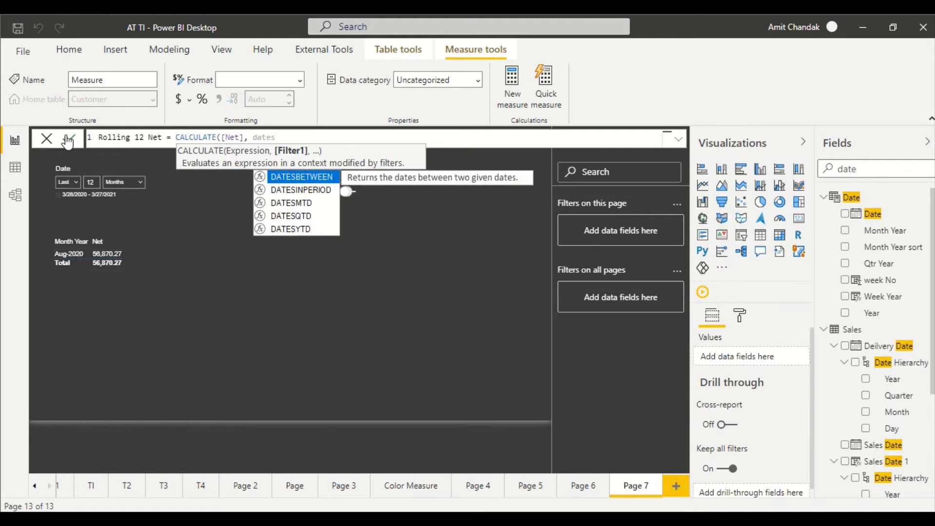
key("Down")
key("Tab")
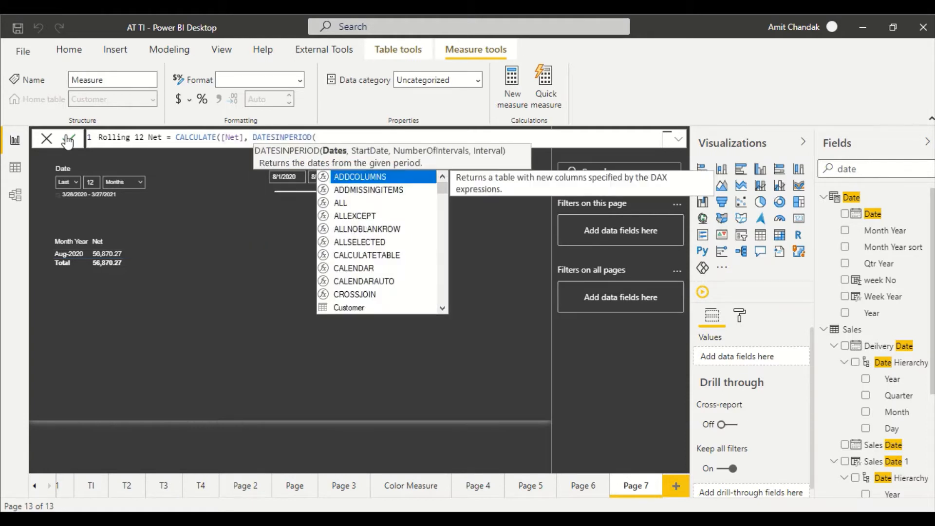
type("date")
key("Down")
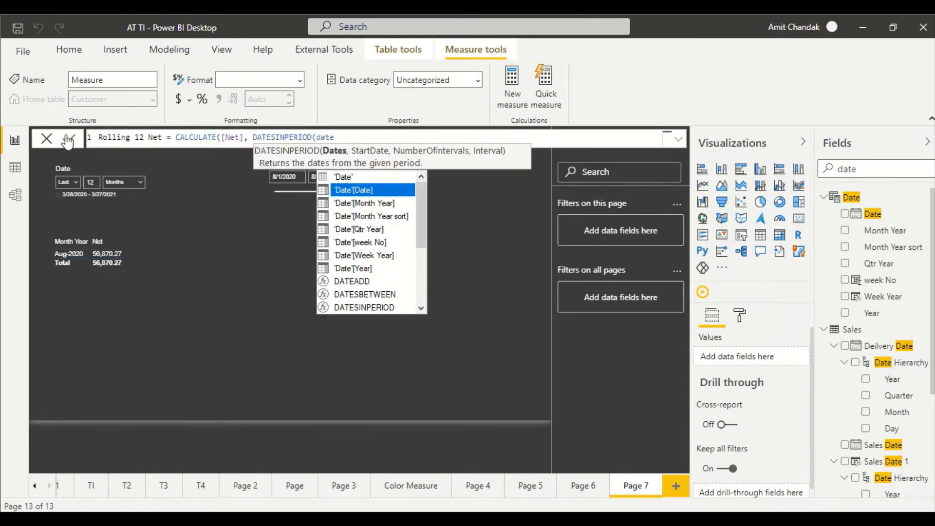
key("Tab")
Step: Start the DATESINPERIOD start-date argument as MAX(date and try to commit the unfinished measure
type(",ma")
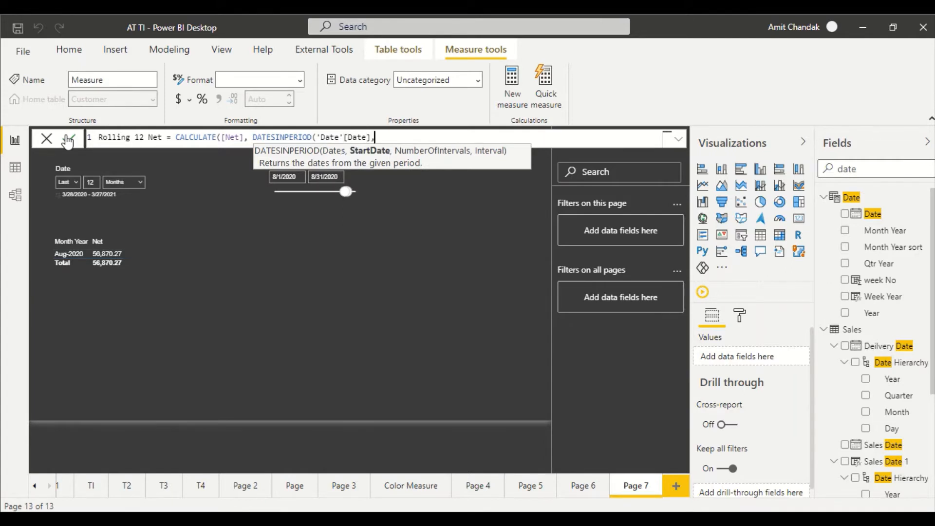
key("Tab")
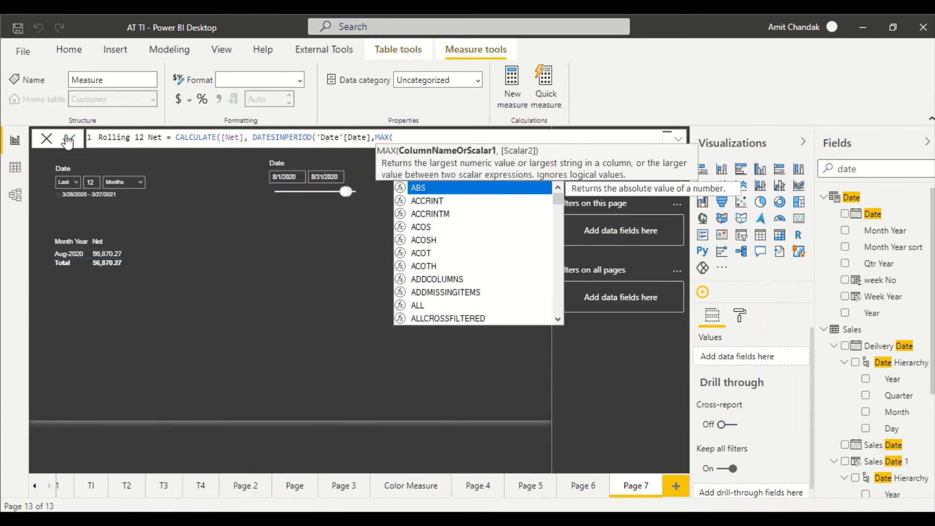
type("data")
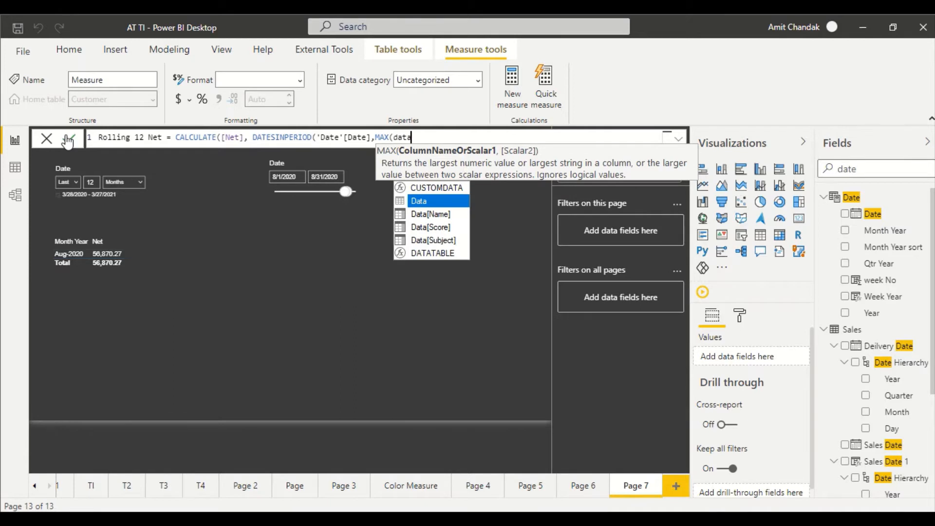
key("Left")
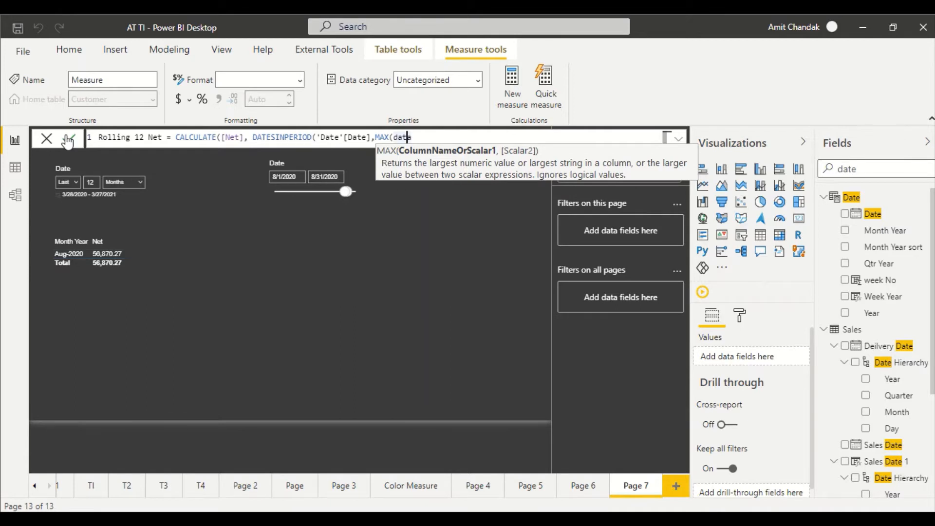
key("Delete")
type("e")
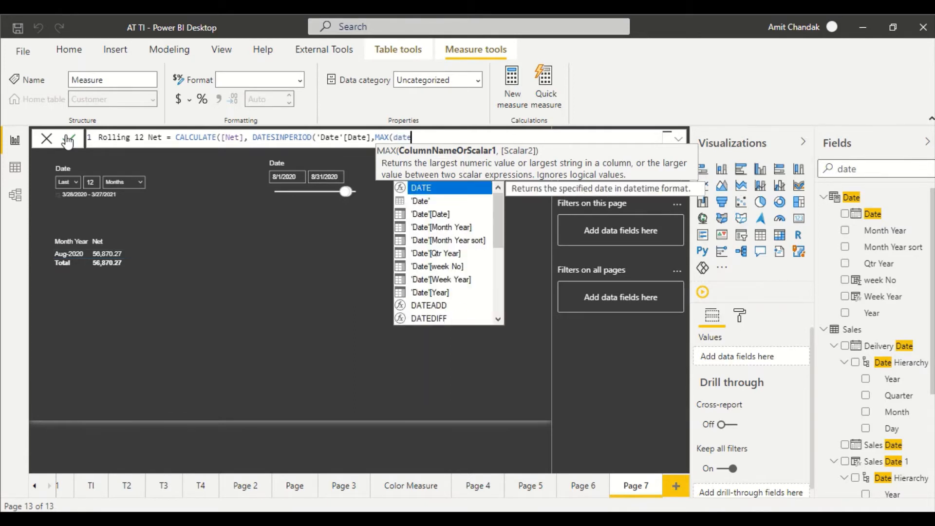
key("Left")
key("Left")
key("Right")
key("Right")
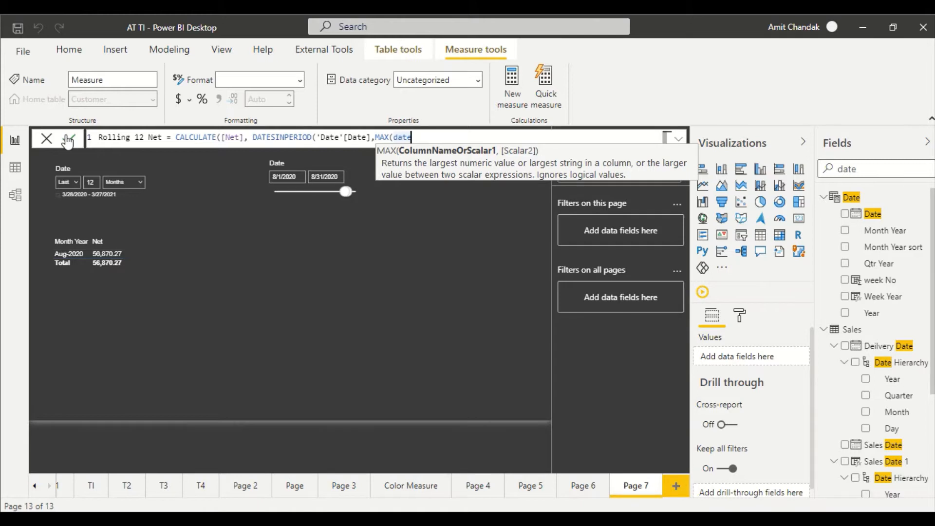
left_click(69, 140)
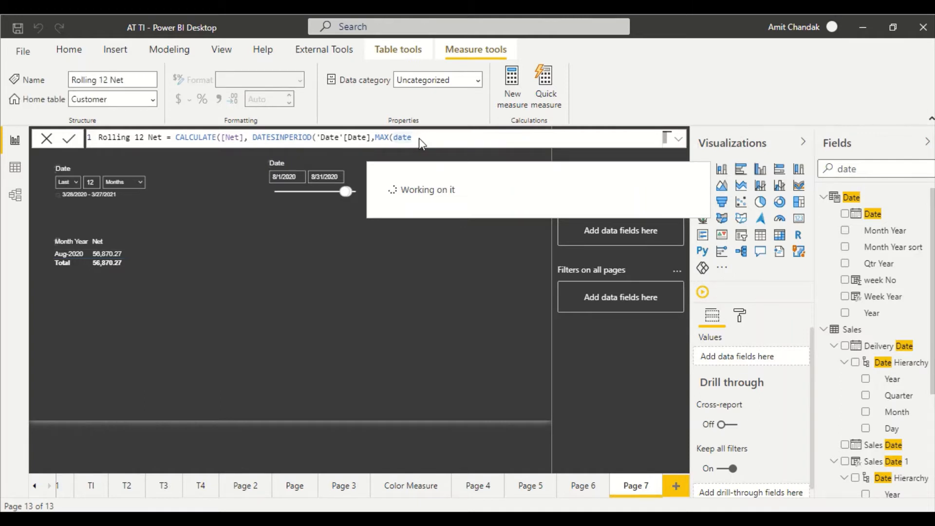
Step: Correct the start-date argument to MAX('Date'[Date])
type("))")
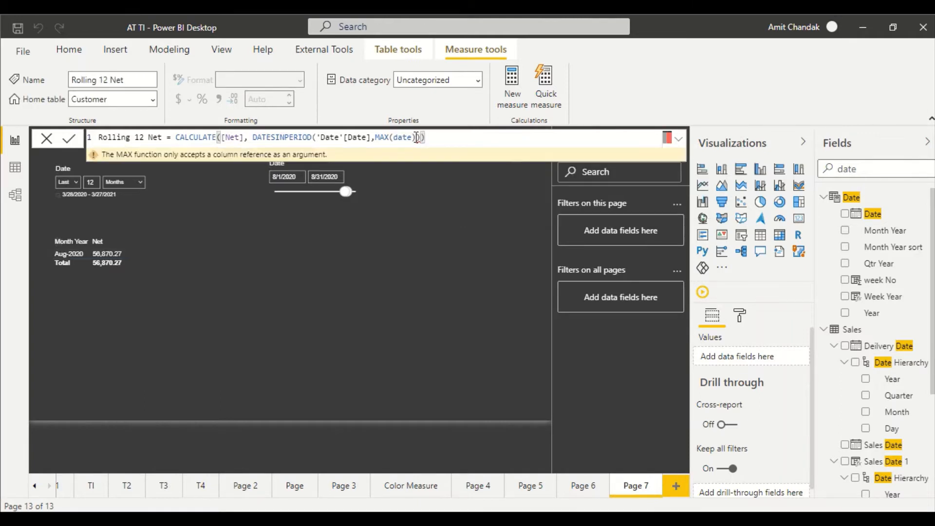
left_click_drag(424, 138, 412, 138)
key("BackSpace")
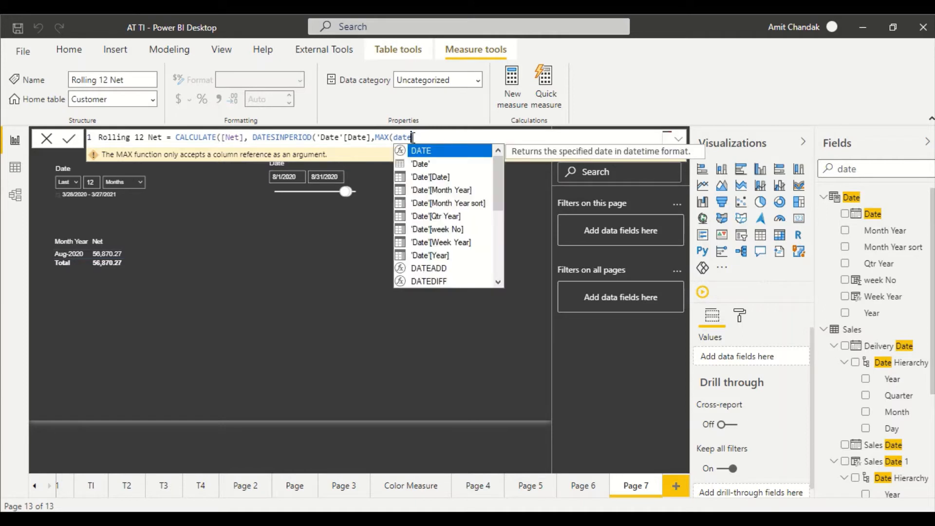
type("[")
key("Tab")
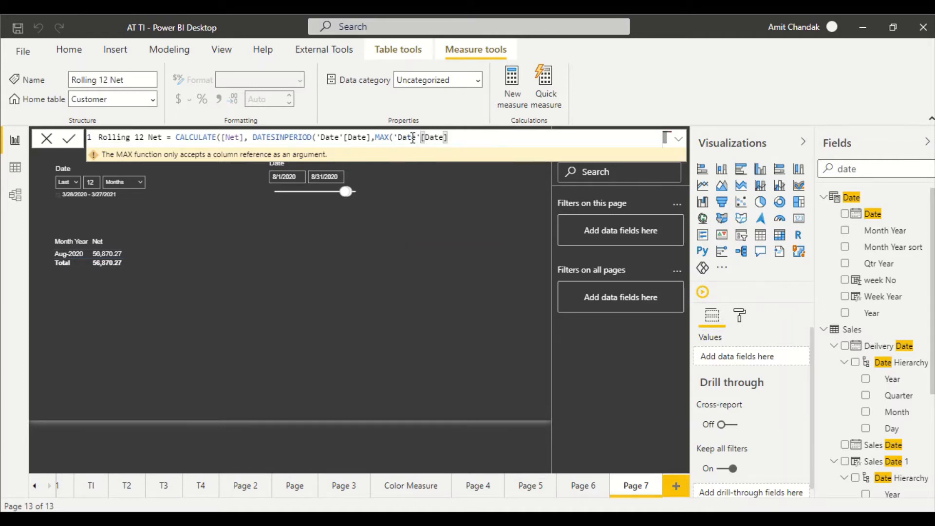
type("),")
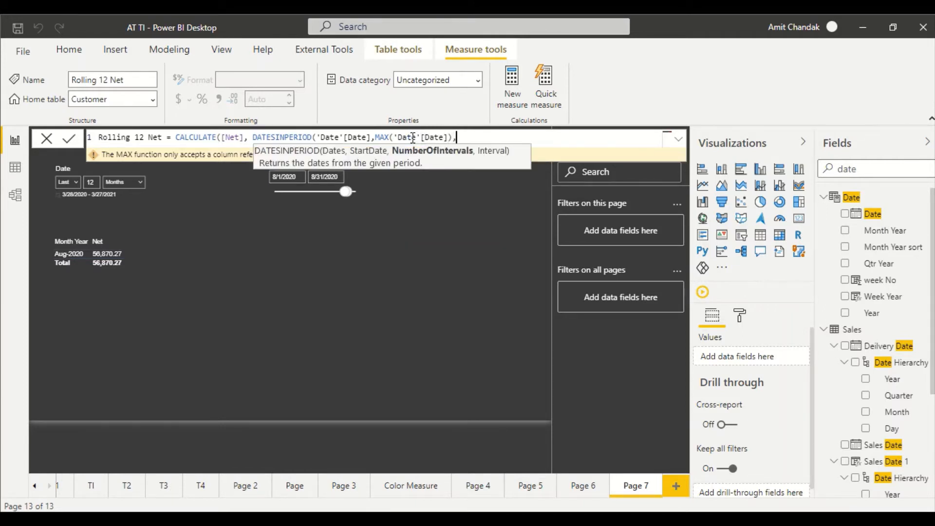
Step: Complete DATESINPERIOD with an interval of -12 and MONTH, close the formula and commit the Rolling 12 Net measure
type("-12,M")
key("Tab")
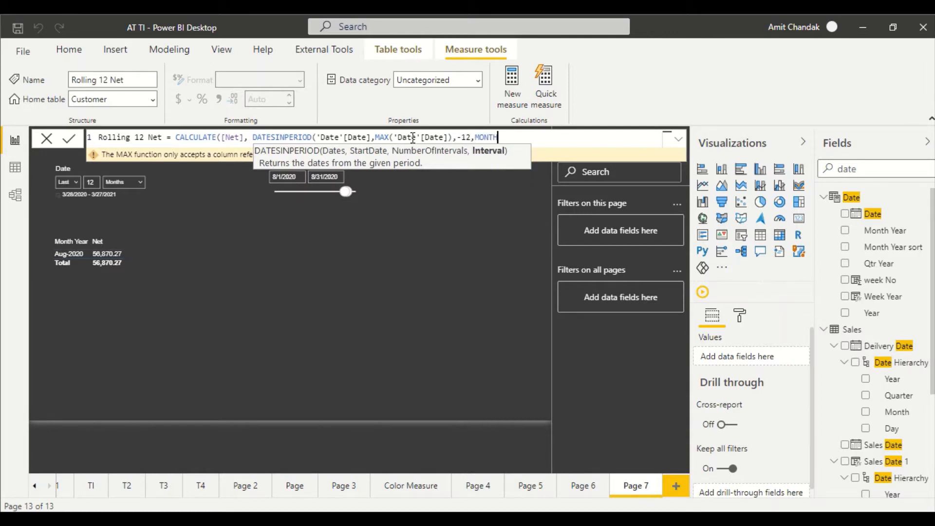
type("))")
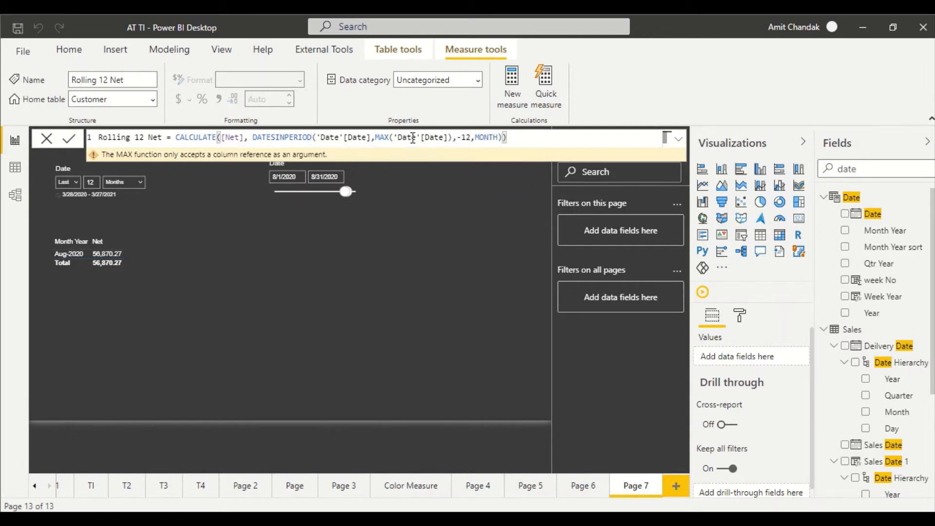
key("Return")
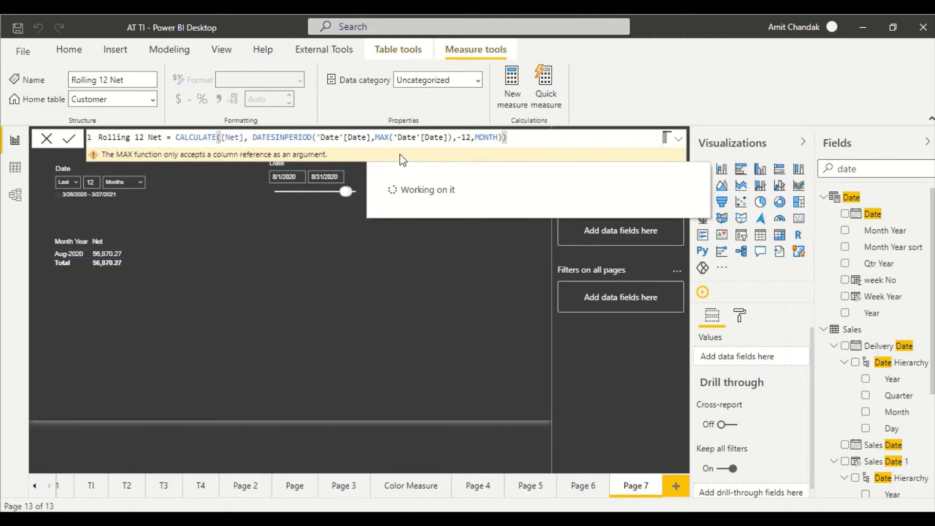
left_click(280, 263)
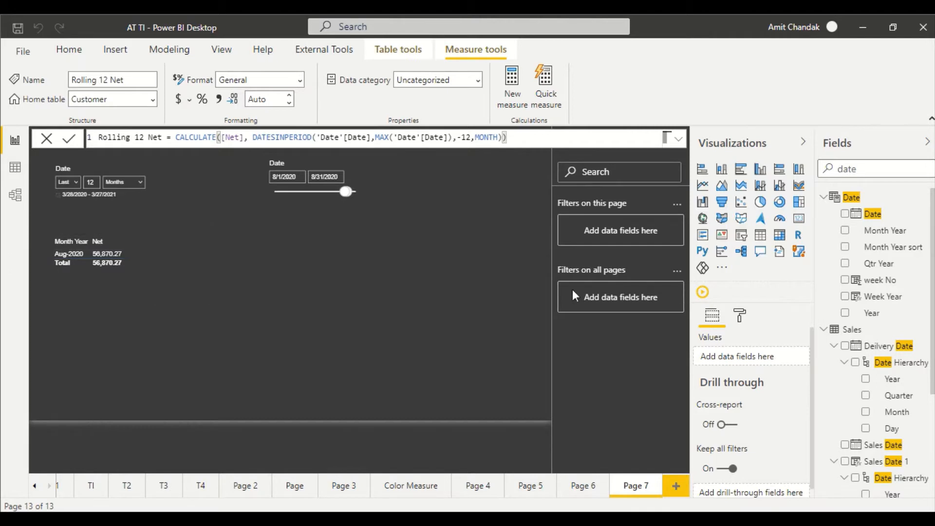
Step: Find the net measures in the field list and add Rolling 12 Net to the Month Year table
left_click(859, 166)
double_click(859, 166)
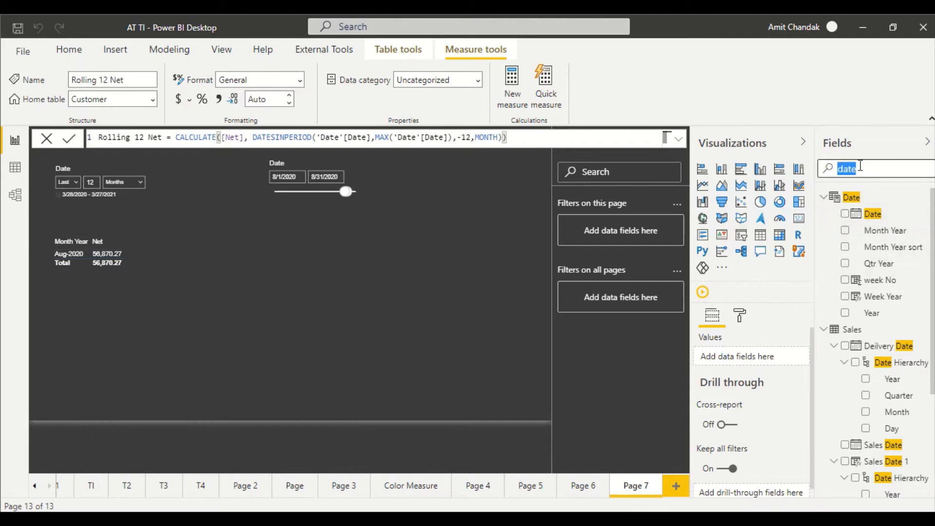
type("net")
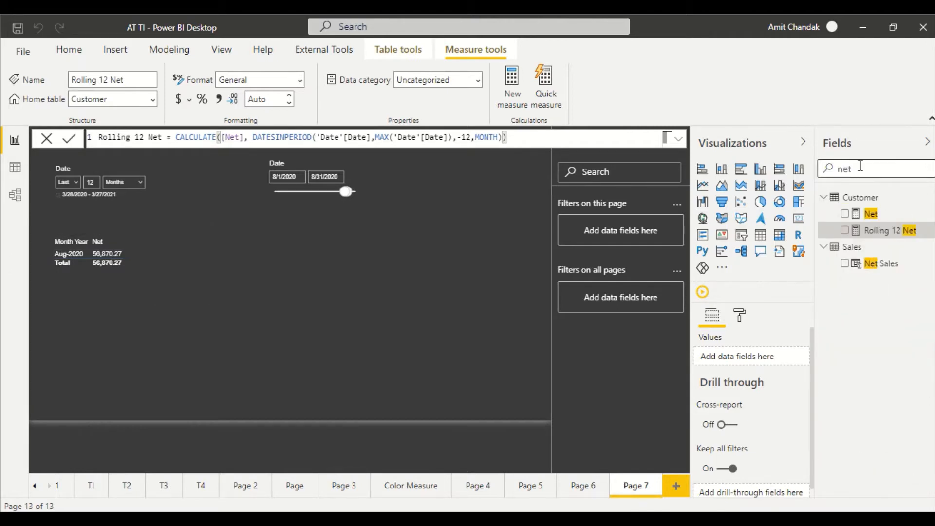
left_click_drag(887, 231, 125, 295)
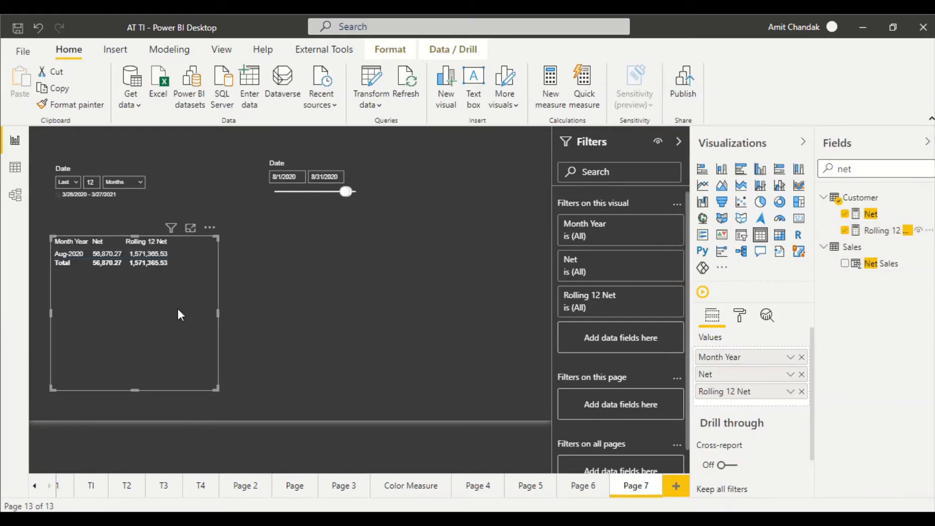
Step: Delete the relative Date slicer, and align the Date range slicer directly above the table at the page's left side
left_click(133, 202)
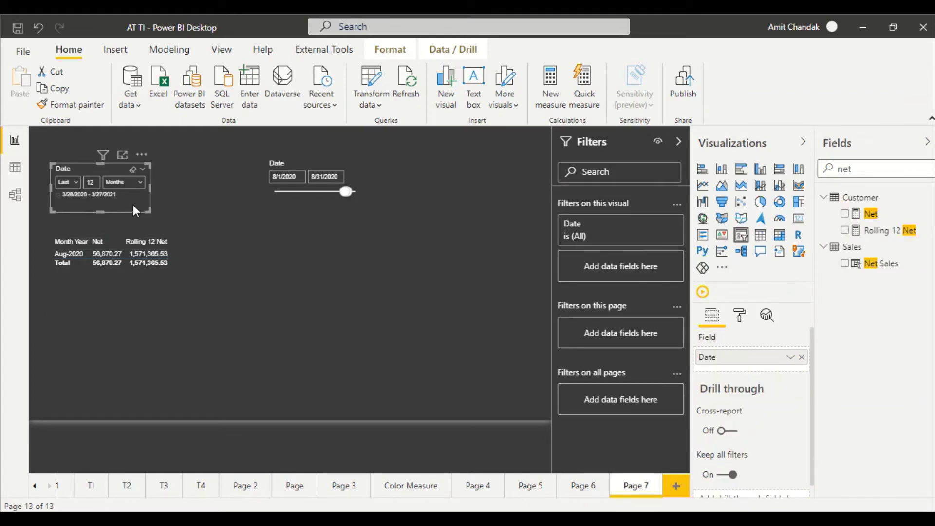
key("Delete")
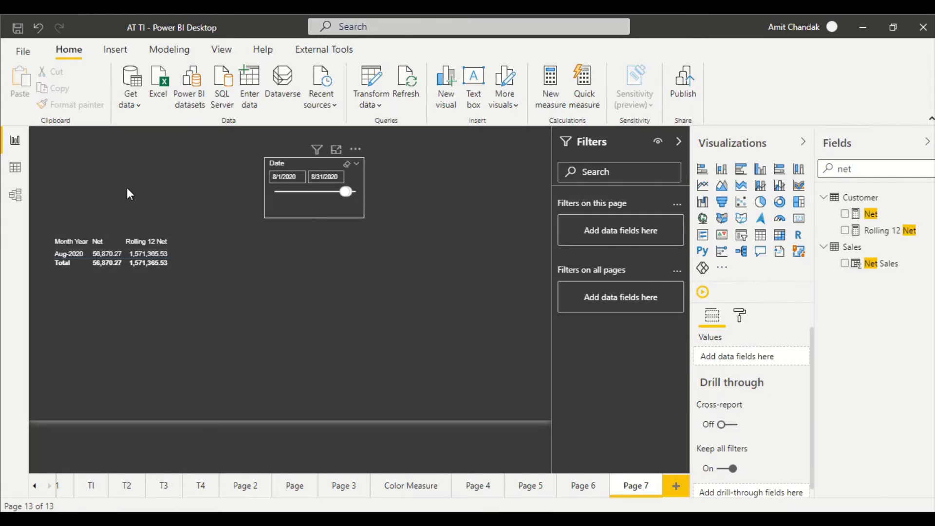
left_click_drag(88, 188, 124, 195)
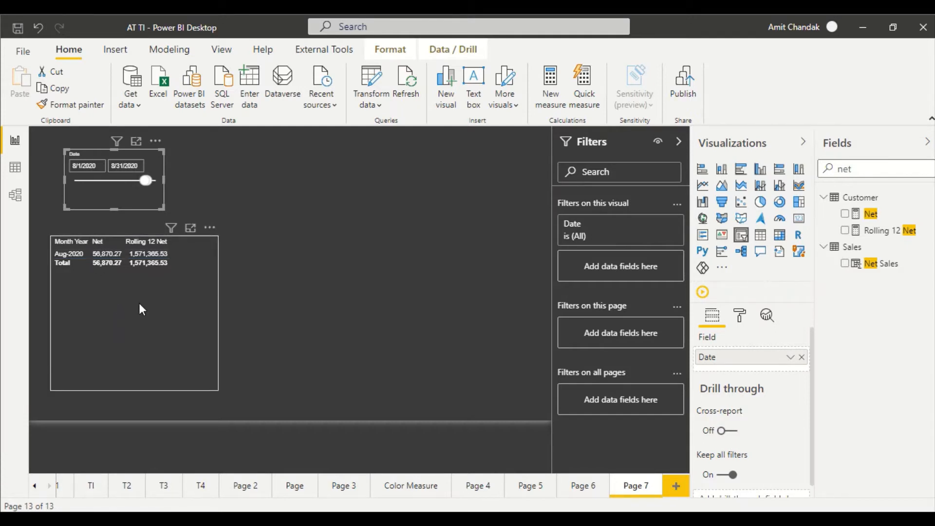
left_click_drag(148, 320, 139, 316)
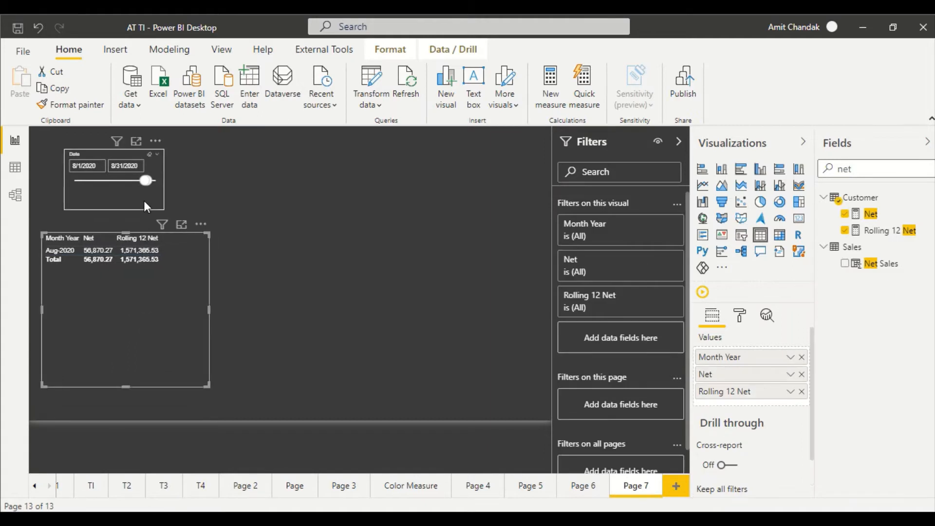
left_click_drag(144, 200, 123, 208)
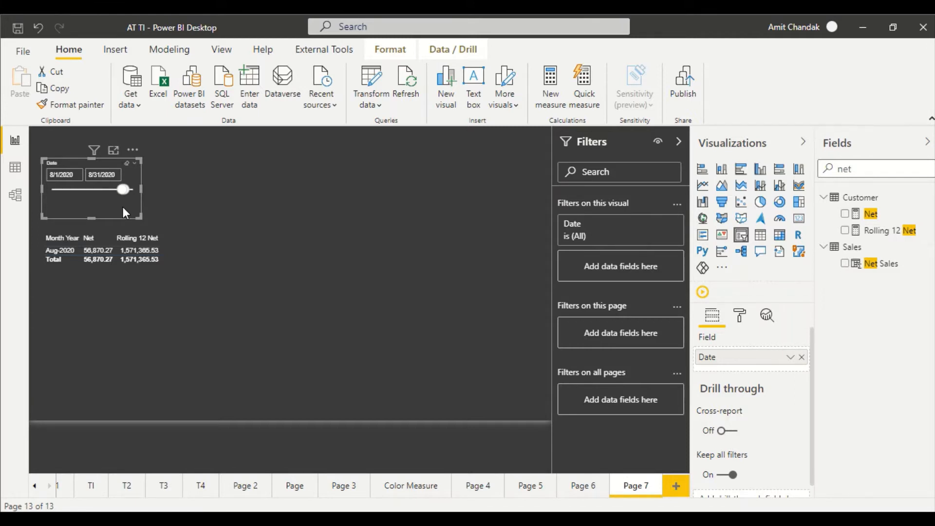
Step: Clear the field search and copy the full DAX definition of the calculated Date table
double_click(850, 169)
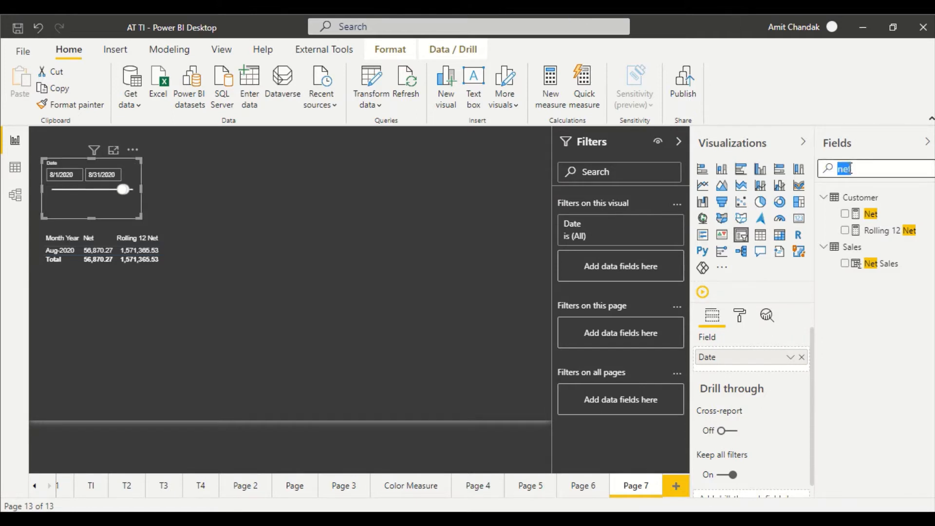
key("BackSpace")
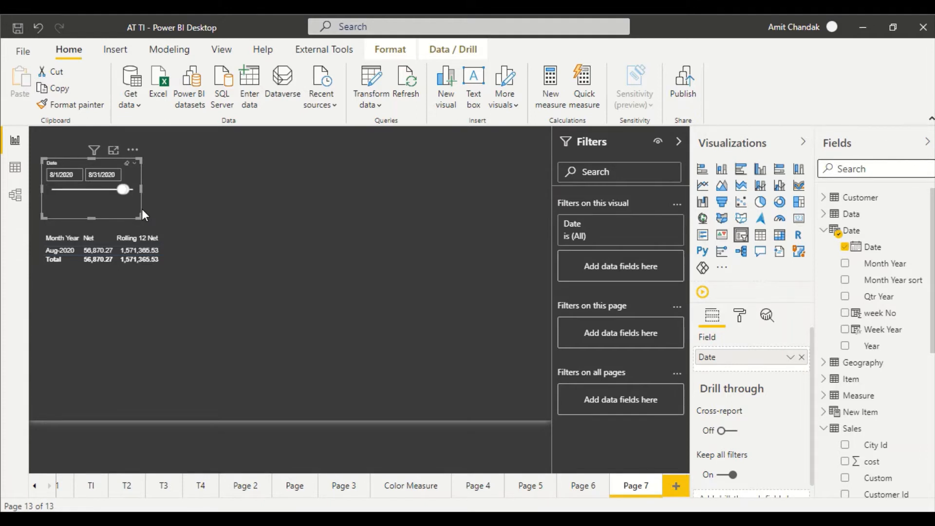
left_click(16, 169)
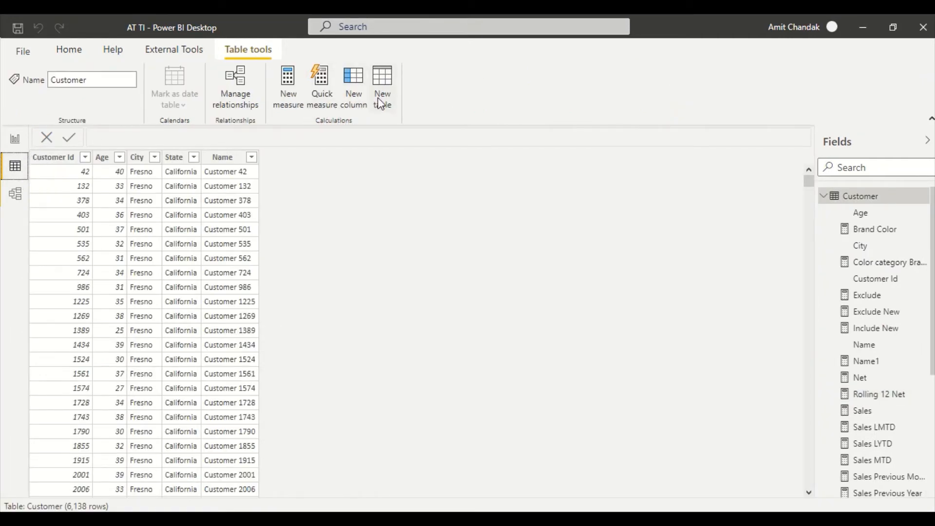
left_click(825, 196)
left_click(851, 229)
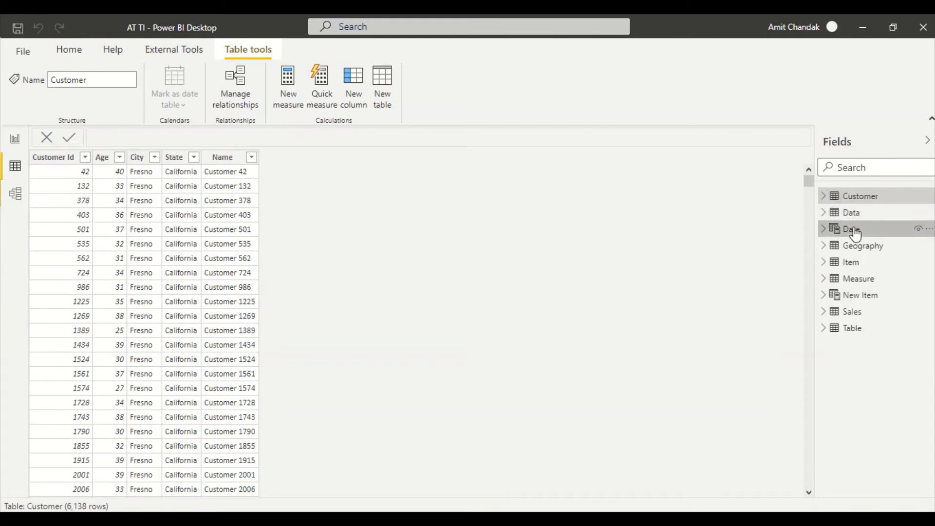
left_click_drag(112, 212, 96, 133)
key("ctrl+c")
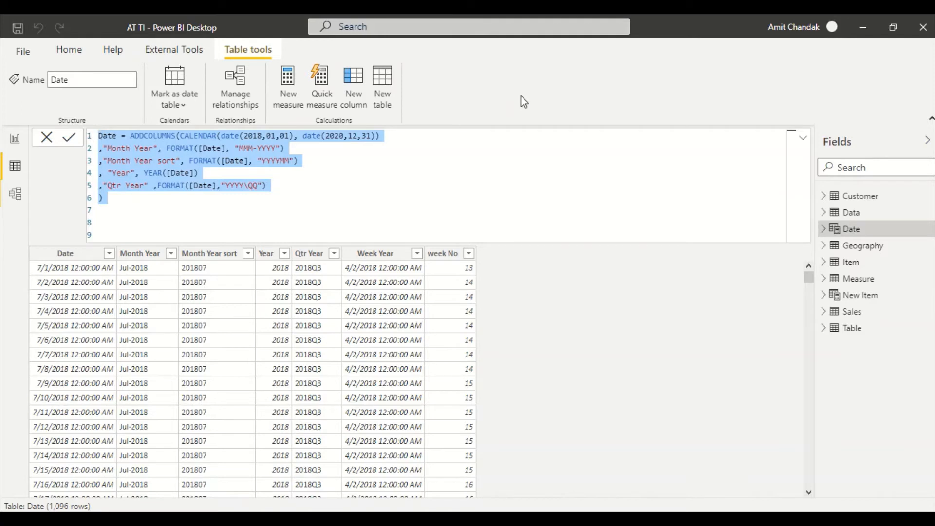
Step: Create a calculated table from the copied Date formula, rename it Date2 in the formula and commit it
left_click(381, 94)
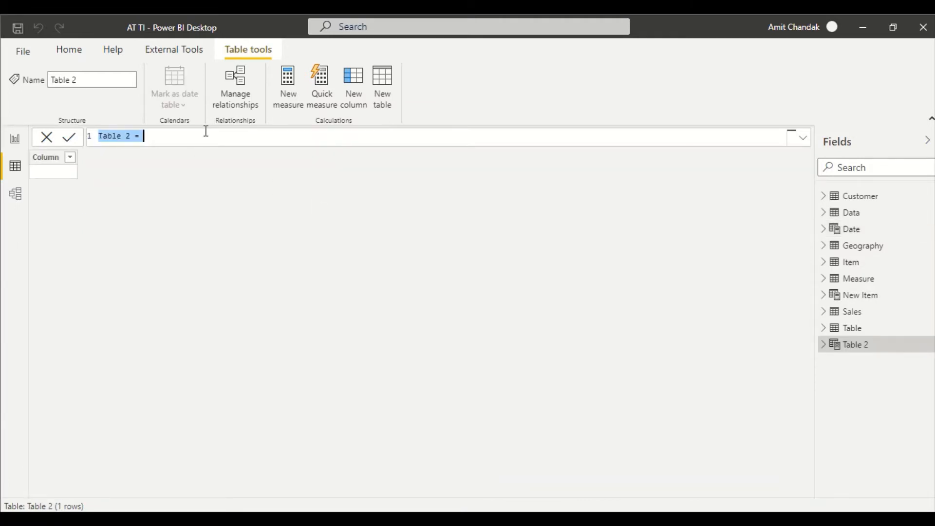
key("ctrl+v")
left_click(117, 137)
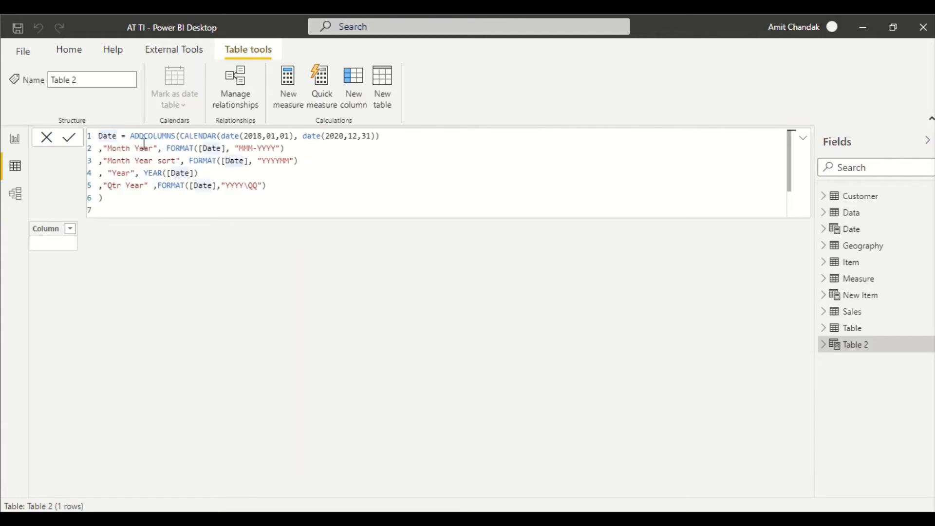
type("2")
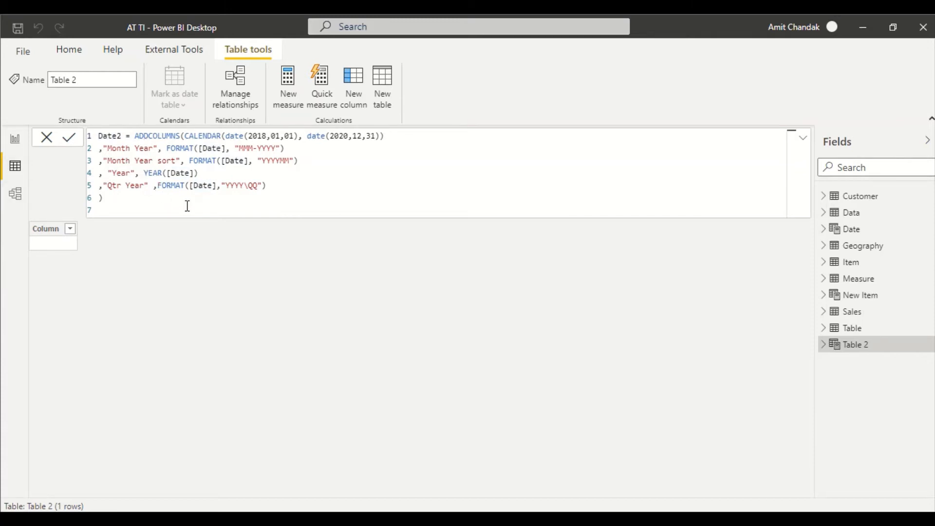
left_click(183, 280)
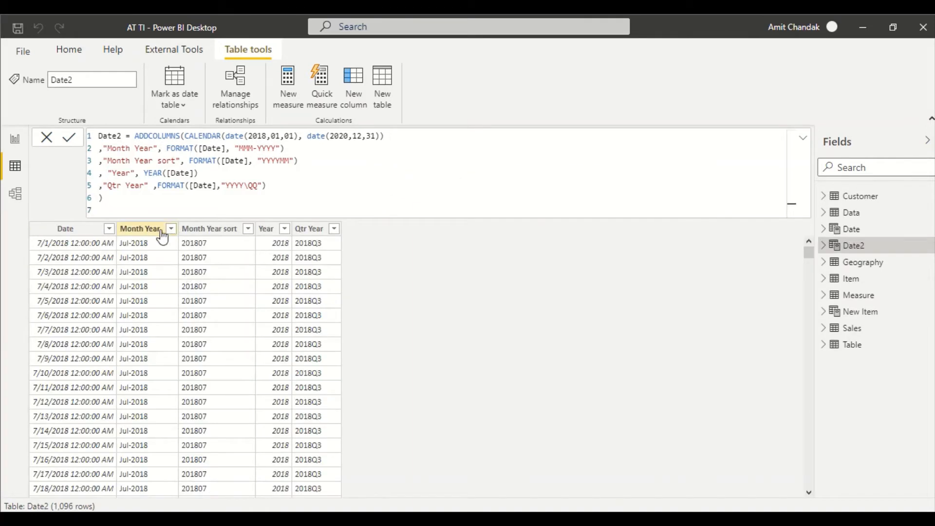
Step: Sort the Month Year column of Date2 by Month Year sort
left_click(154, 232)
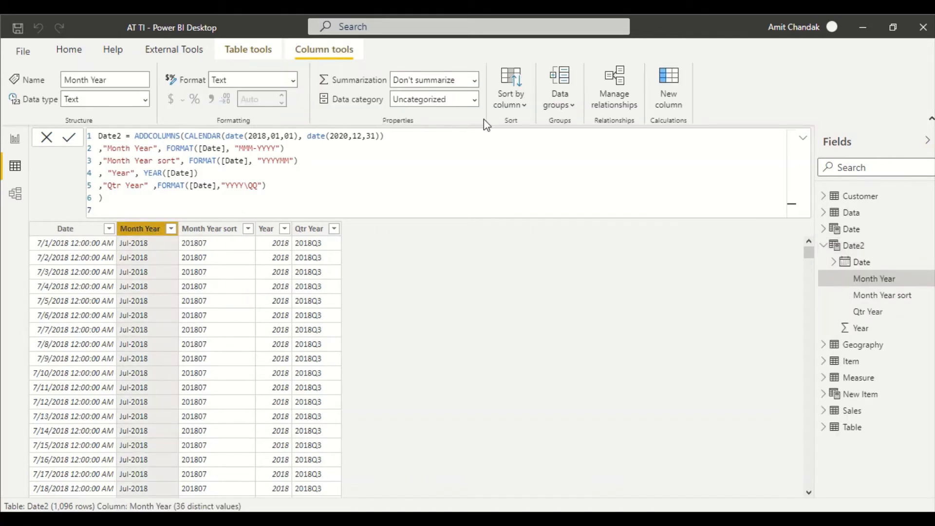
left_click(516, 104)
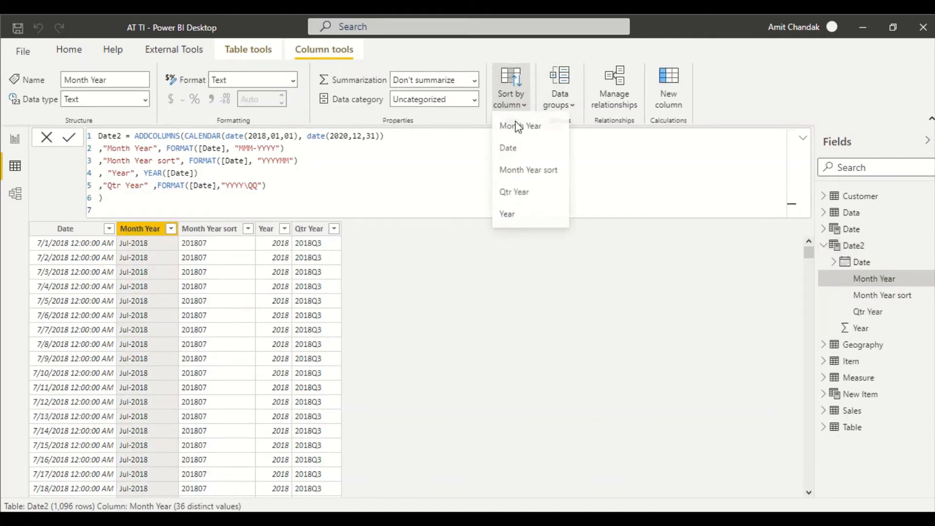
left_click(518, 173)
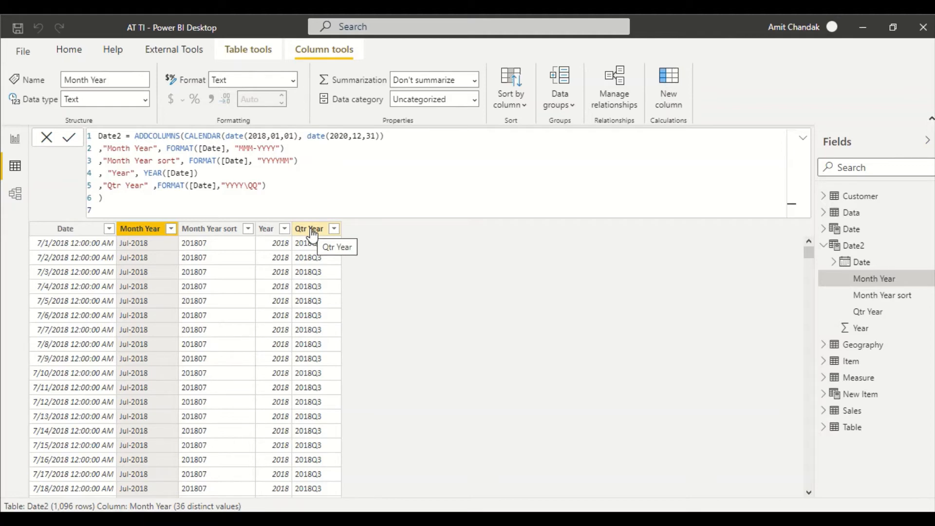
Step: Examine the model diagram for the Date2 table's relationships and return to the report page
left_click(15, 138)
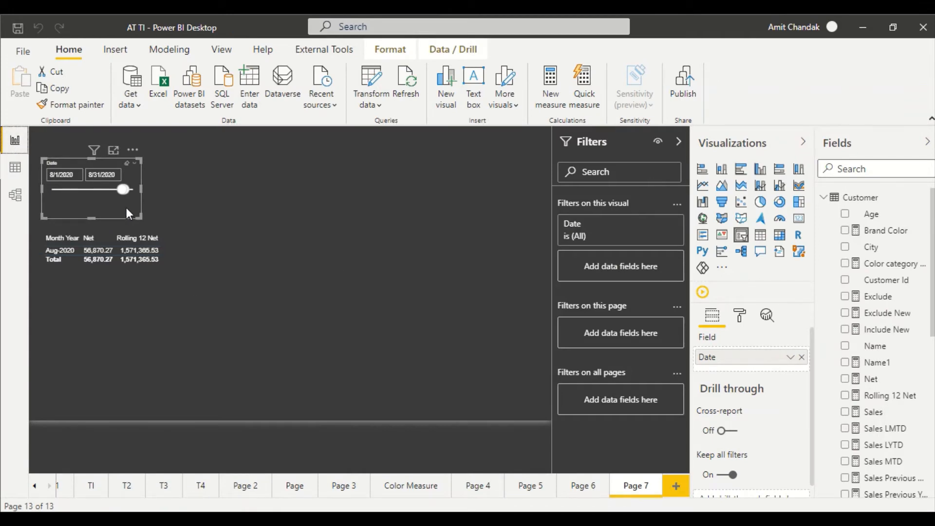
left_click(16, 194)
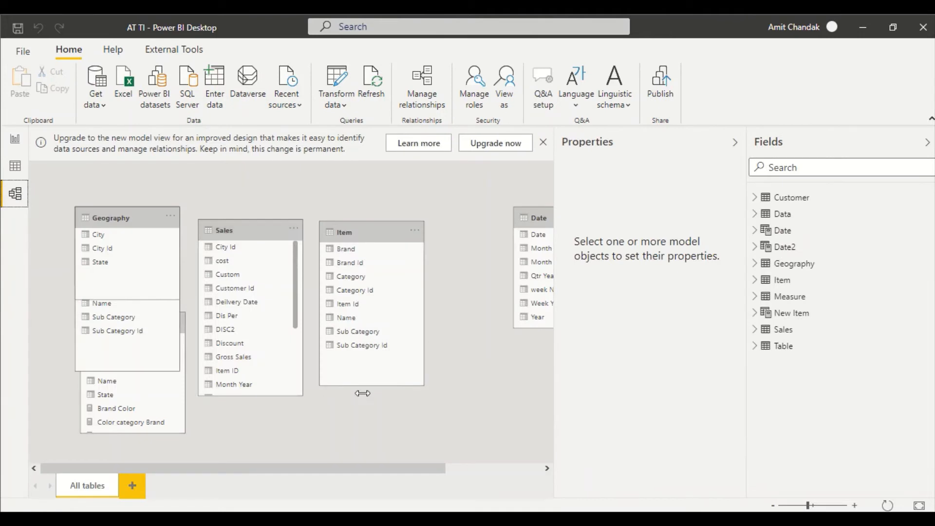
left_click_drag(165, 465, 373, 494)
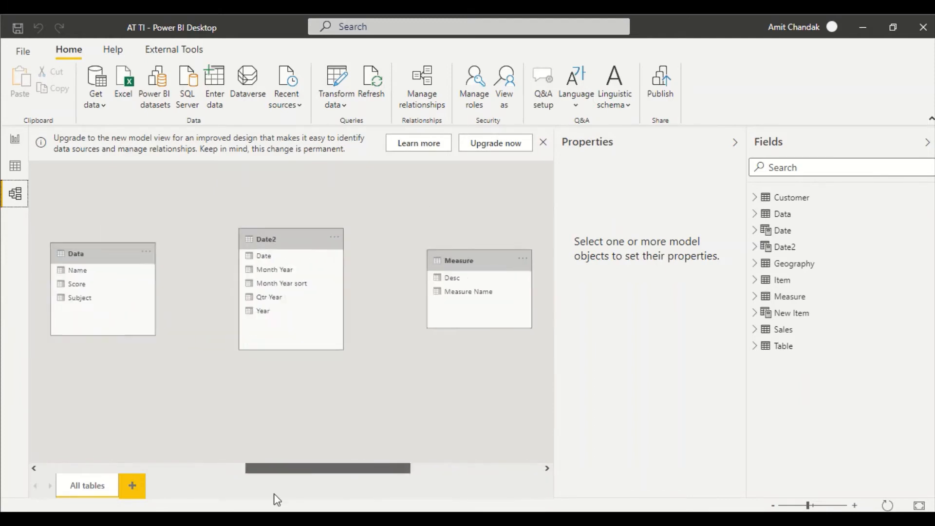
left_click_drag(276, 499, 98, 475)
left_click(14, 142)
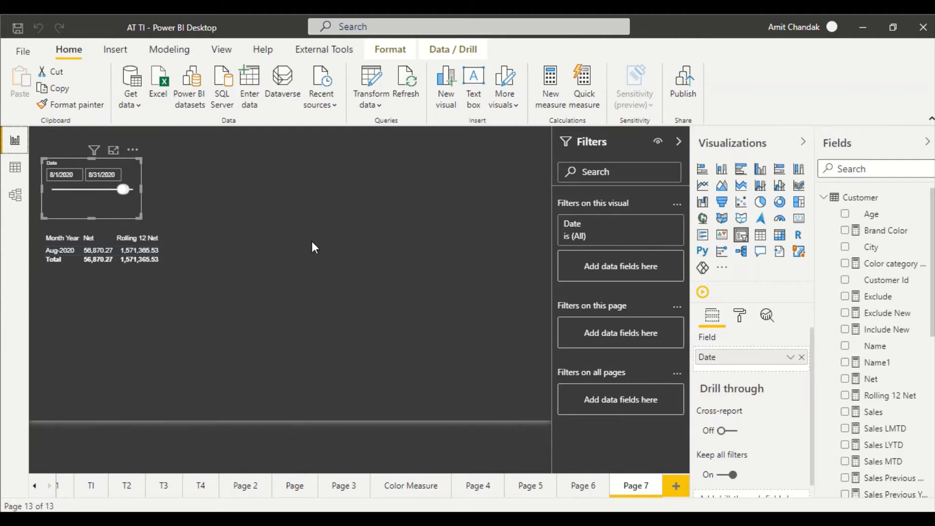
Step: Leave all visuals on the page deselected and collapse the Customer table in the field list
left_click(72, 277)
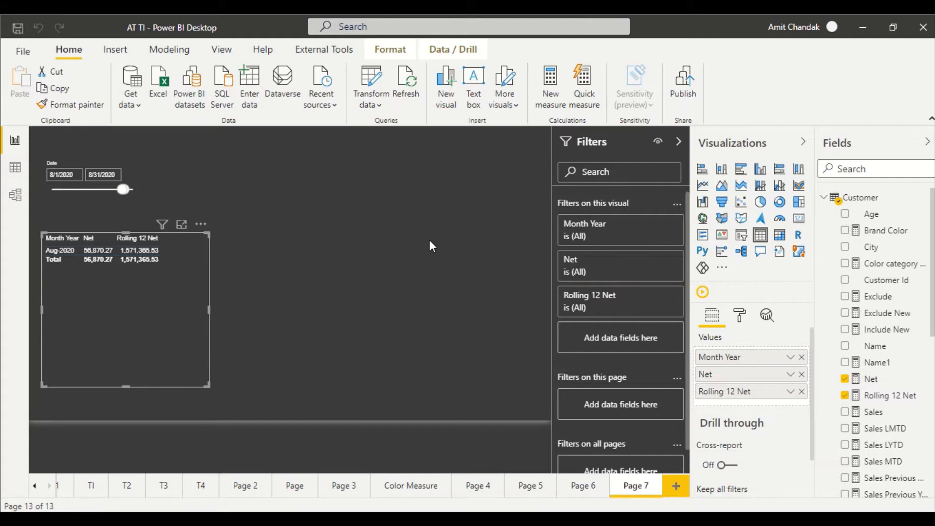
left_click(387, 191)
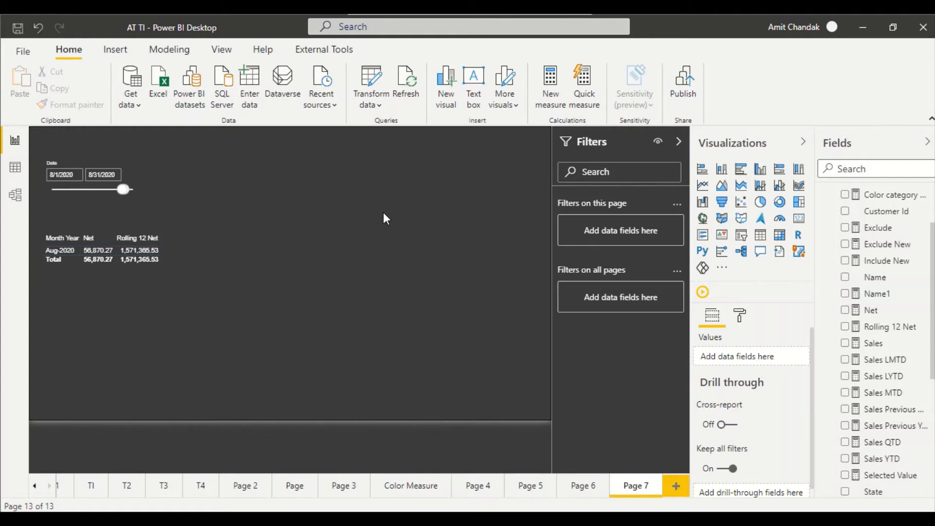
scroll(928, 297, "up", 2)
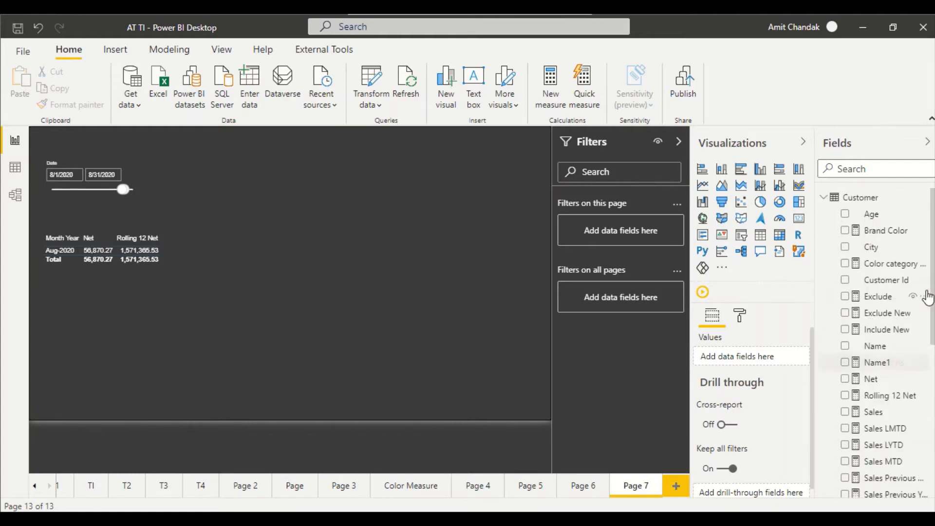
left_click(824, 197)
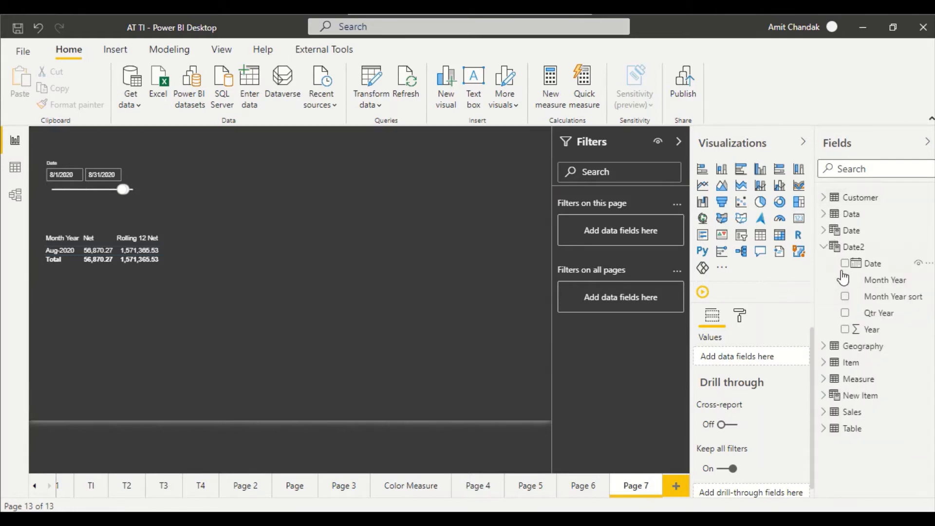
right_click(853, 247)
mouse_move(778, 383)
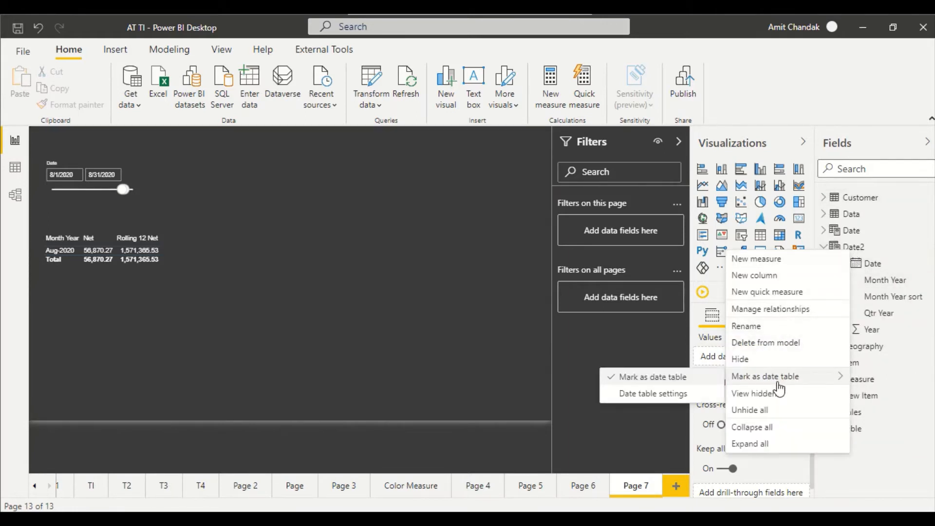
left_click(652, 383)
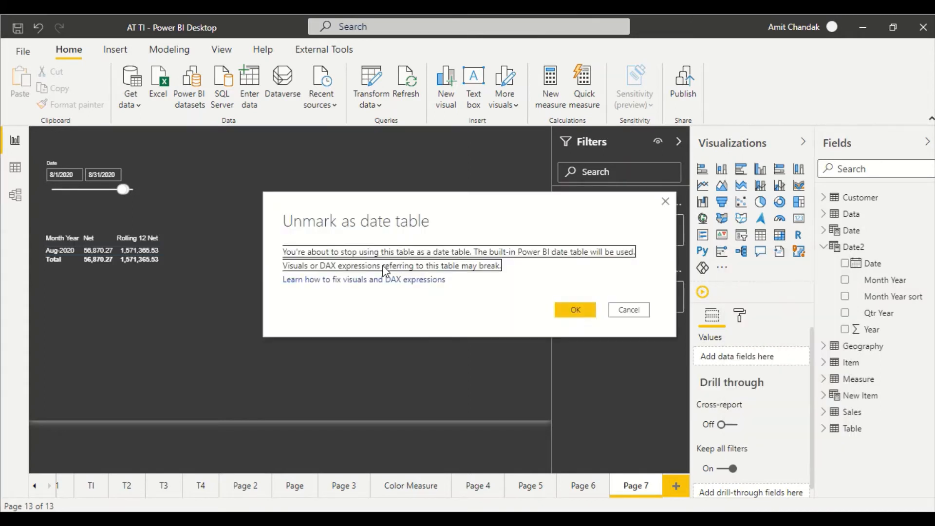
left_click(627, 310)
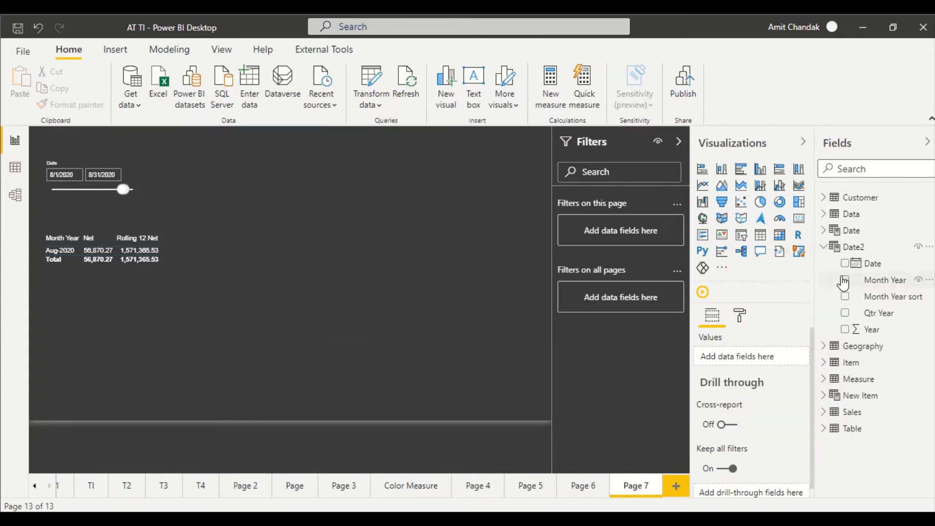
Step: Unmark Date2 as a date table and refresh the calculated objects
right_click(850, 247)
mouse_move(806, 375)
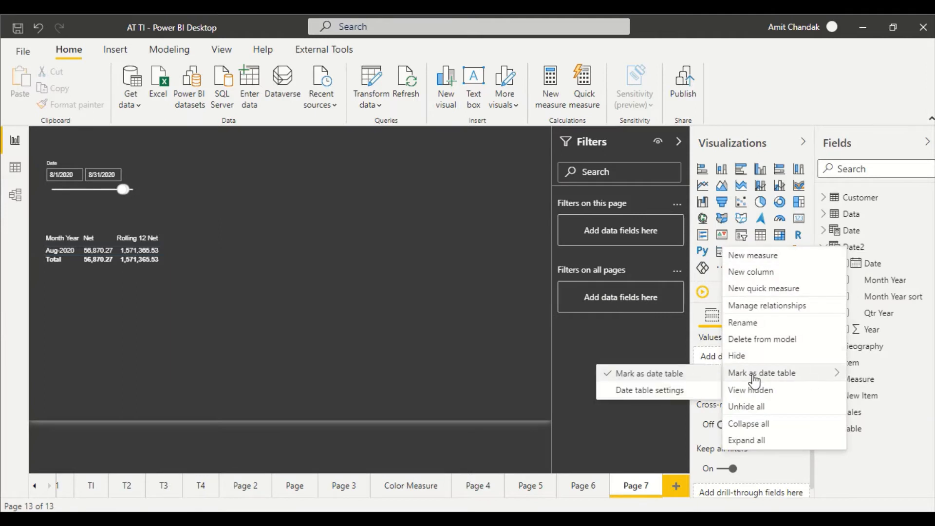
left_click(647, 375)
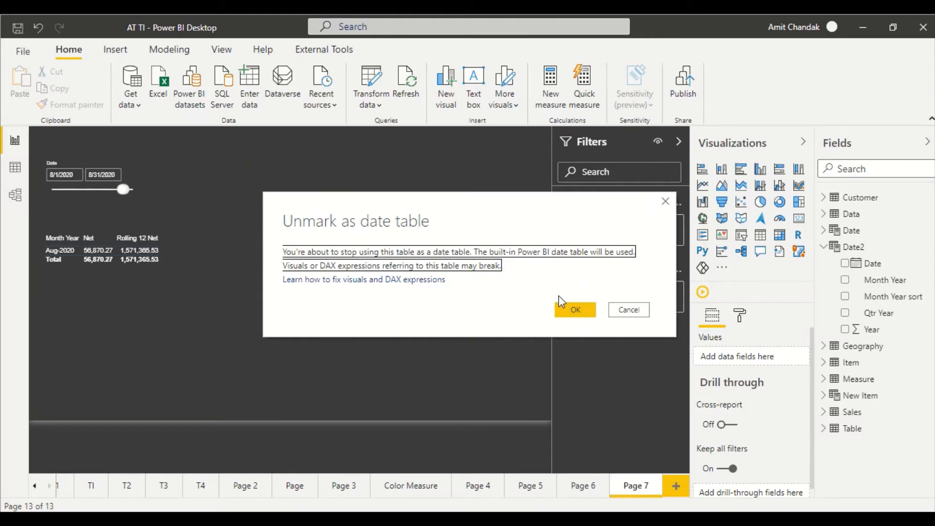
left_click(576, 310)
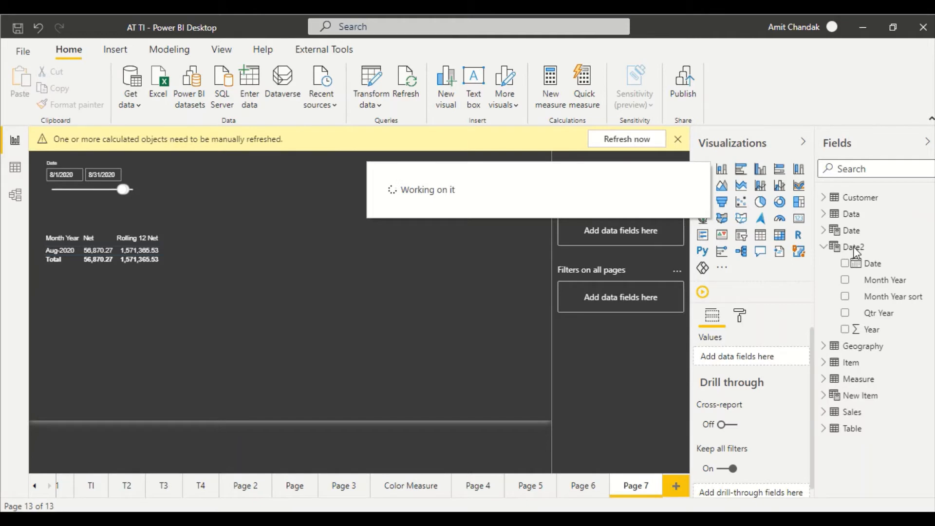
left_click(618, 139)
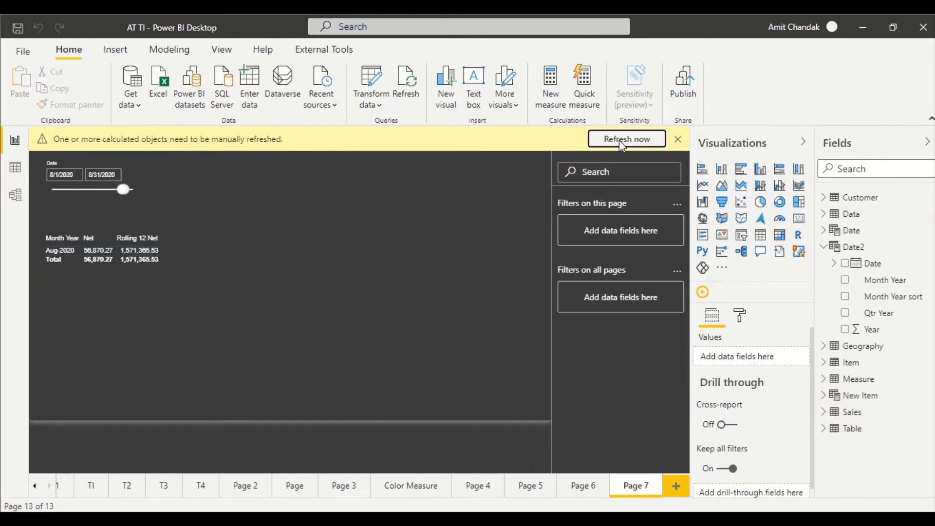
Step: Mark Date2 as a date table using its Date column
right_click(846, 252)
mouse_move(783, 376)
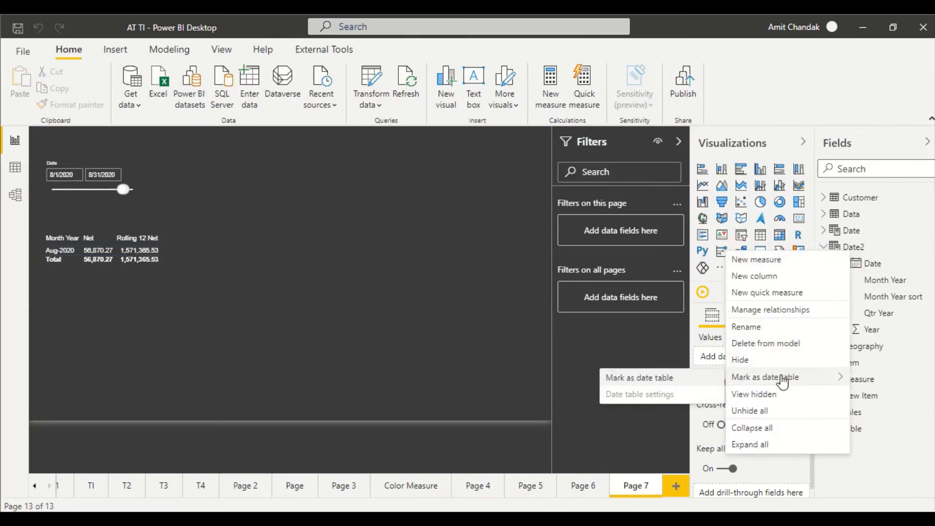
left_click(655, 379)
left_click(351, 253)
left_click(298, 282)
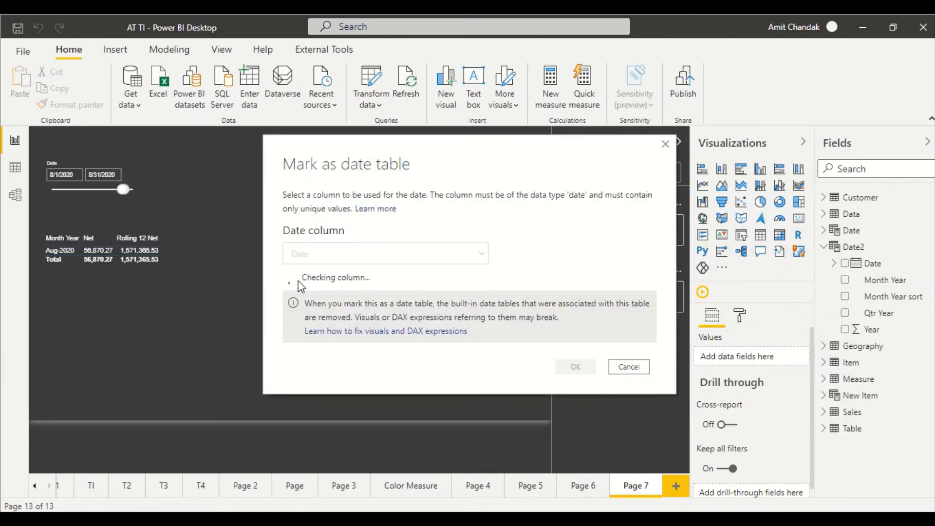
left_click(559, 368)
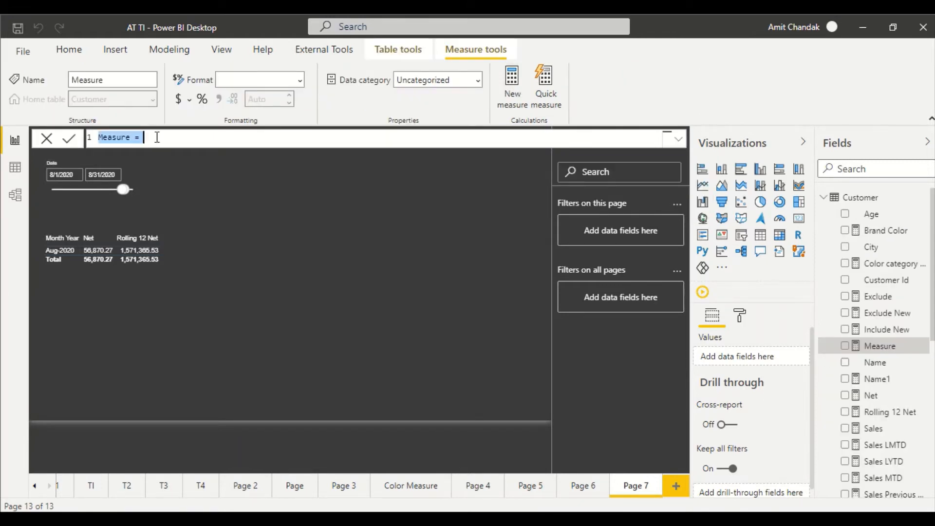
Step: Name the new measure in the Customer table Last 12 Month and add a second line to its formula
left_click(156, 137)
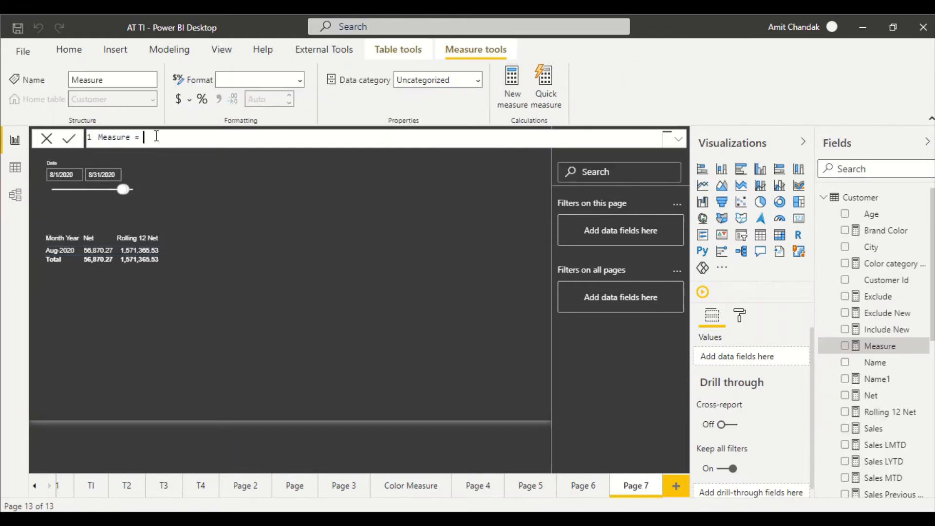
key("shift+Return")
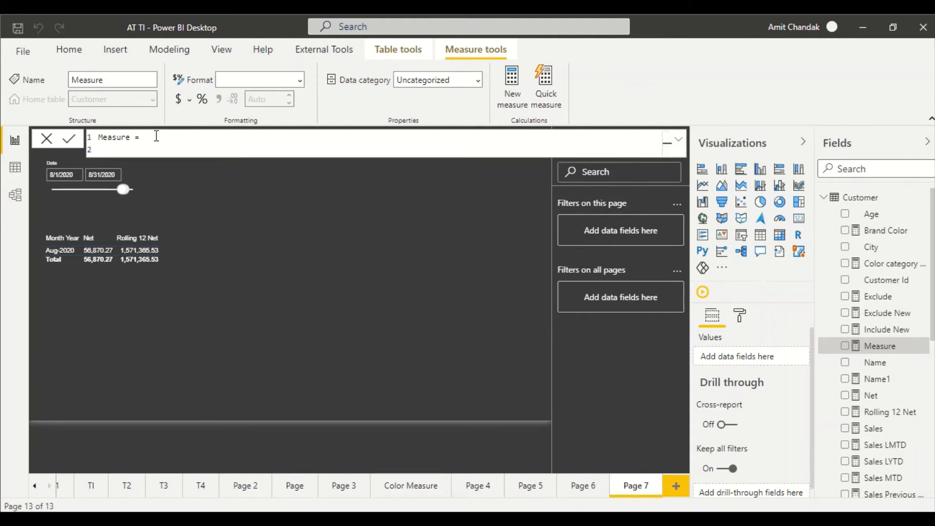
key("Up")
key("shift+Right")
key("shift+Right")
key("shift+Right")
key("shift+Right")
key("shift+Right")
key("shift+Right")
key("shift+Right")
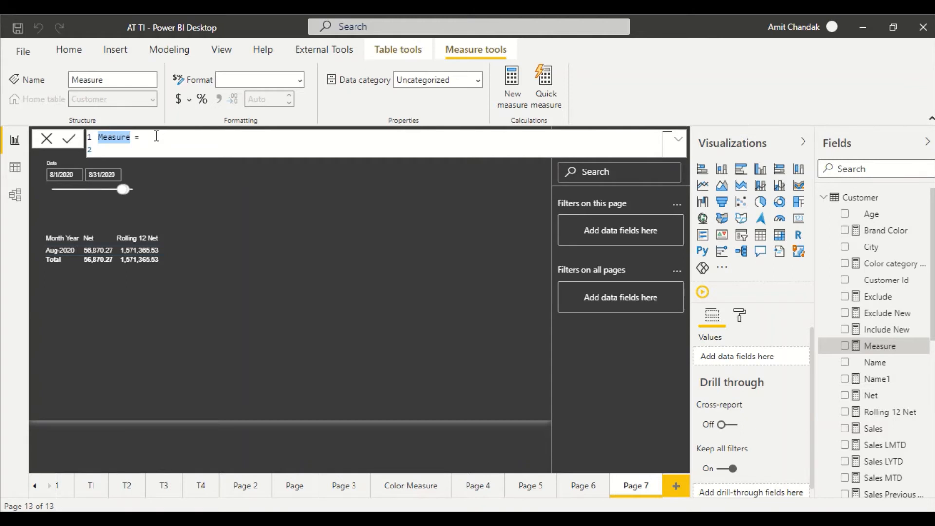
type("Last 12 Month = ")
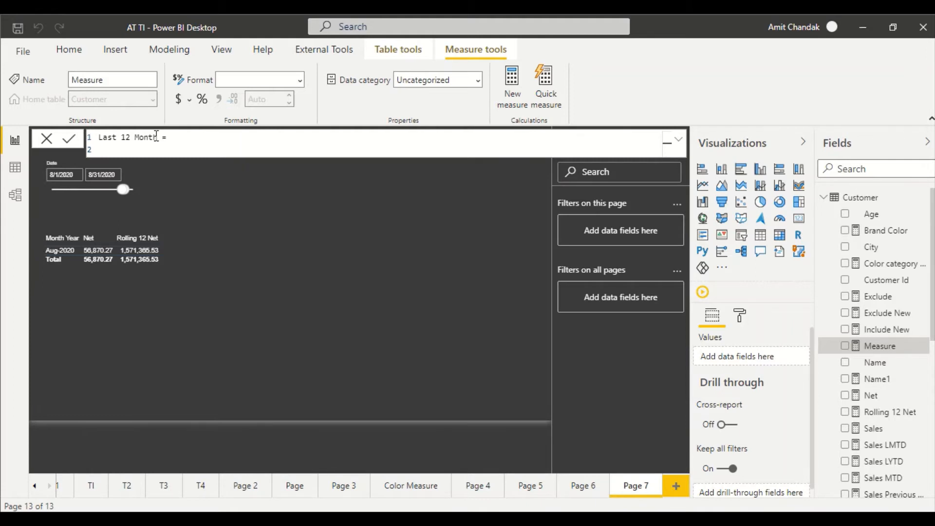
Step: Start a _max variable on the formula's second line as maxx(FILTER(ALLSELECTED(Date2
type("var _max =")
type("ma")
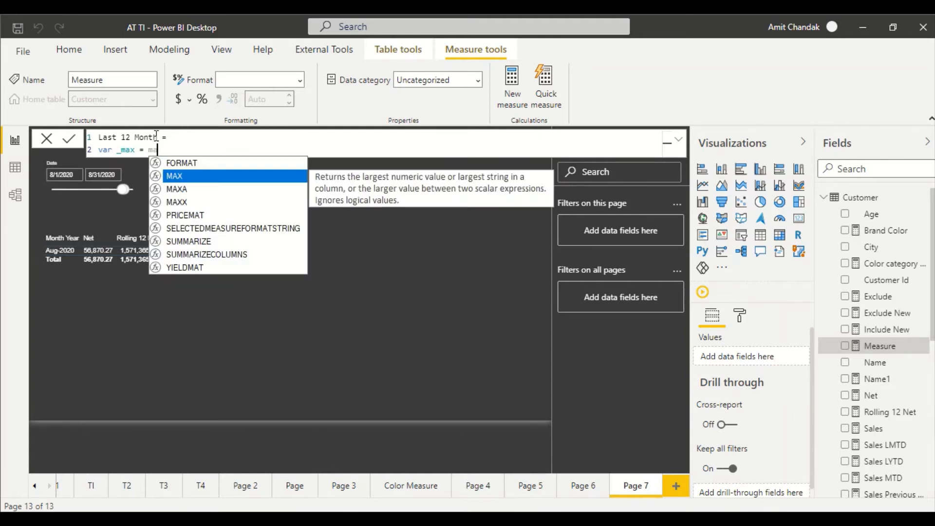
type("xx(FILTER(")
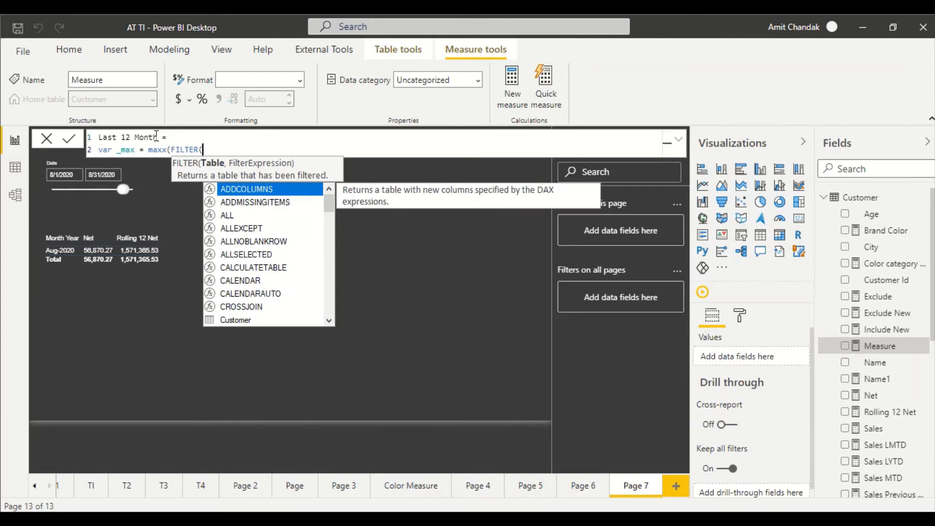
type("all")
key("Down")
key("Down")
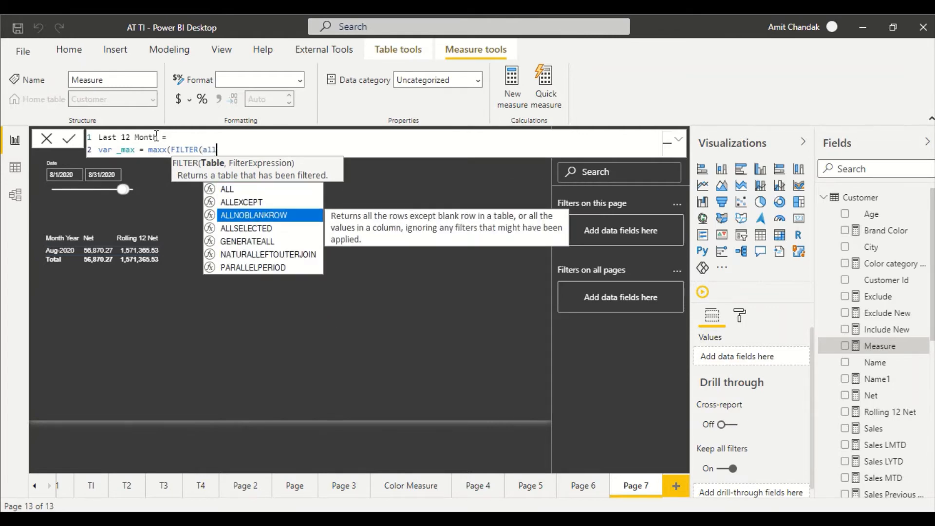
key("Down")
key("Tab")
type("datew")
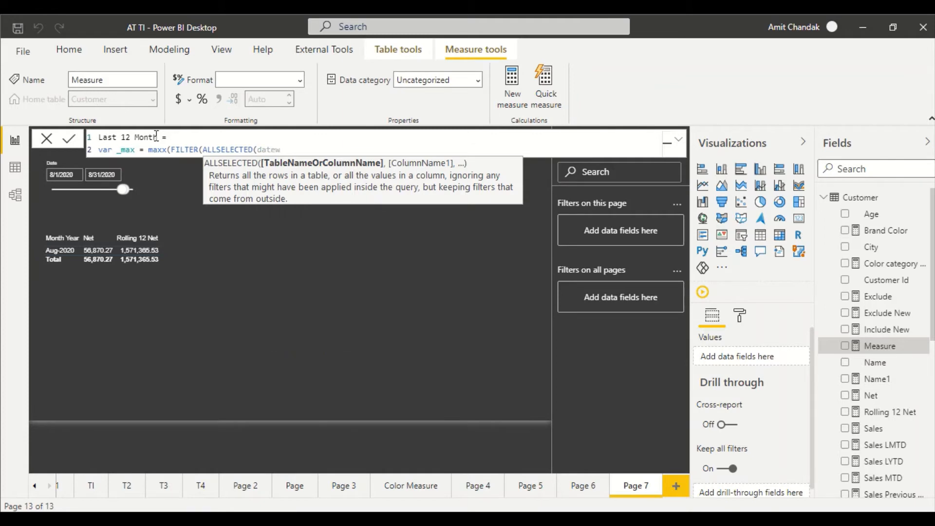
key("BackSpace")
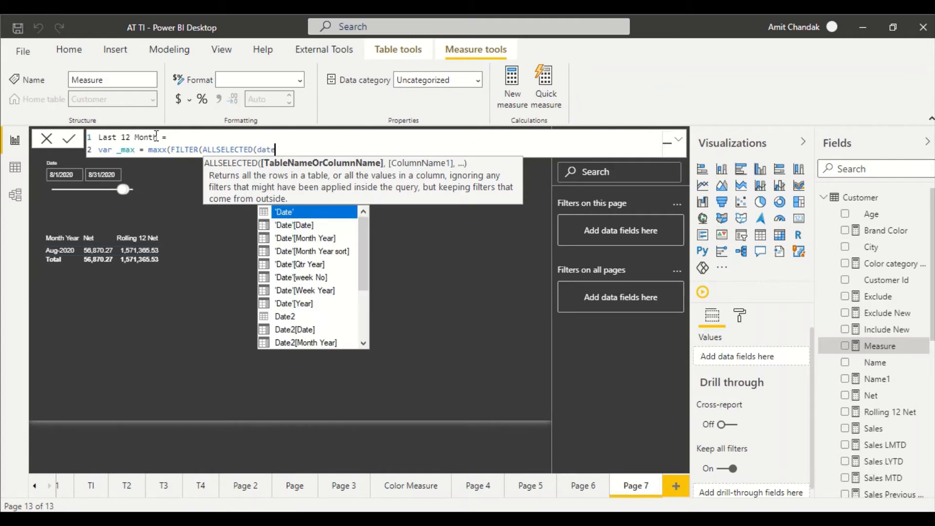
type("2")
key("Tab")
Step: Close the ALLSELECTED call in _max and add Date2[Date] as the following argument with a closing parenthesis
type("),d")
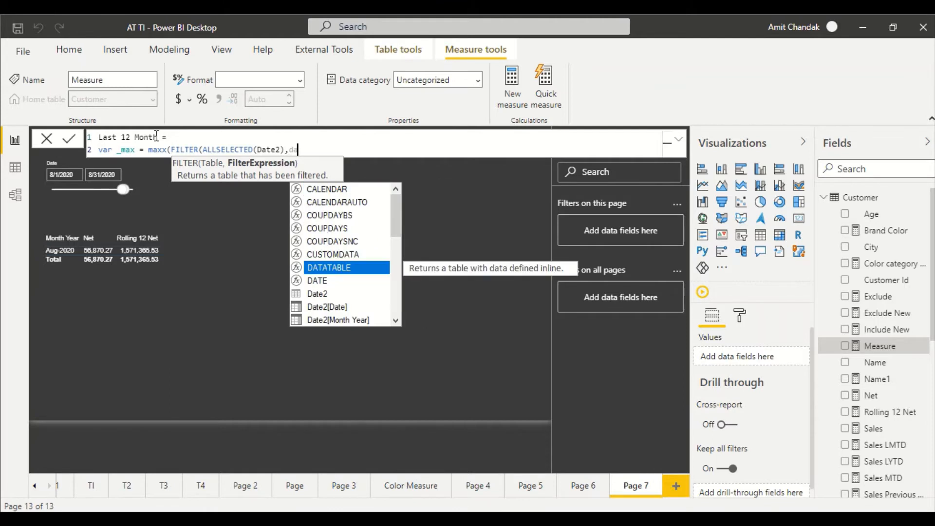
type("ate2")
key("Down")
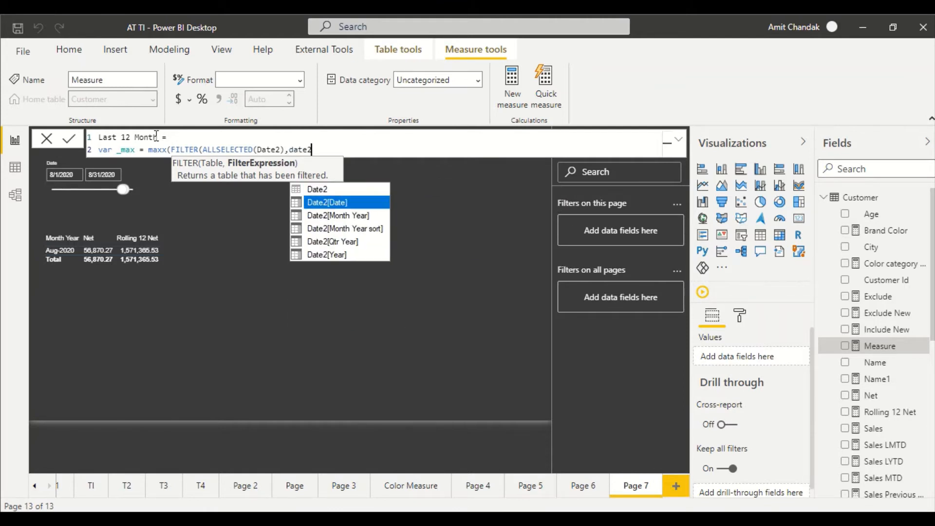
key("Tab")
type(")")
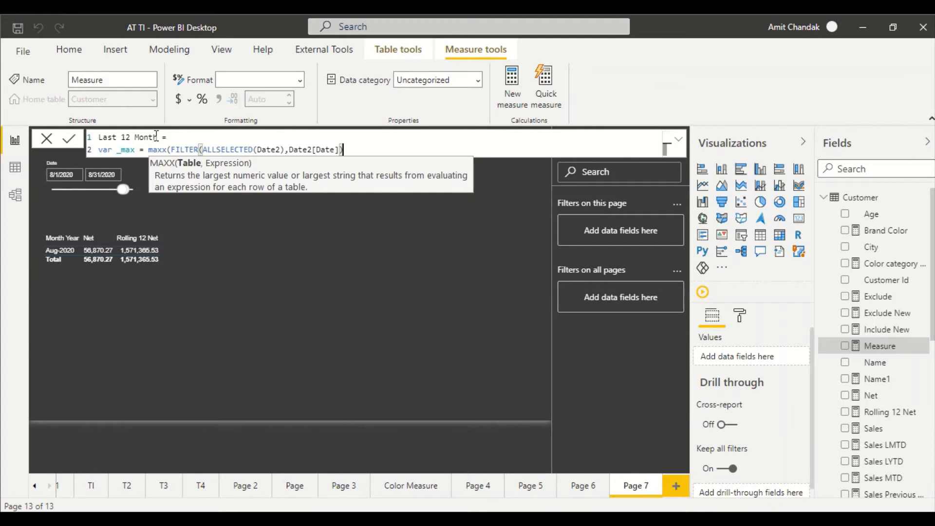
Step: Remove the FILTER wrapper from the _max variable, leaving maxx(ALLSELECTED(Date2),Date2[Date])
key("Left")
key("Left")
key("Left")
key("Left")
key("Left")
key("Left")
key("Left")
key("Left")
key("Left")
key("Left")
key("Left")
key("Left")
key("Left")
key("Left")
key("Left")
key("Left")
key("Left")
key("Left")
key("Left")
key("Left")
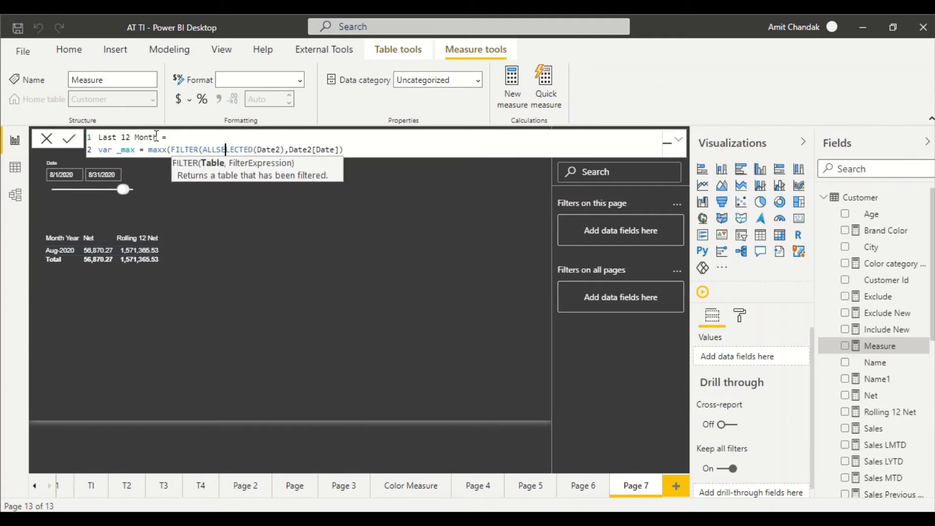
key("Left")
key("Left")
key("Left")
key("Left")
key("Left")
key("BackSpace")
key("BackSpace")
key("BackSpace")
key("BackSpace")
key("BackSpace")
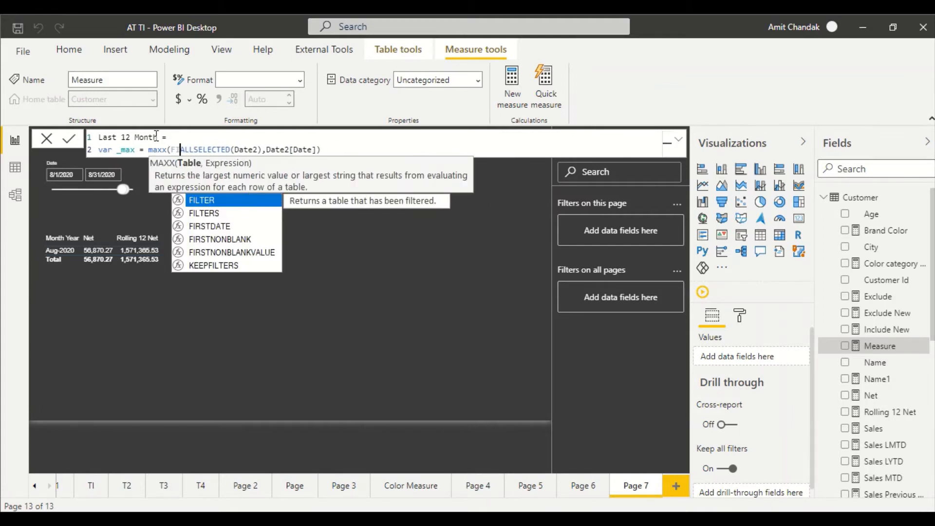
key("BackSpace")
key("BackSpace")
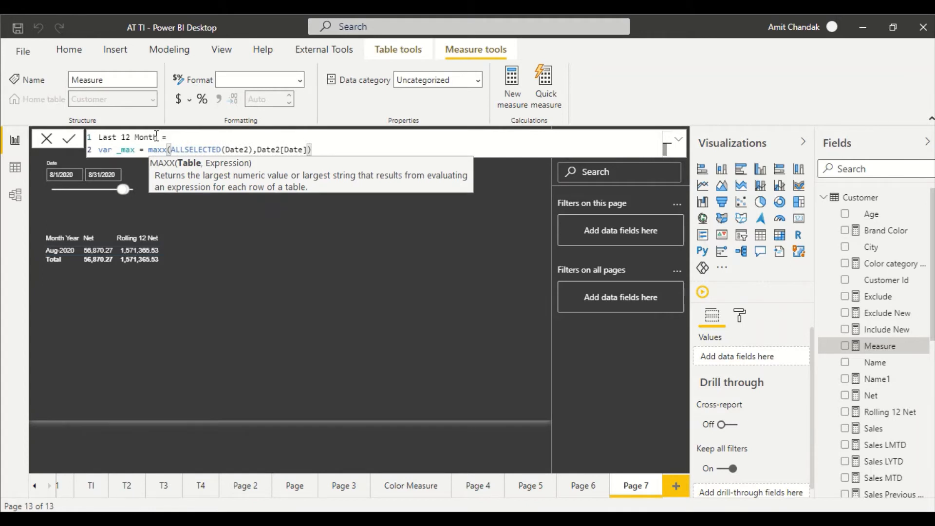
Step: Add four lines below _max and start a _min variable on the third line as date(Year(_max)-1
key("End")
key("shift+Return")
key("shift+Return")
key("shift+Return")
key("shift+Return")
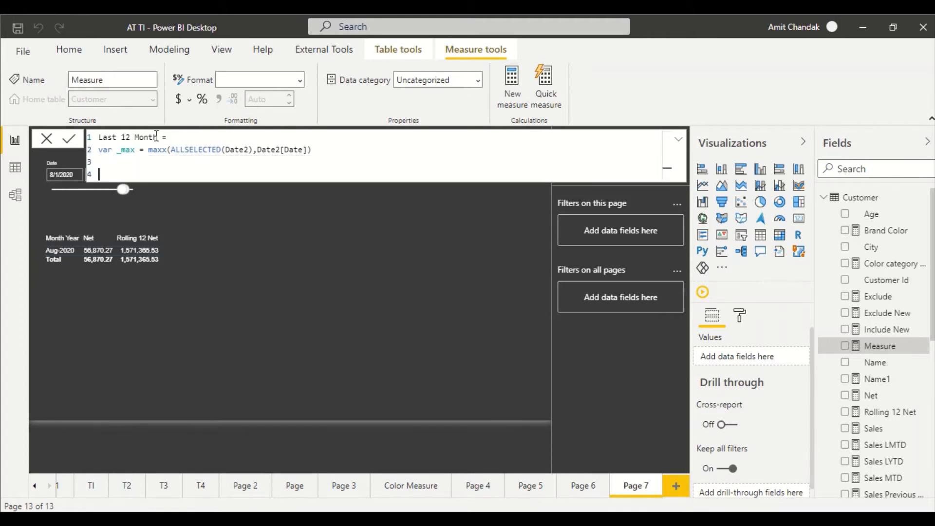
key("Up")
key("Up")
key("Up")
type("v")
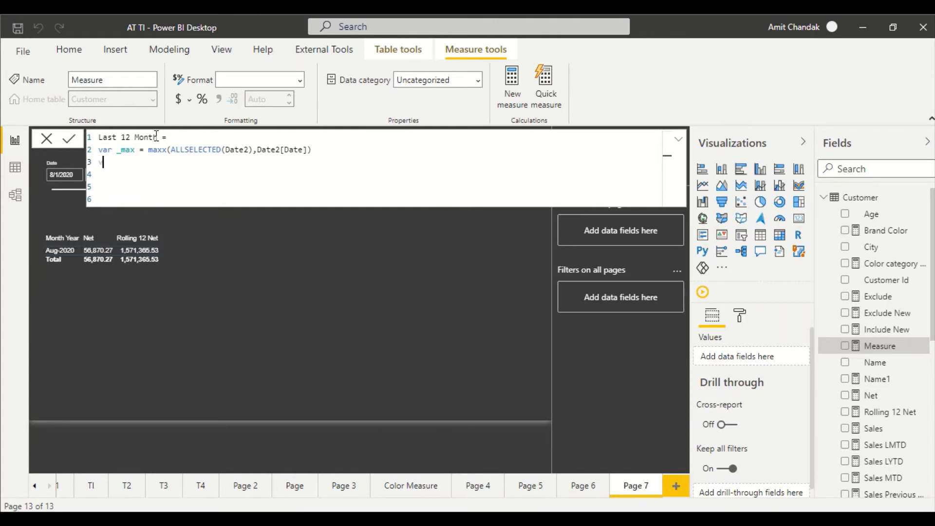
type("ar _min = date(")
type("(")
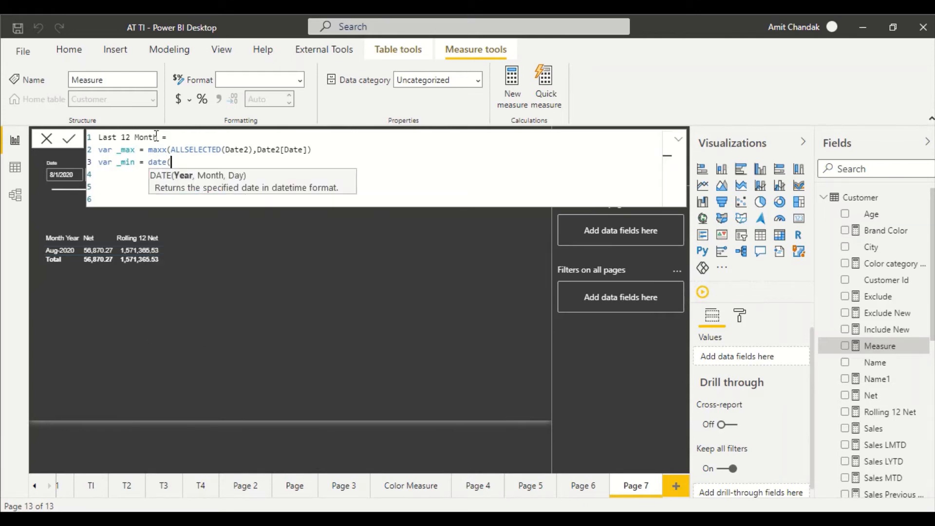
type("Year)")
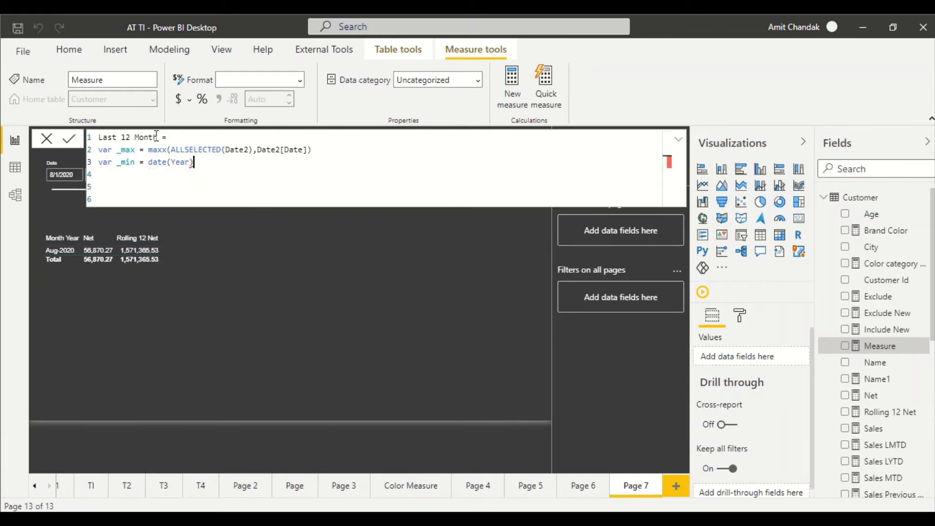
key("BackSpace")
type("(")
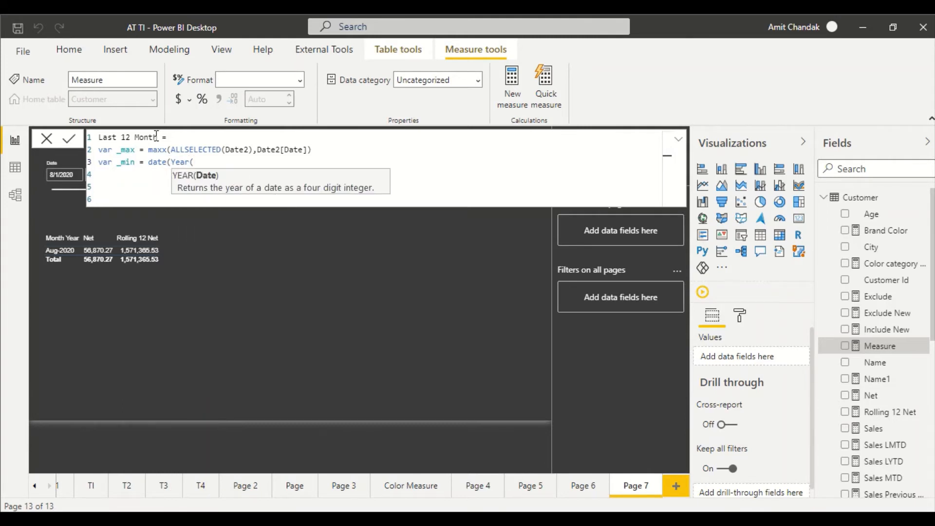
type("_ma")
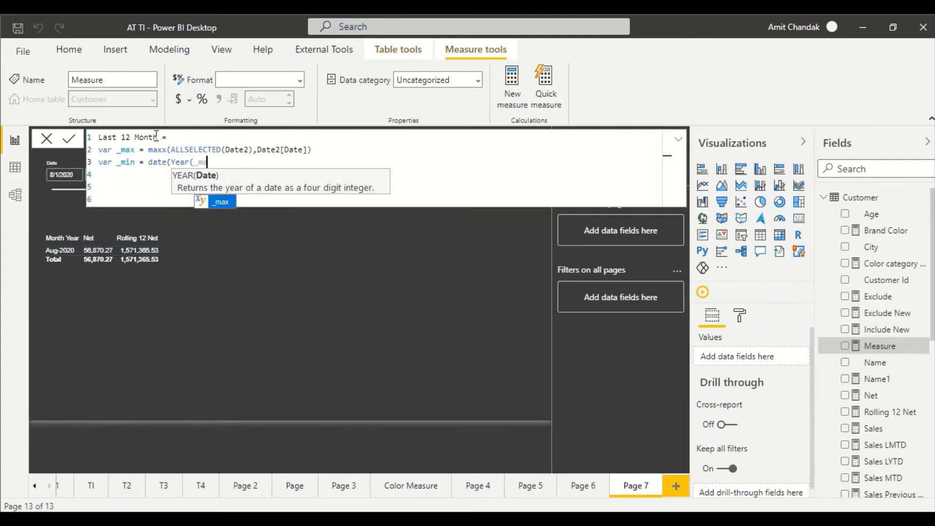
type("x)-1")
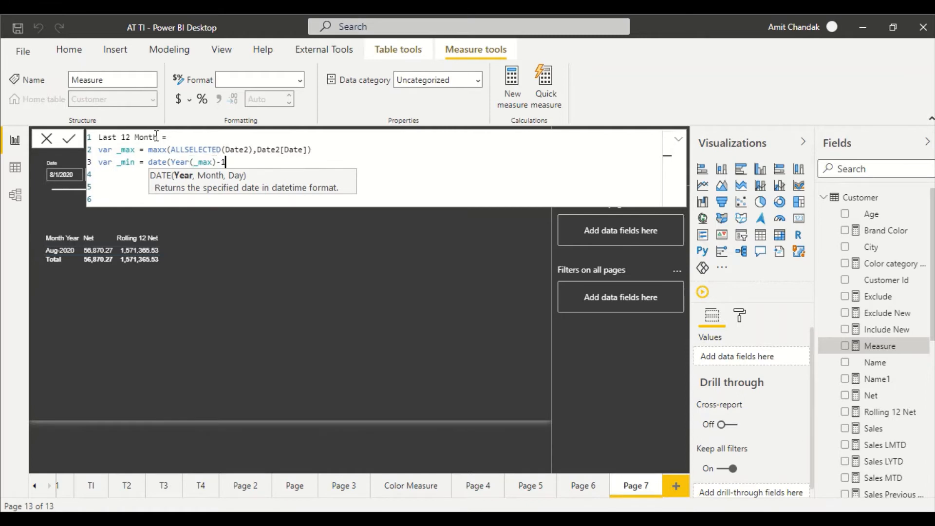
Step: Complete the _min date with Month(_max) as its month and 1 as its day
type(", M")
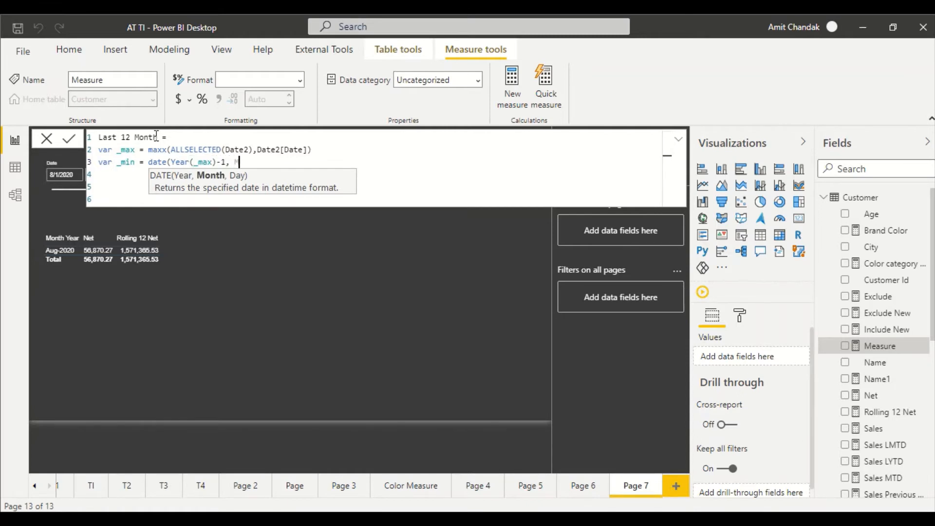
type("onth(")
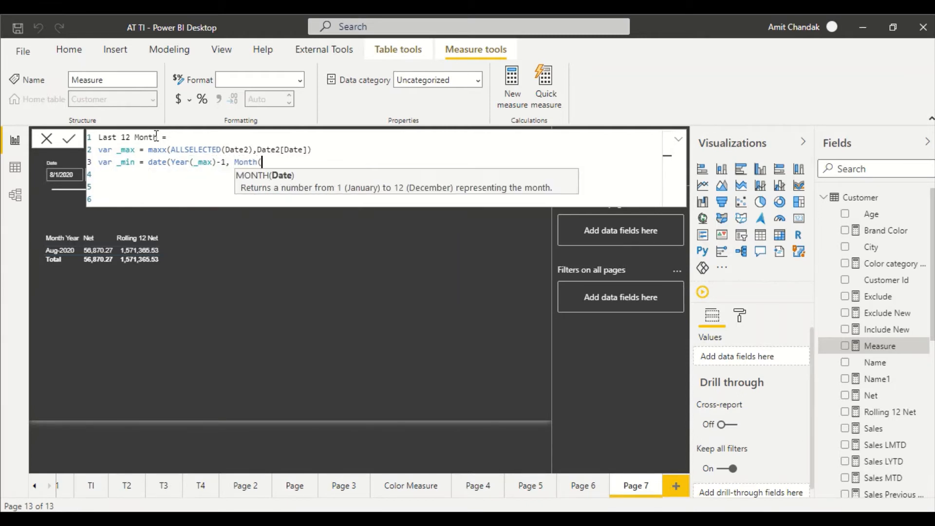
type("_max), ")
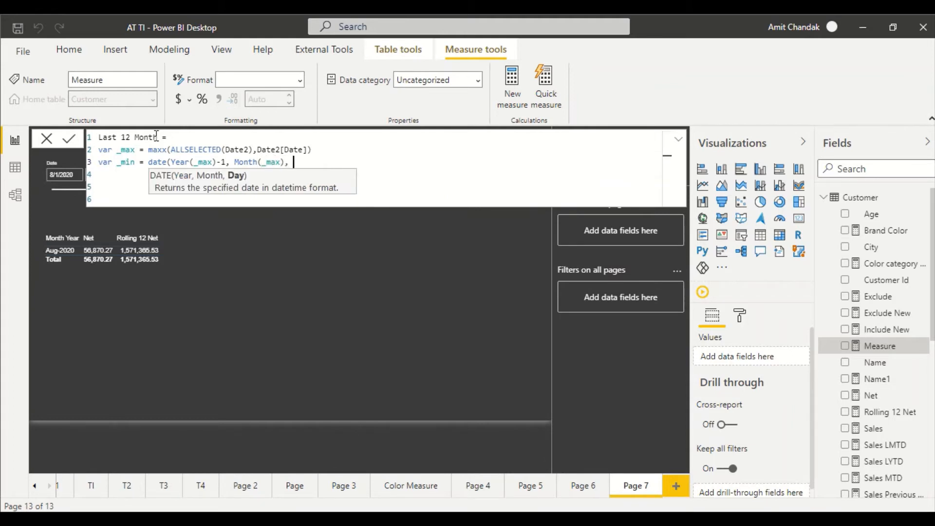
type("D")
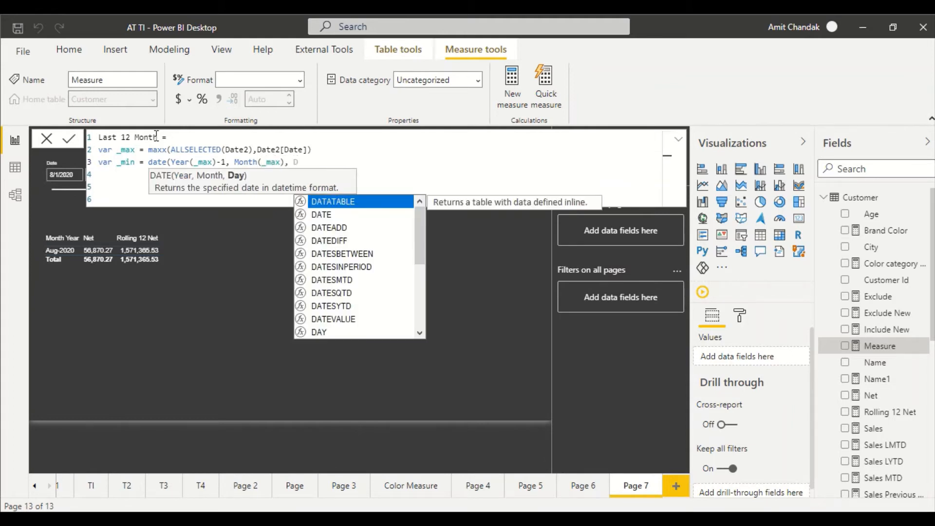
key("BackSpace")
type("1")
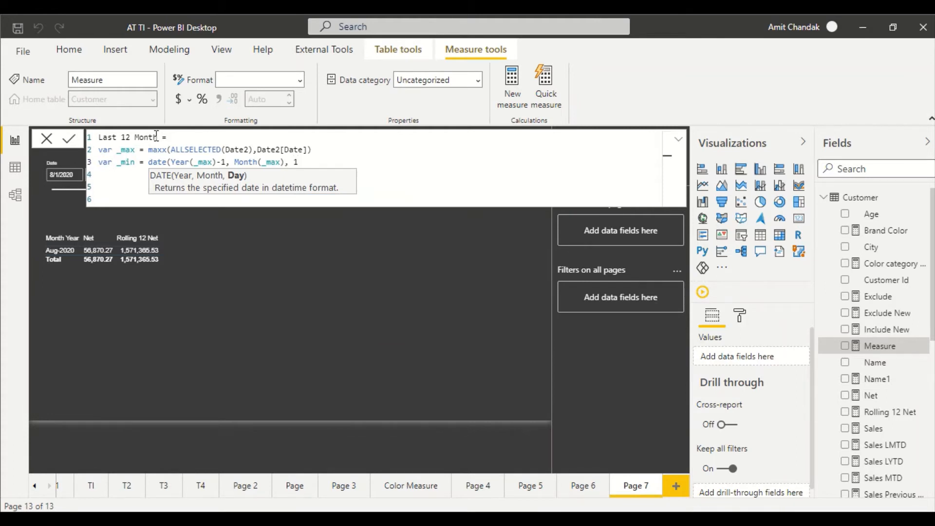
type(")")
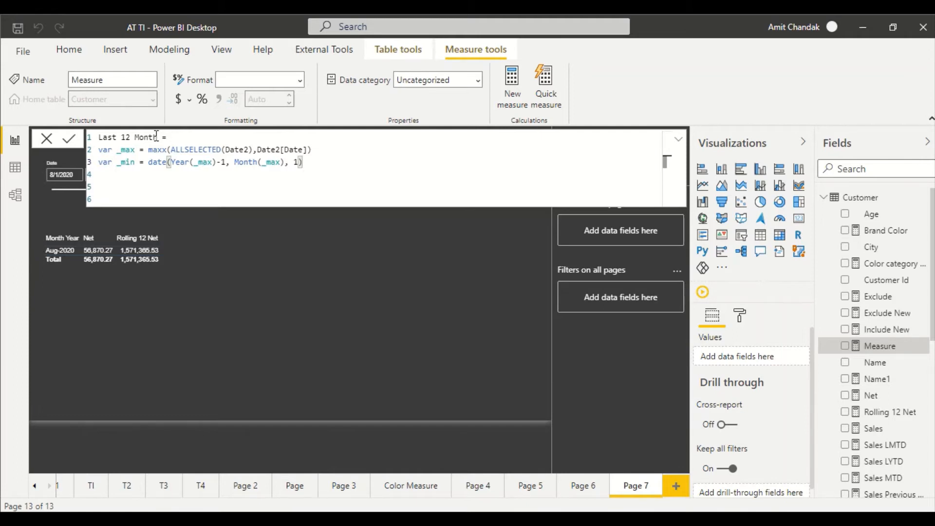
Step: Add a Return line below the variables and start a CALCULATE of the [Net] measure beneath it
key("Down")
type("Return")
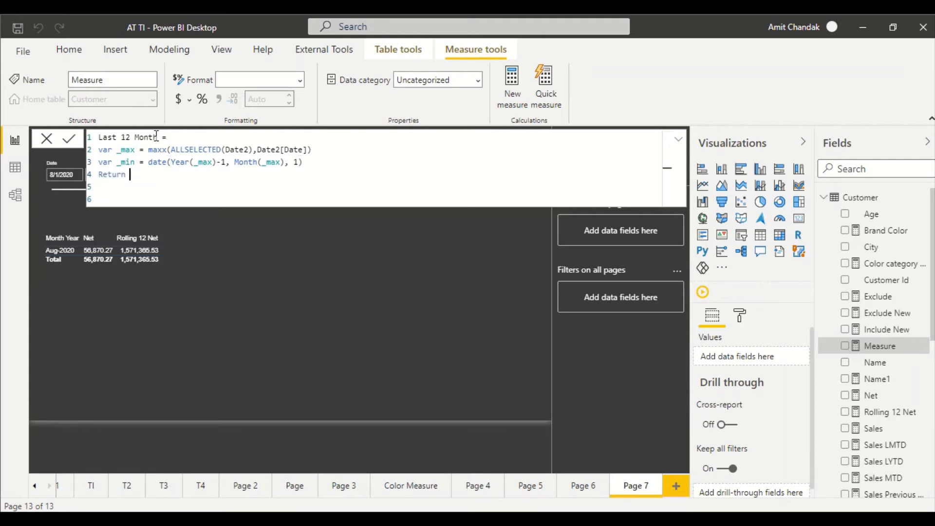
key("Down")
type("CALCULATE(")
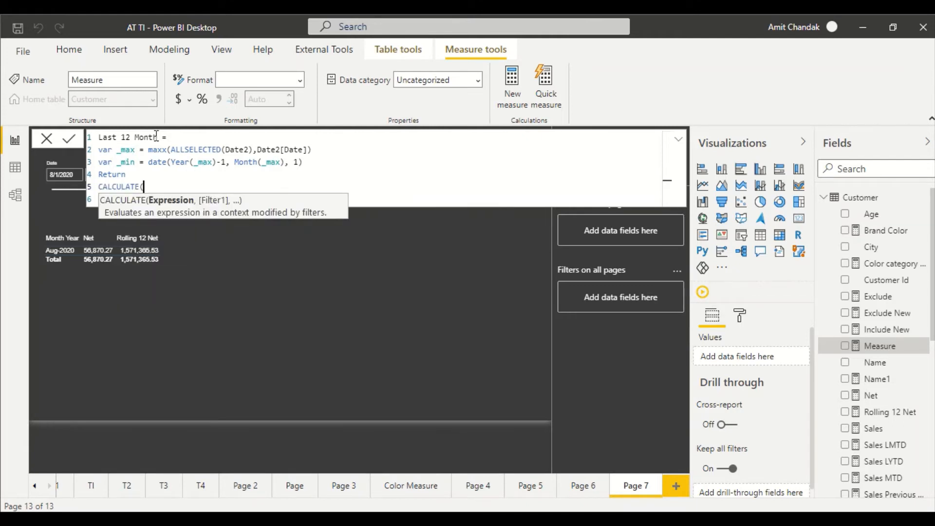
type("[ne")
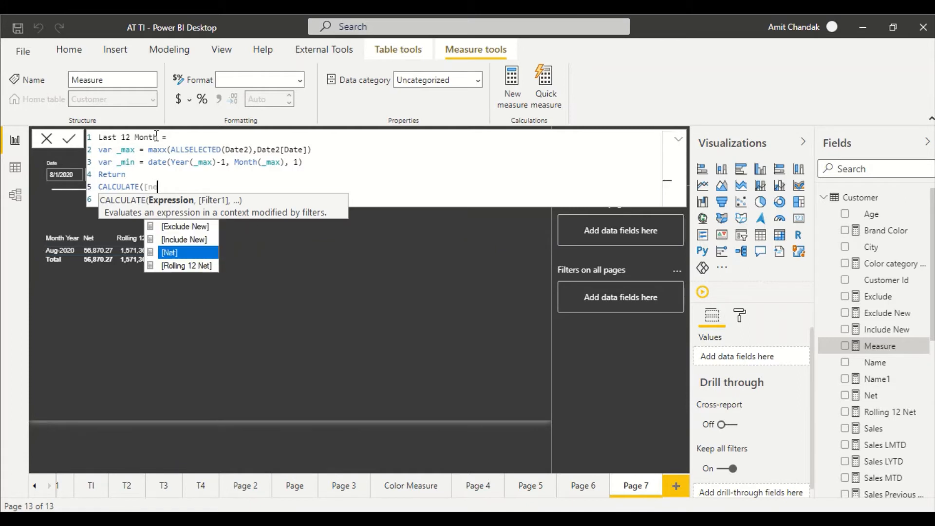
key("Tab")
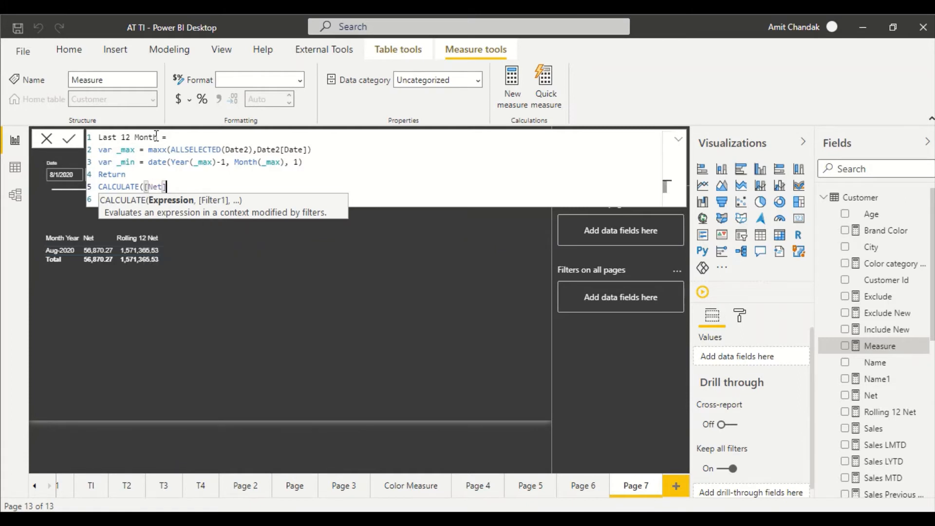
type(", ")
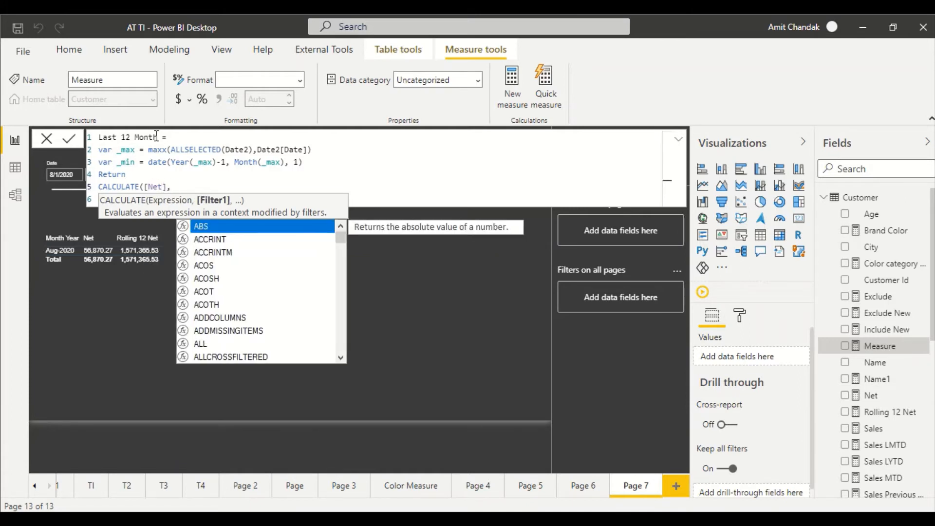
Step: Add a FILTER over the 'Date' table to the CALCULATE, with 'Date'[Date] <= _max && as the start of its condition
type("fil")
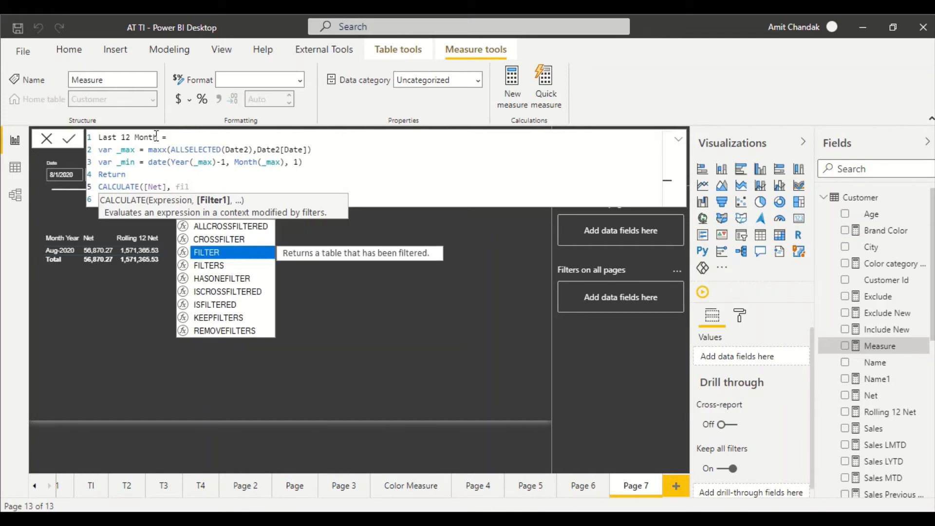
key("Tab")
type("Da")
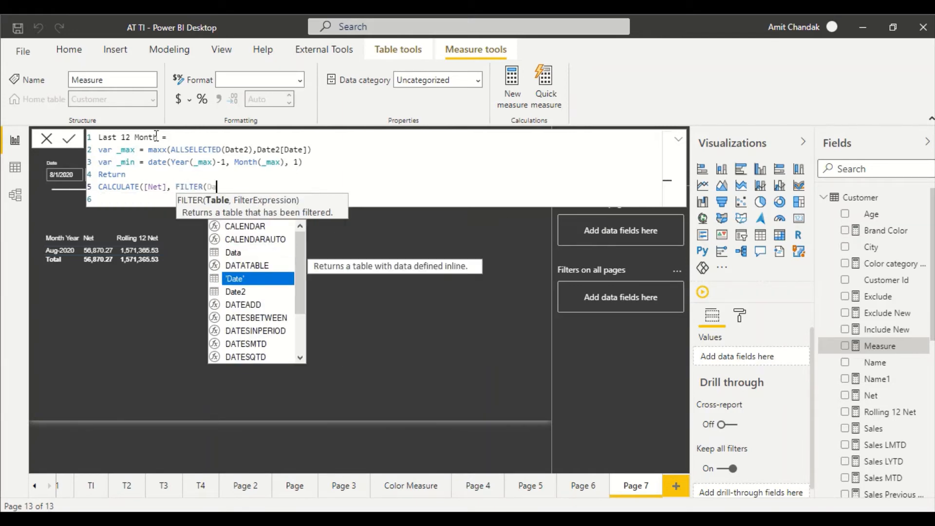
key("Tab")
type(", Da")
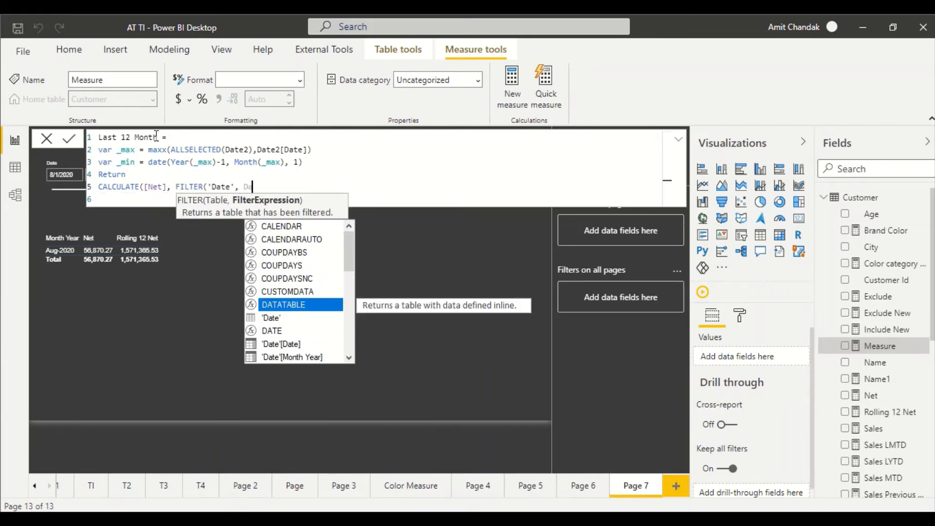
type("te")
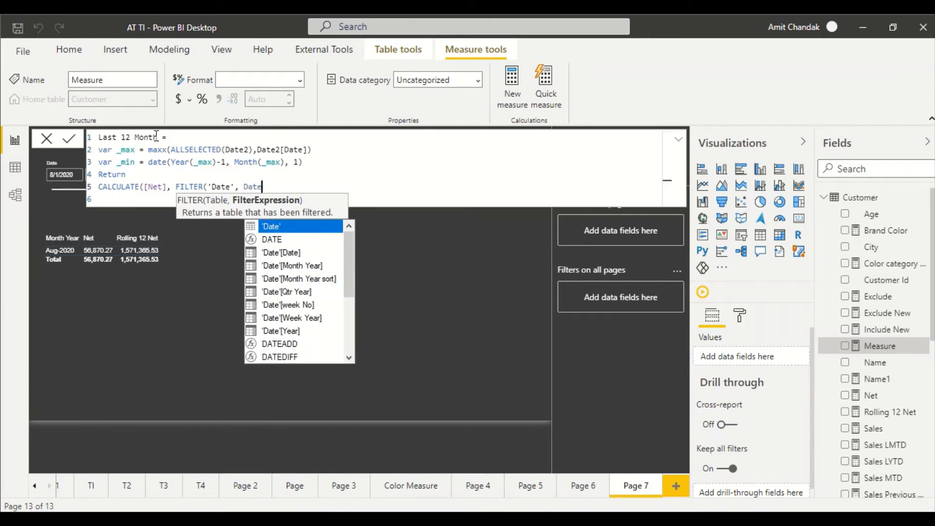
key("Down")
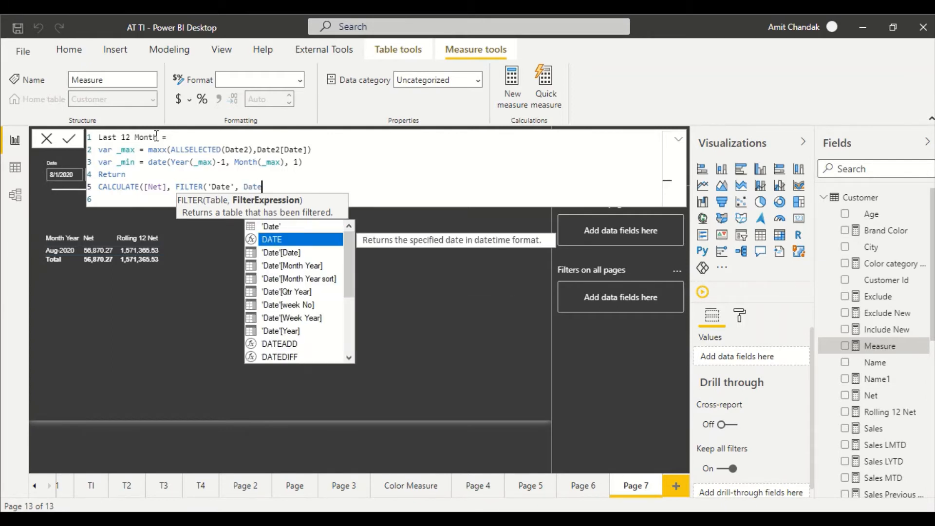
key("Down")
key("Tab")
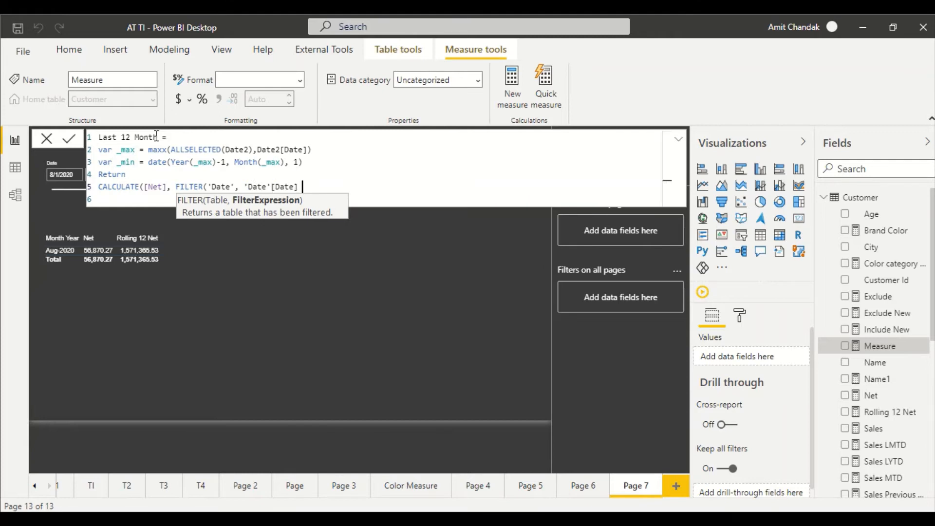
type("<= _m")
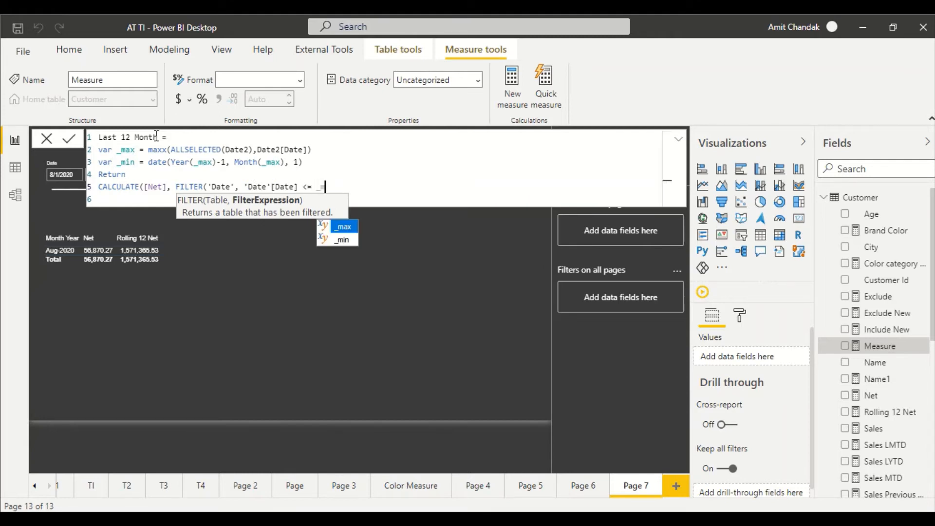
type("ax &&")
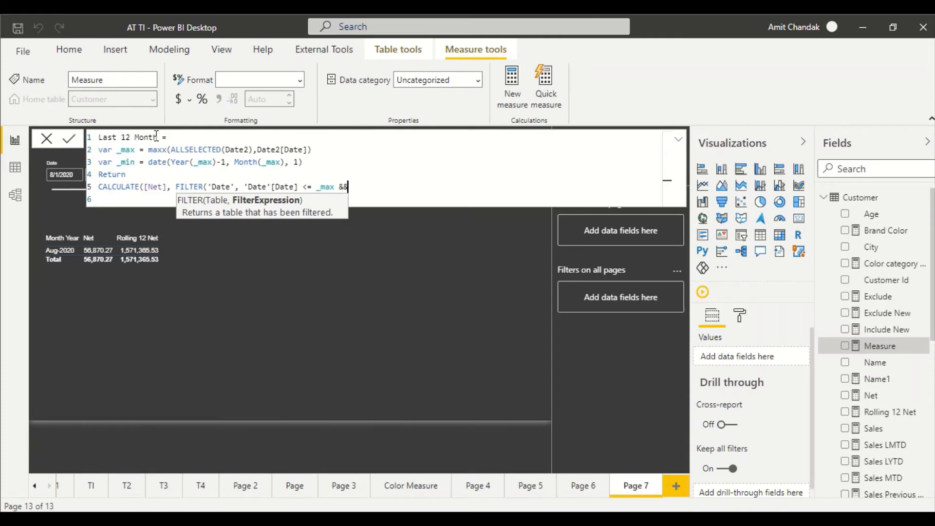
Step: Complete the filter condition with 'Date'[Date] >=_min, close both functions and commit the Last 12 Month measure
type(" 'Date")
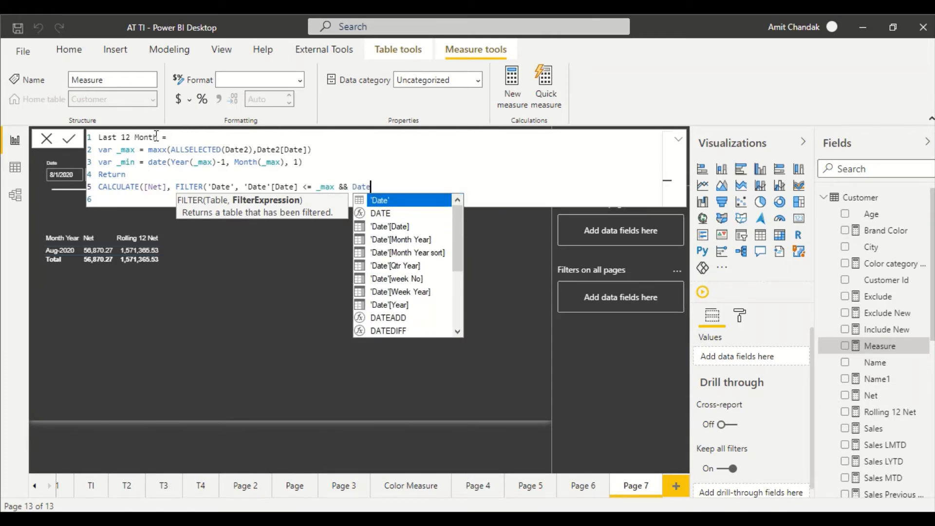
key("Down")
key("Down")
key("Tab")
type(">")
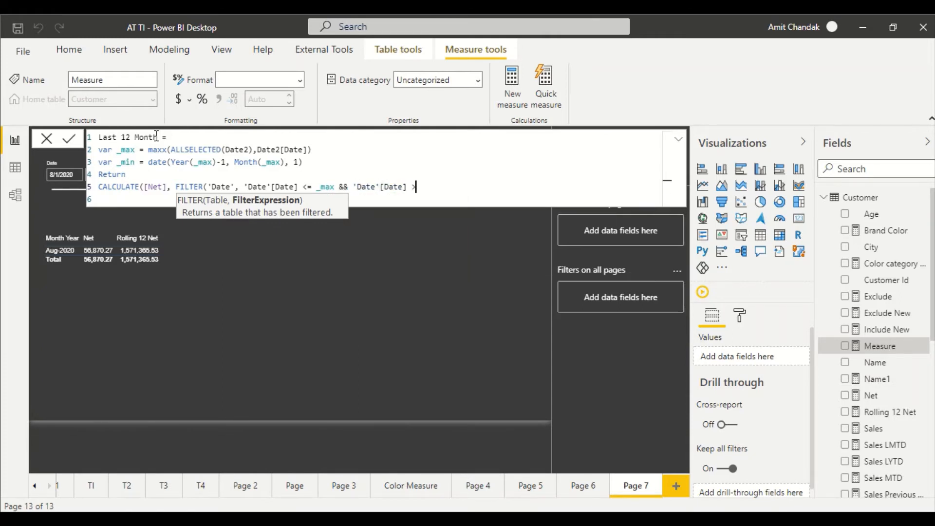
type("=")
type("_m")
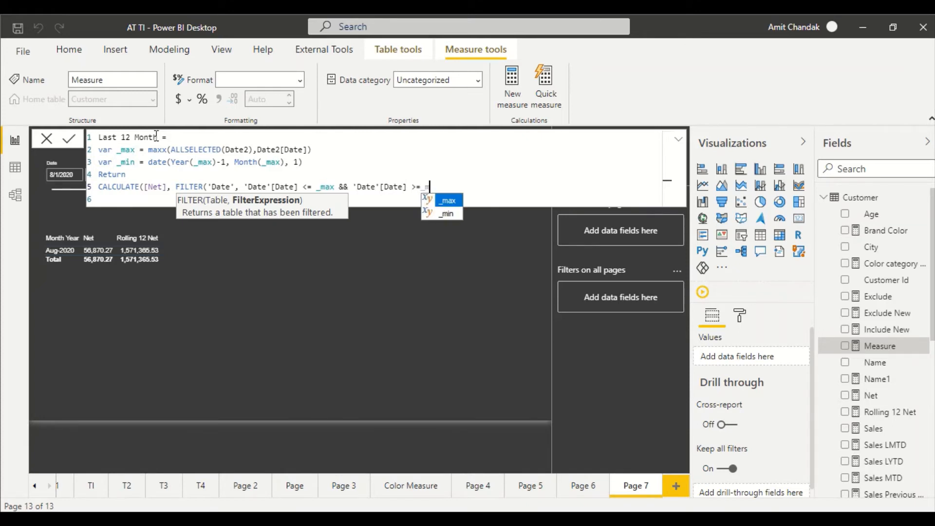
type("in))")
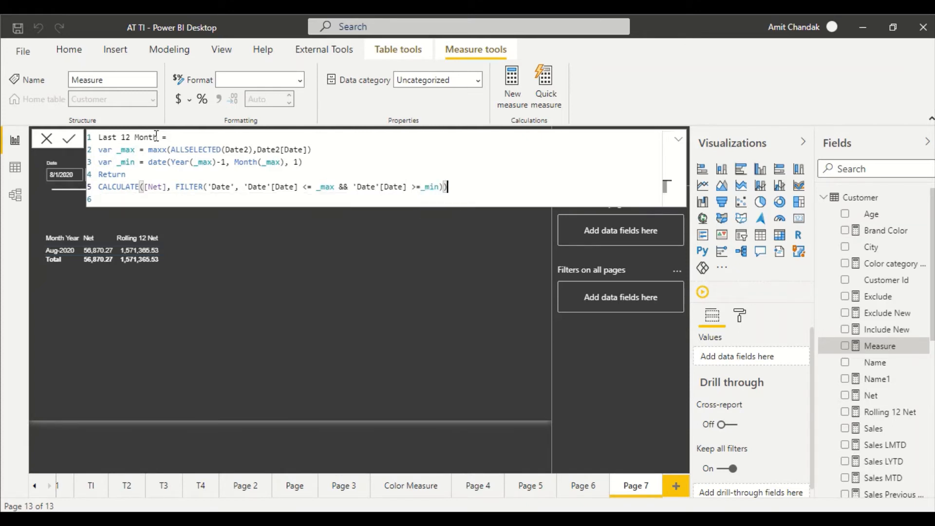
left_click(144, 280)
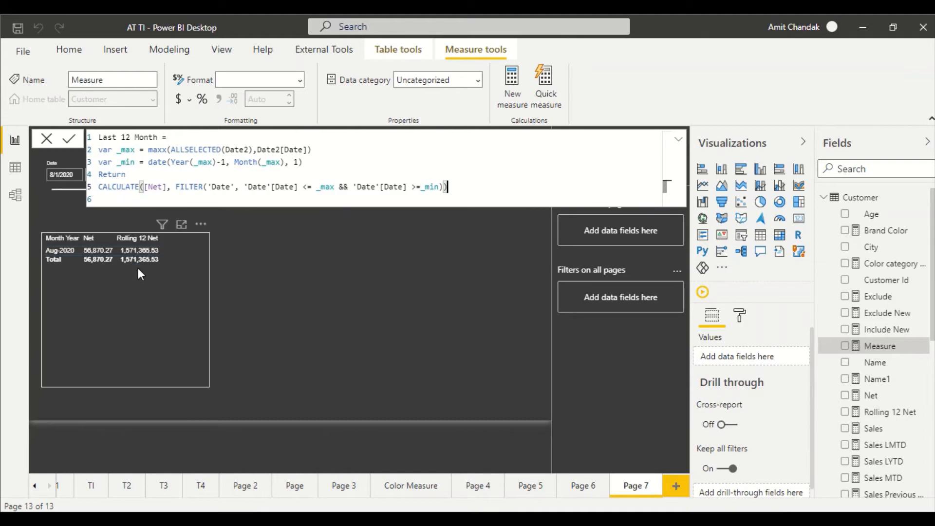
left_click(446, 334)
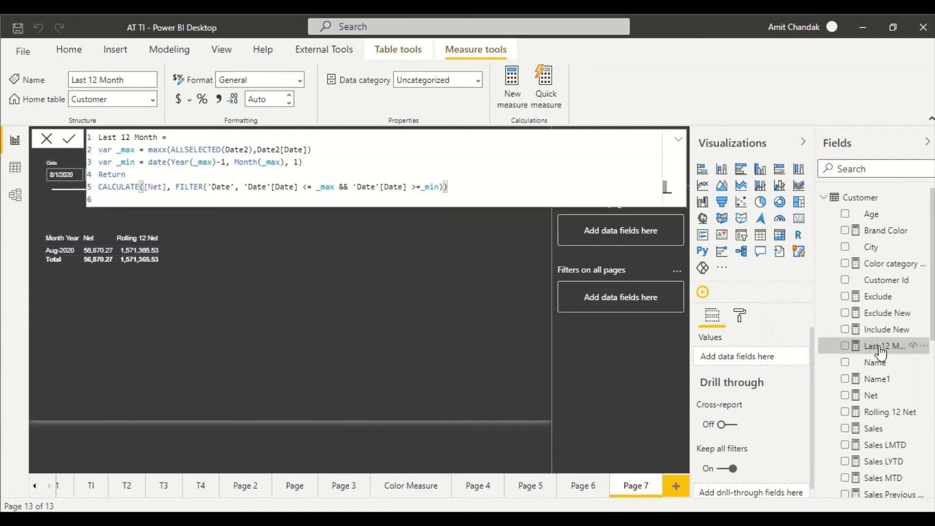
Step: Add the Last 12 Month measure to the Month Year table visual and widen the table
left_click_drag(881, 351, 113, 277)
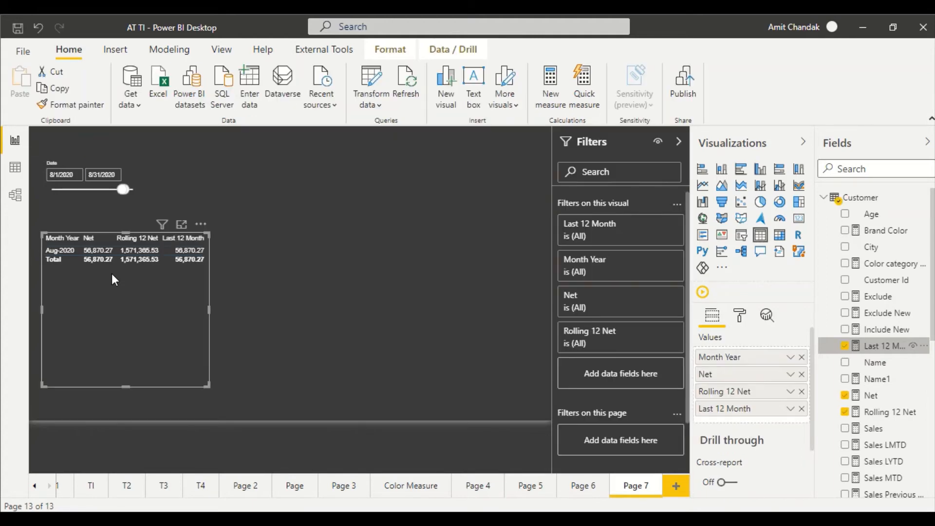
left_click_drag(204, 385, 267, 385)
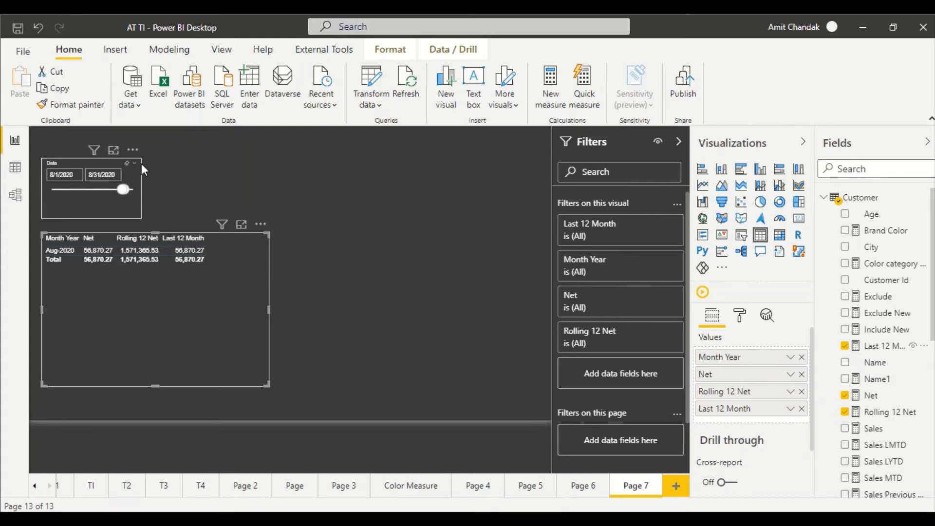
Step: Clear the Date slicer's selection and remove Rolling 12 Net and Net from the table visual
left_click(128, 164)
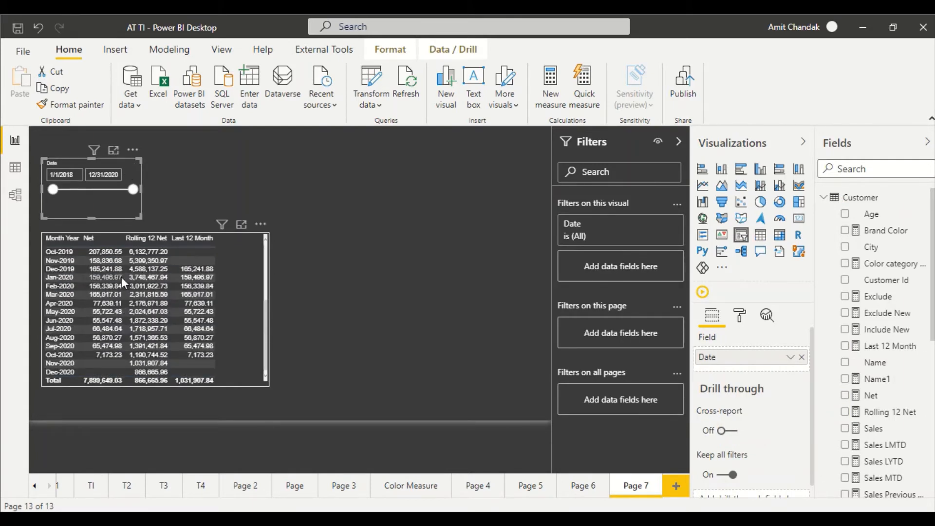
left_click(238, 319)
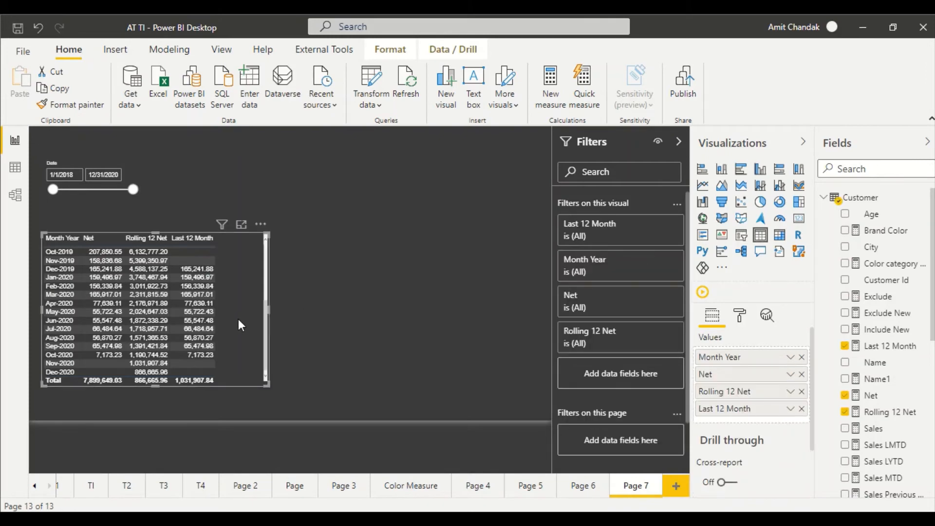
left_click(801, 391)
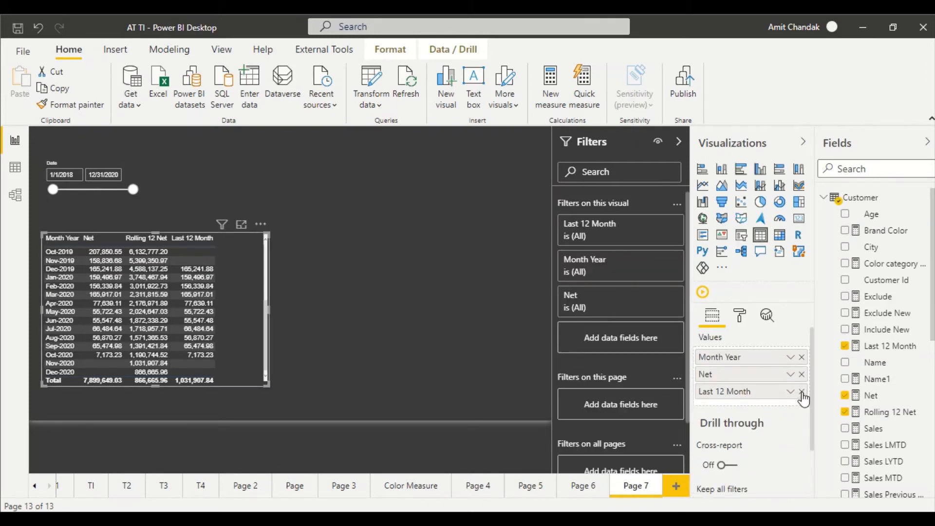
left_click(801, 374)
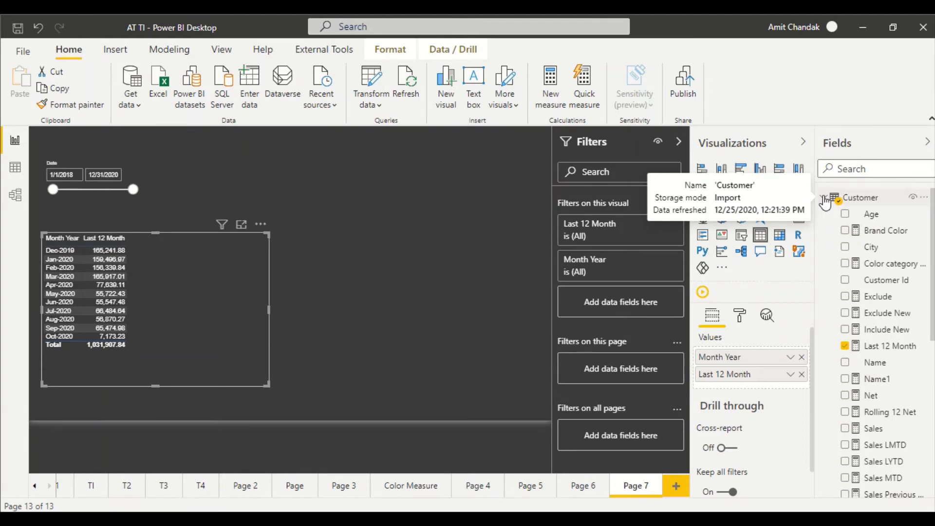
Step: In the Last 12 Month measure, replace the day argument of _min with day(_max) and commit the formula
left_click(882, 346)
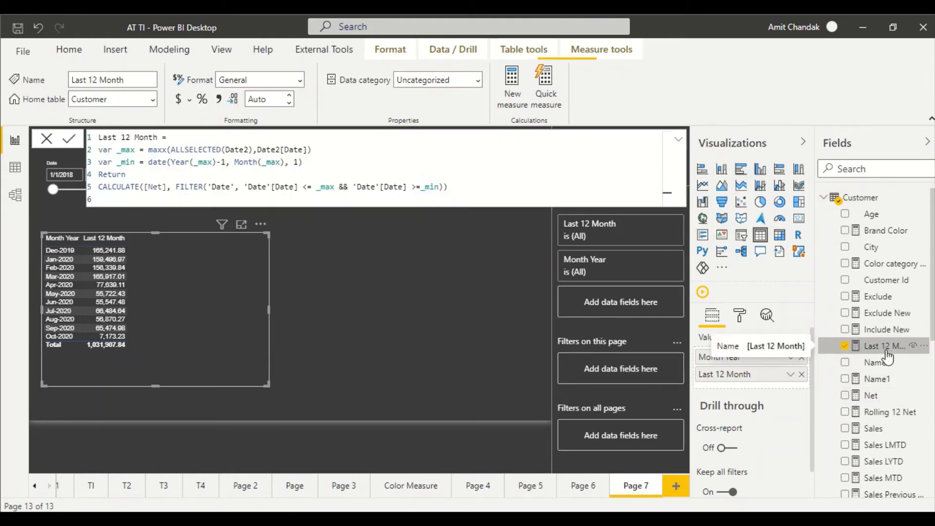
double_click(294, 163)
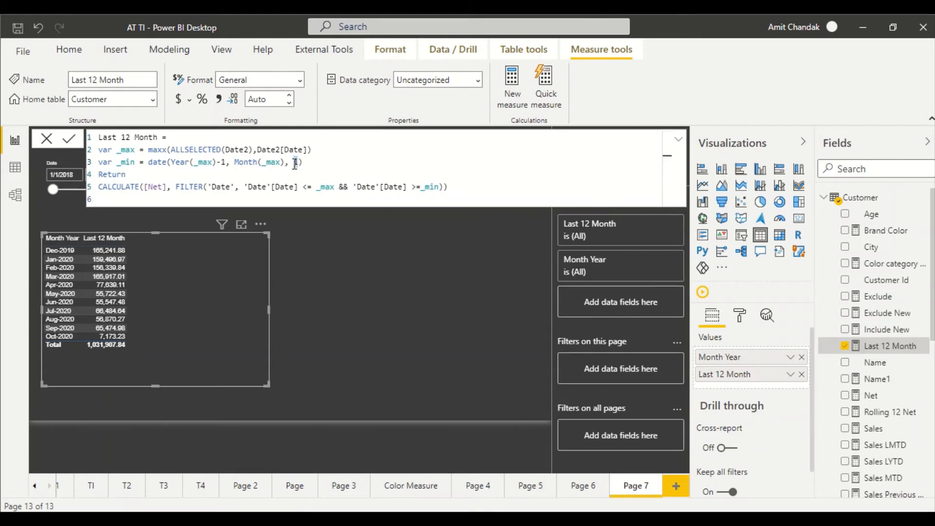
type("da")
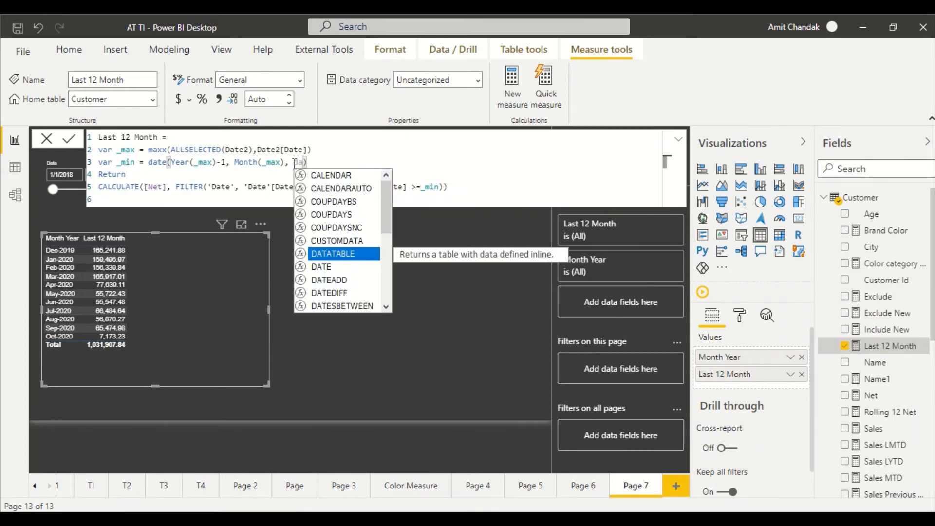
type("y(_max)")
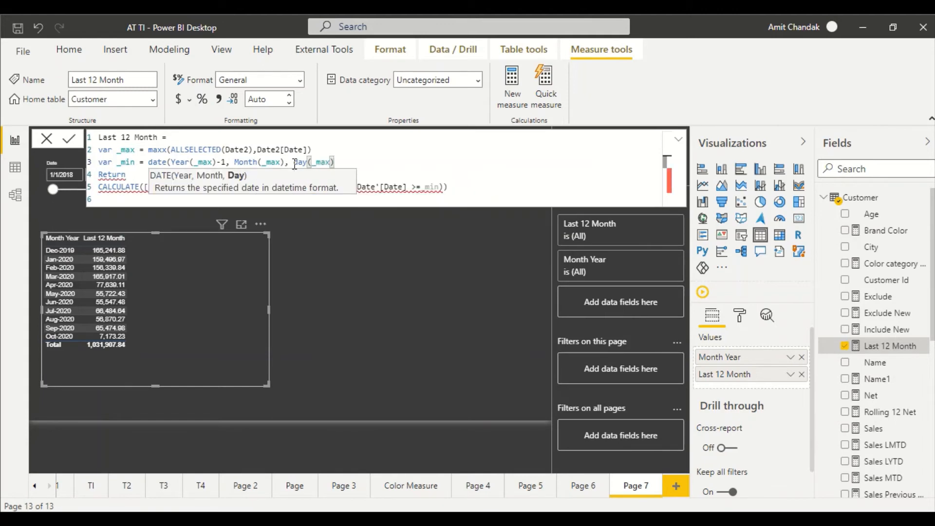
type(")")
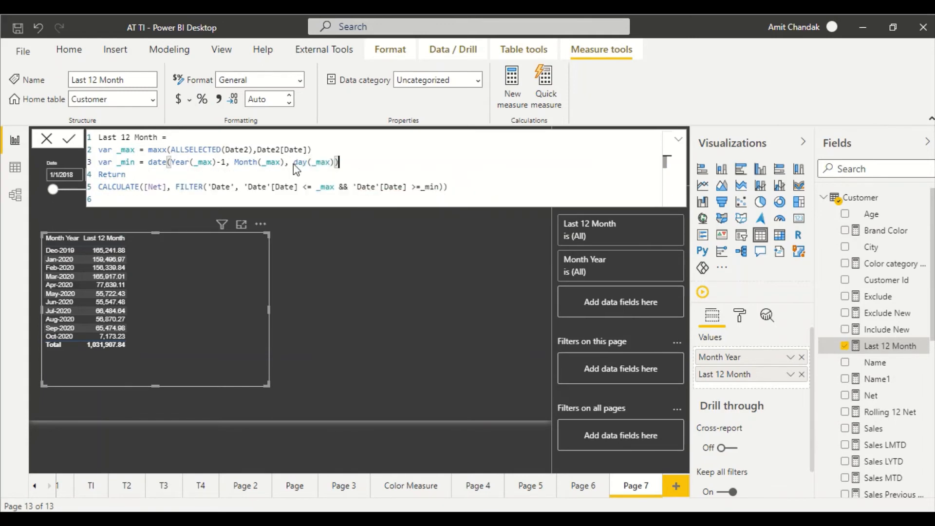
key("Return")
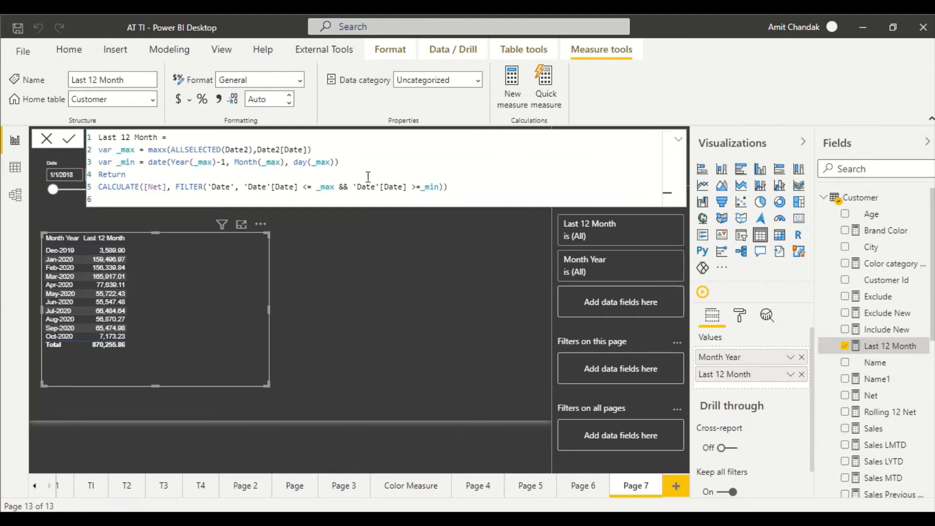
Step: Append +1 to the _min date in the committed Last 12 Month measure and move the table visual slightly lower
left_click(350, 164)
type("+1")
key("Return")
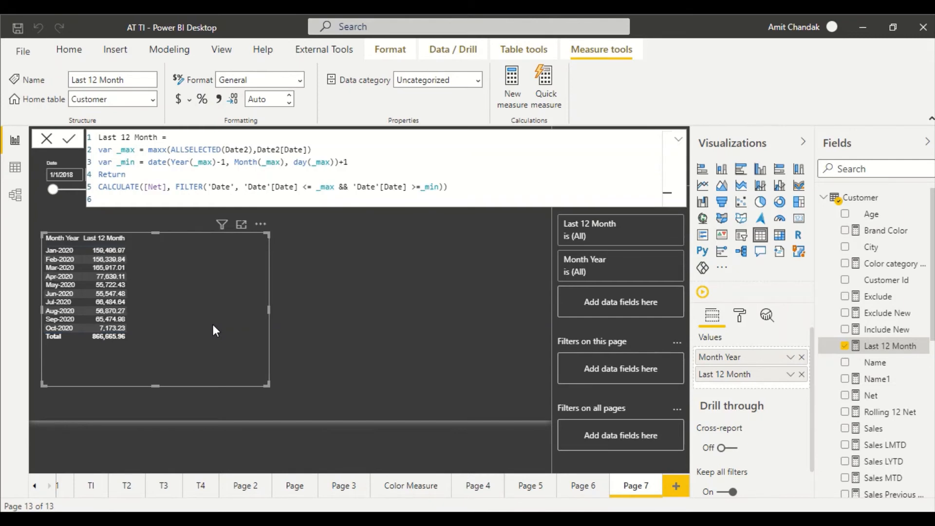
left_click_drag(213, 326, 214, 346)
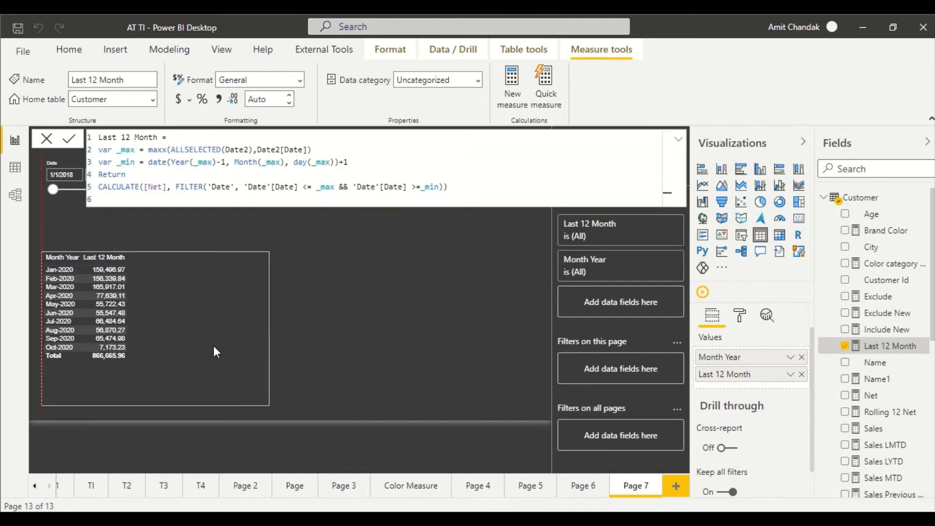
Step: Replace the Date slicer's field with Date from the Date2 table
left_click(69, 179)
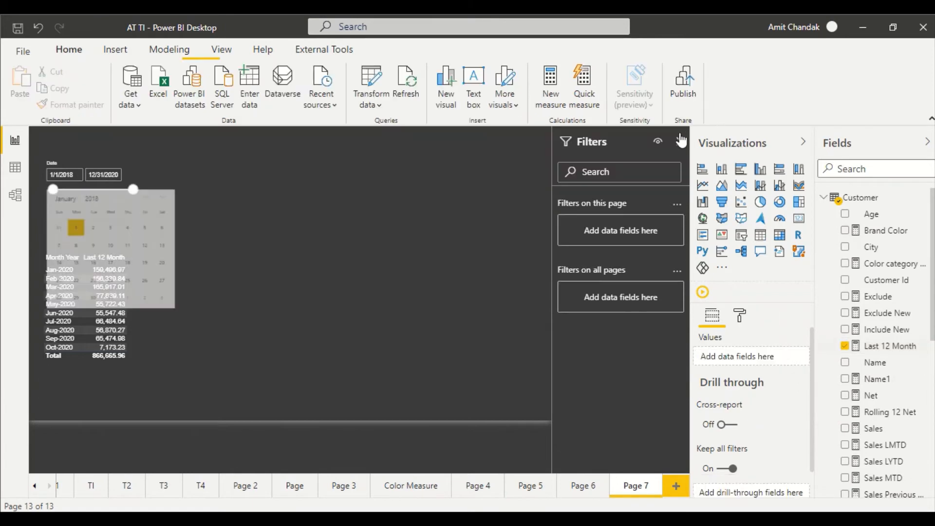
left_click(141, 167)
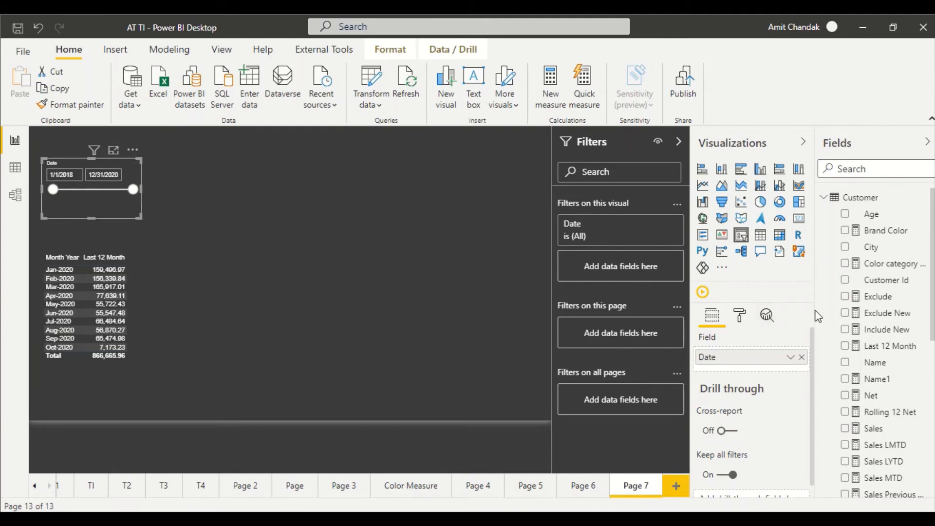
left_click(825, 199)
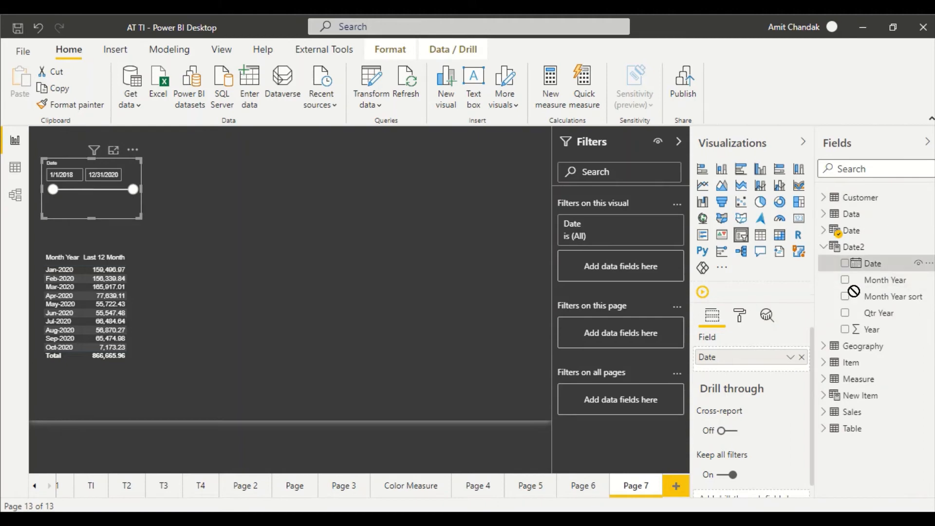
left_click_drag(871, 263, 747, 358)
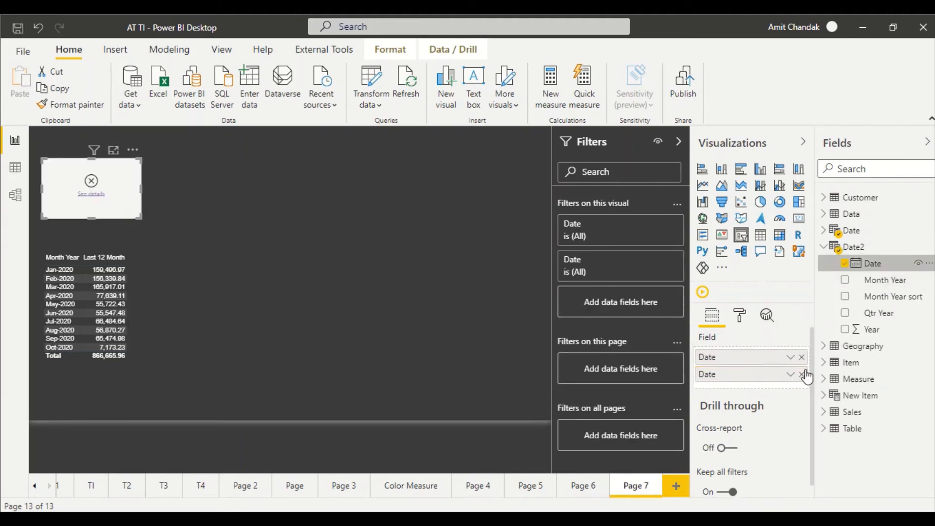
Step: Switch the Date2 slicer to the Relative Date type
left_click(134, 164)
left_click(129, 211)
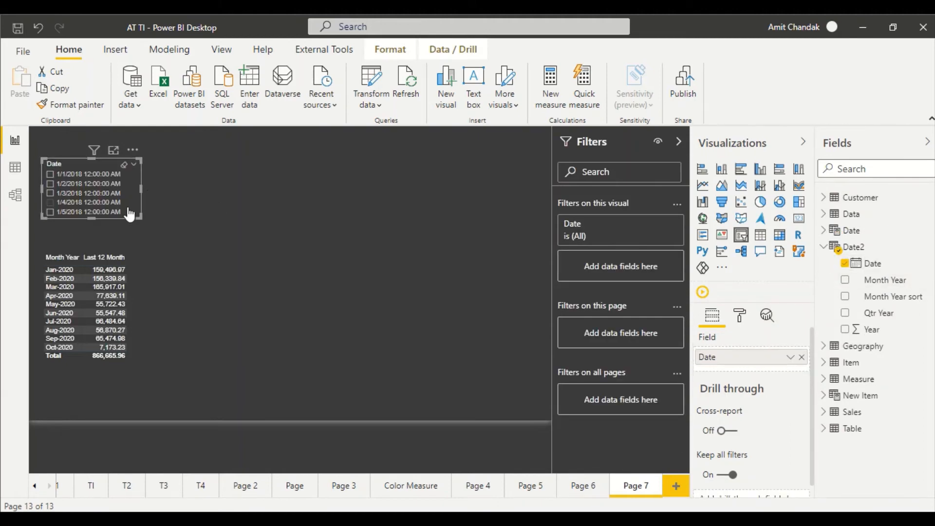
left_click(134, 165)
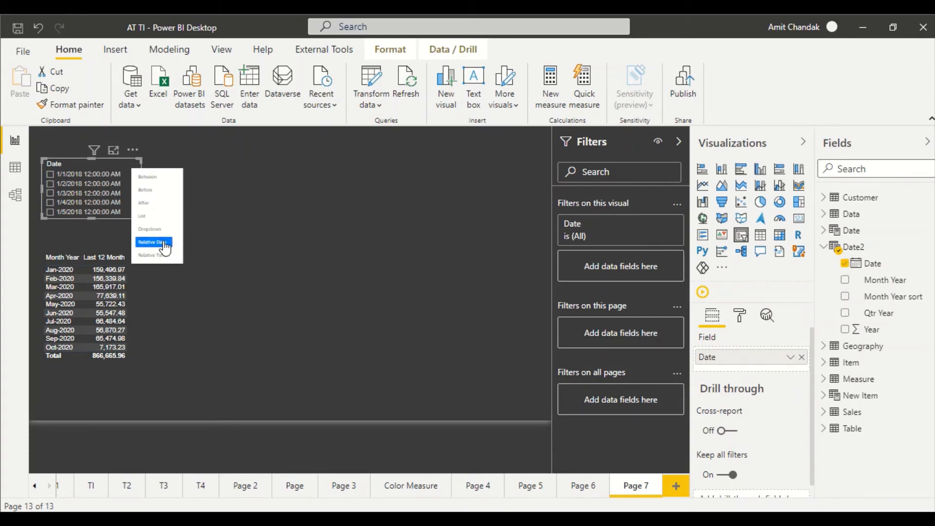
left_click(164, 244)
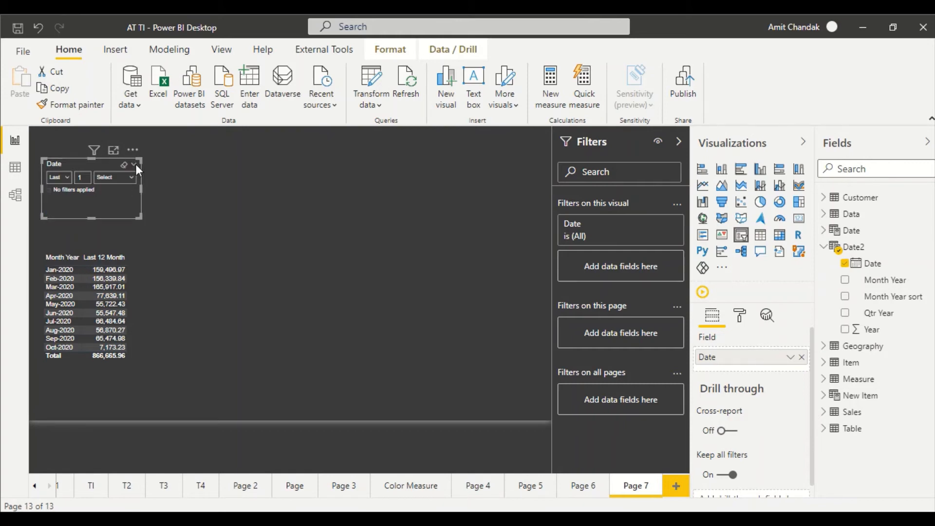
Step: Switch the Date2 slicer to the Between type and set its start date to 7/31/2020
left_click(135, 164)
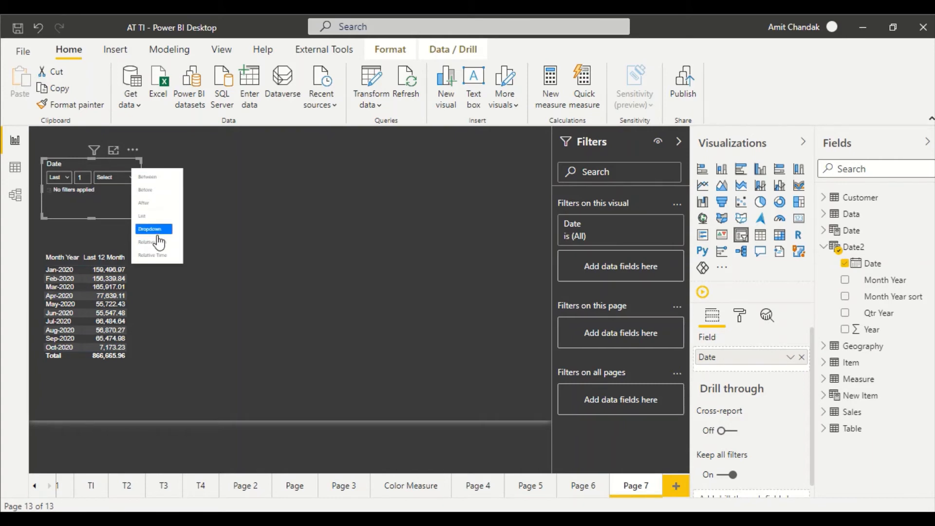
left_click(161, 181)
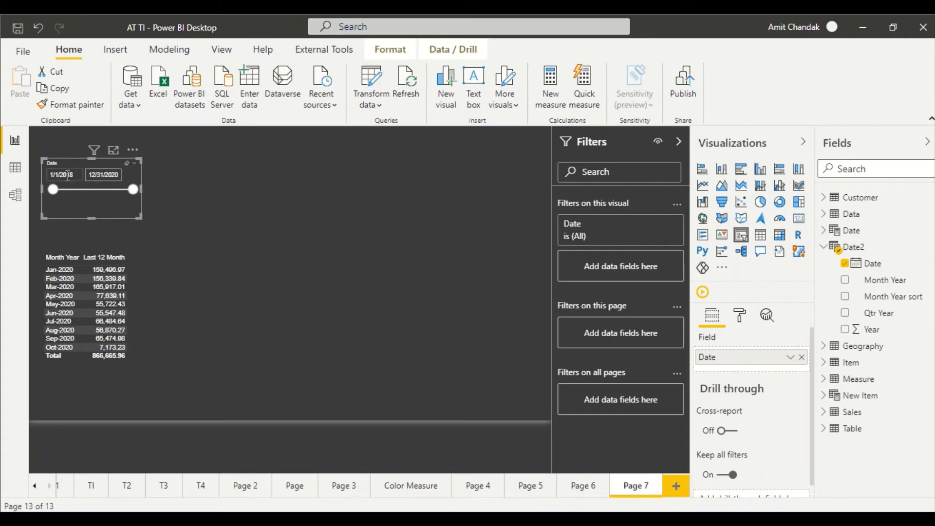
left_click(67, 175)
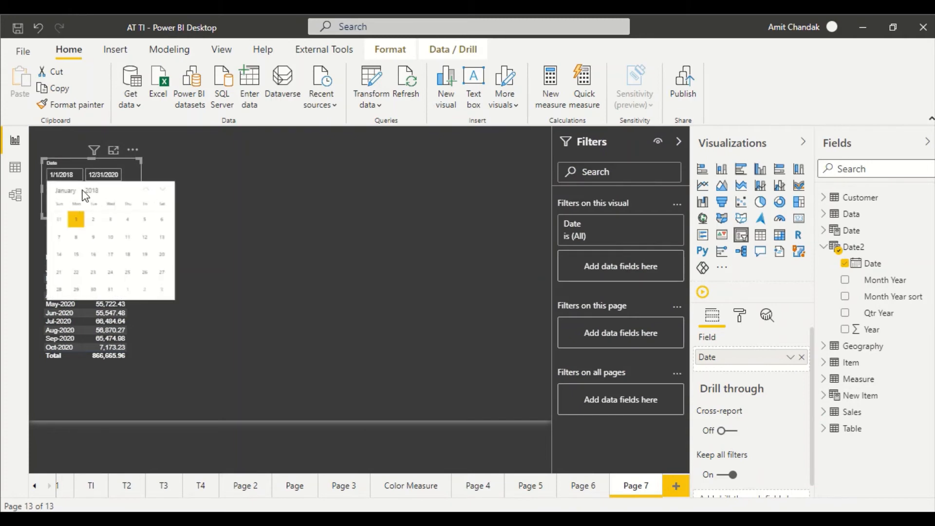
left_click(91, 191)
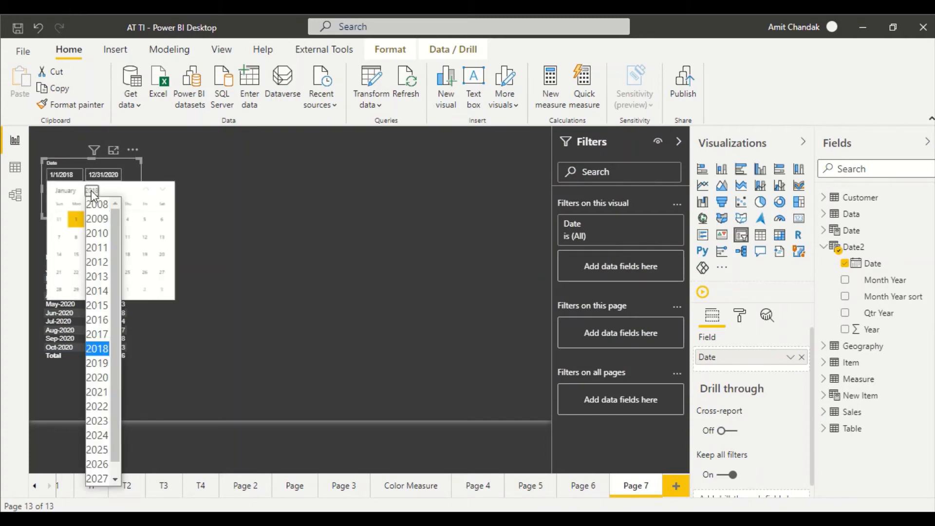
left_click(97, 378)
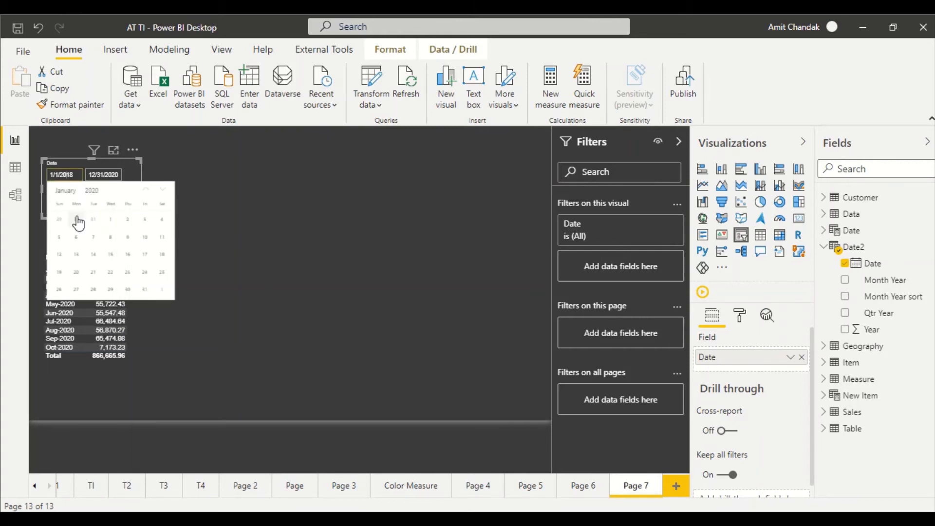
left_click(58, 195)
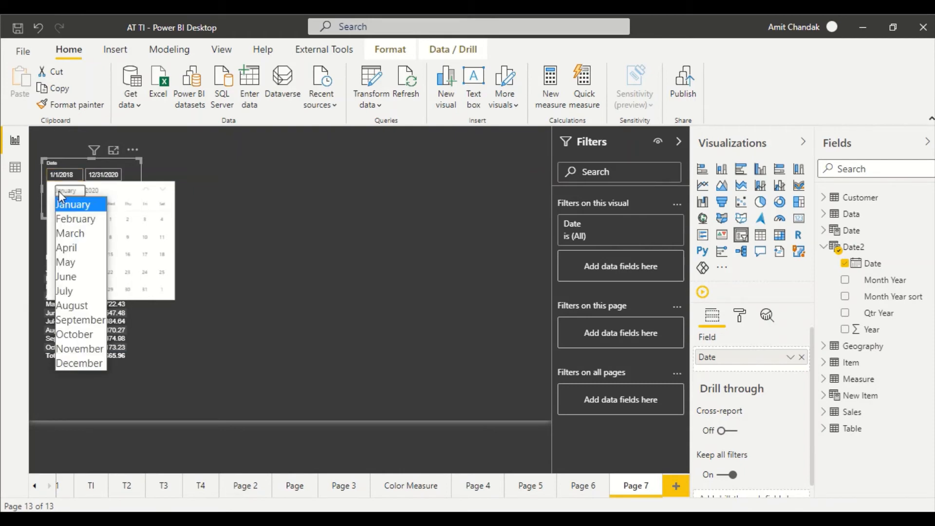
left_click(75, 291)
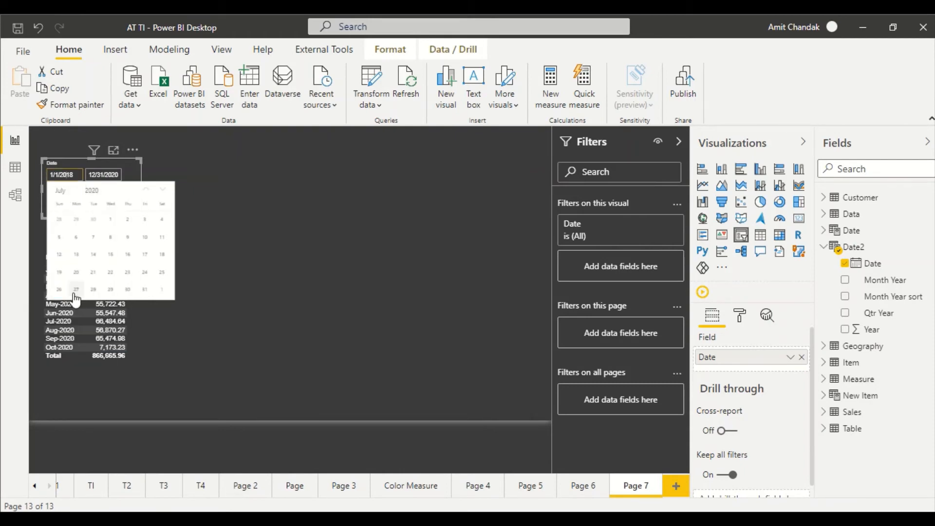
left_click(144, 289)
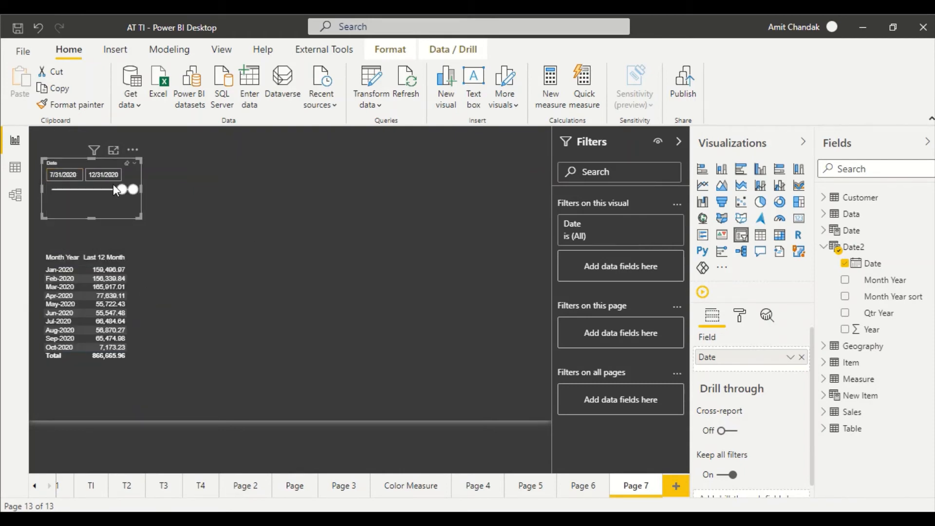
Step: Set the end date of the Date2 slicer to 7/31/2020
left_click(103, 175)
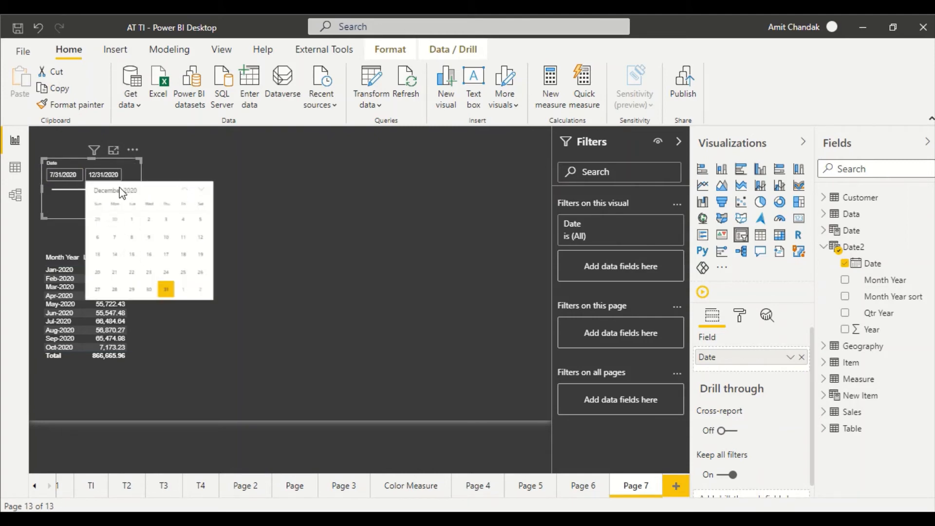
left_click(185, 189)
left_click(184, 189)
left_click(185, 189)
left_click(185, 189)
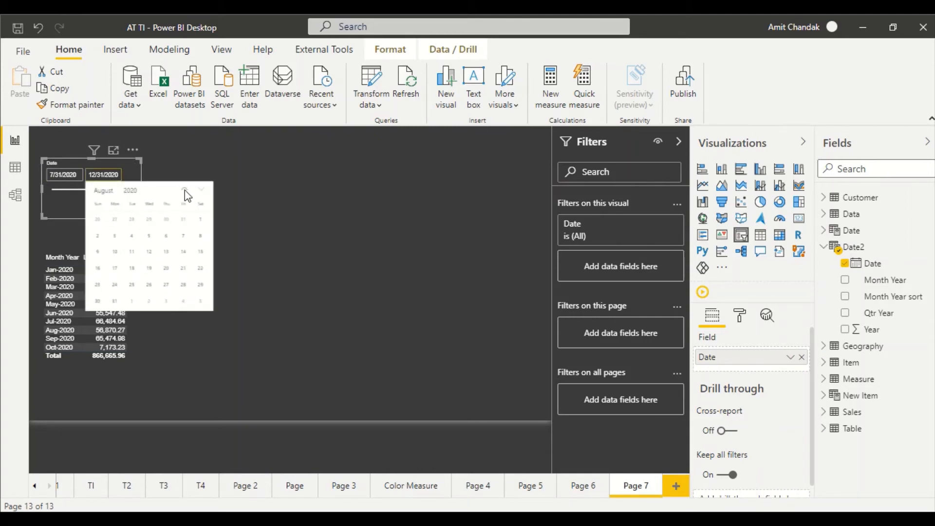
left_click(185, 190)
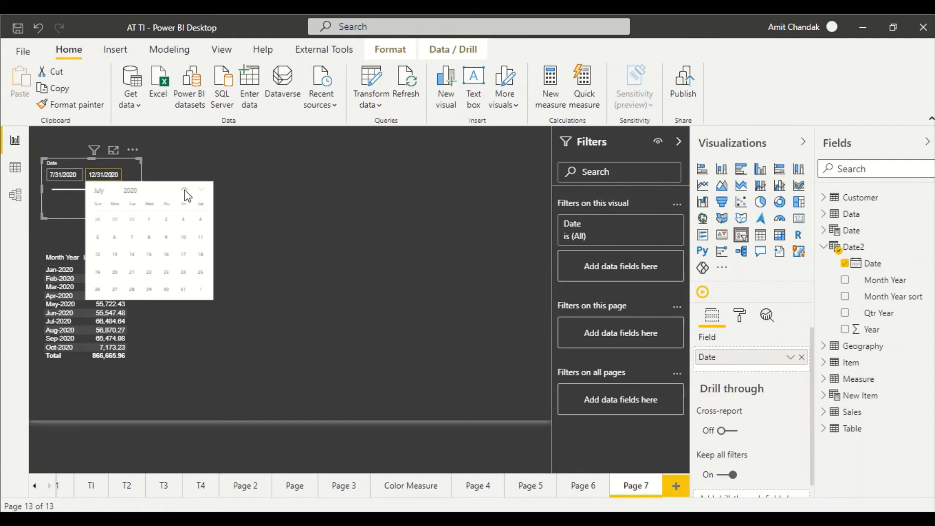
left_click(183, 290)
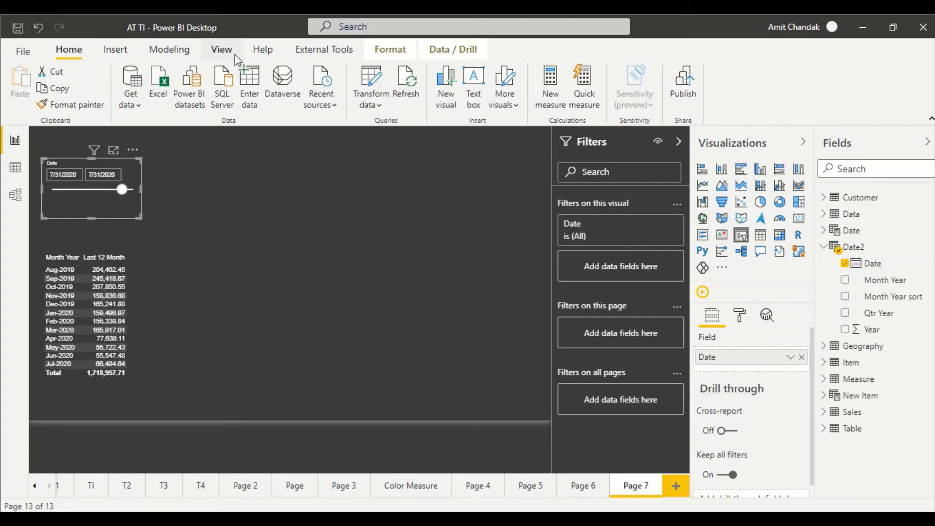
Step: Start a manually entered table with two columns named Time and Value
left_click(123, 53)
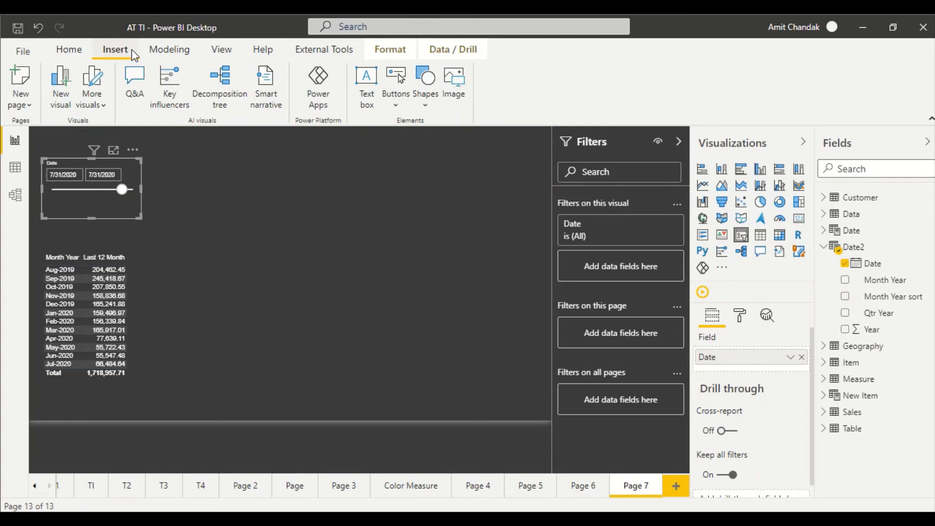
left_click(69, 50)
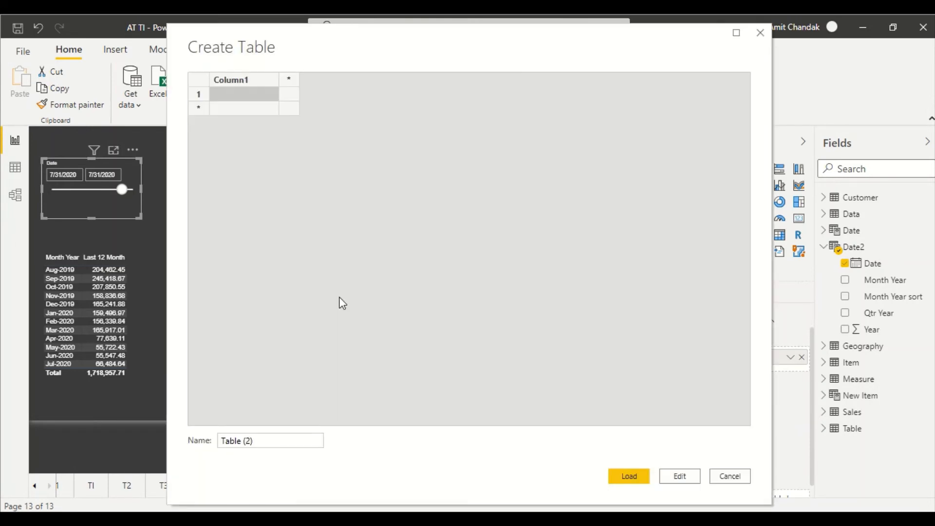
double_click(223, 80)
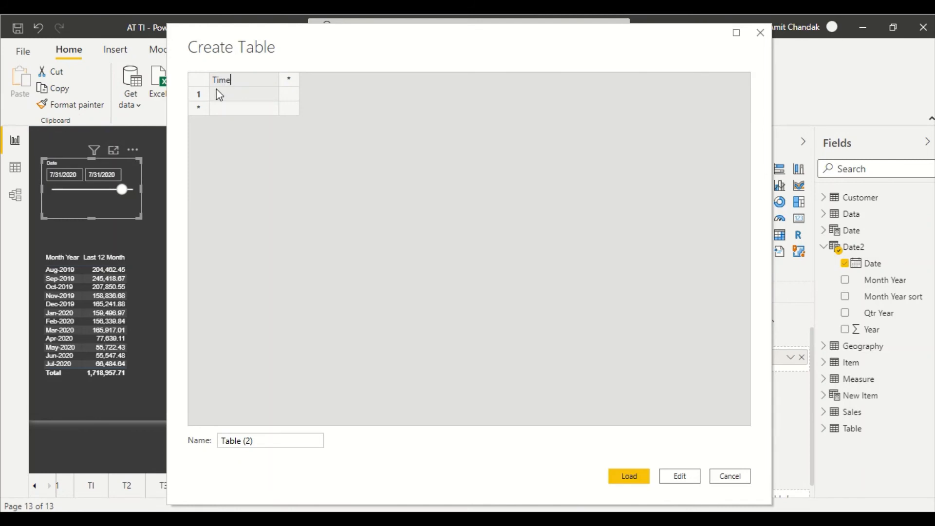
left_click(289, 80)
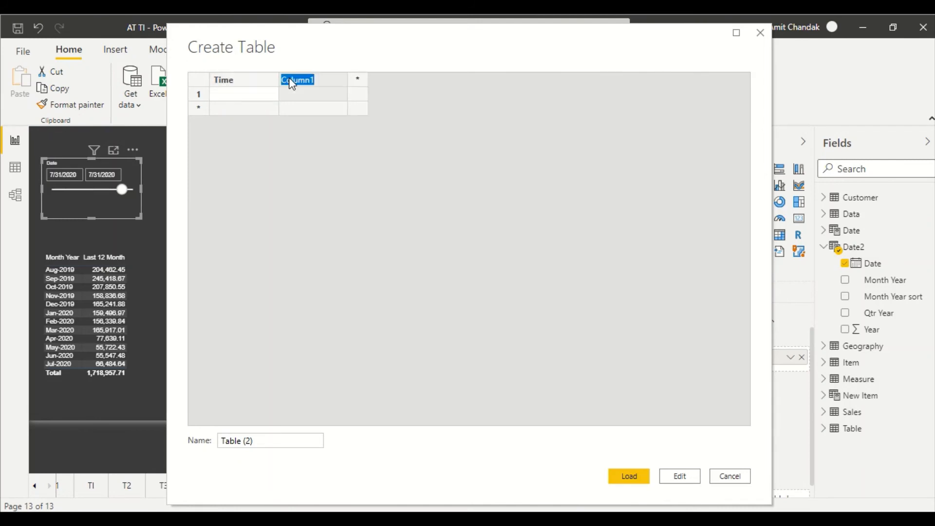
type("Value")
Step: Fill the first row of the new table with Last 12 Month as Time and -12 as Value
left_click(243, 94)
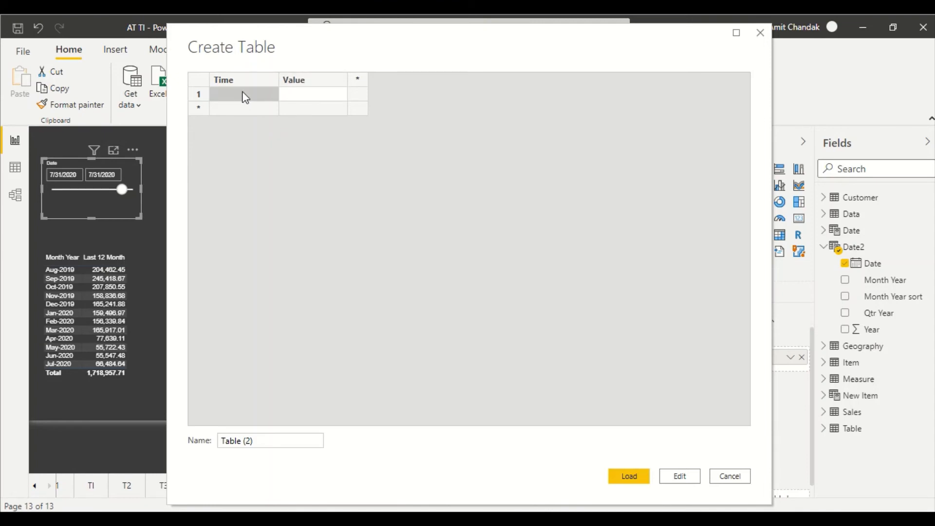
left_click(243, 94)
type("Las")
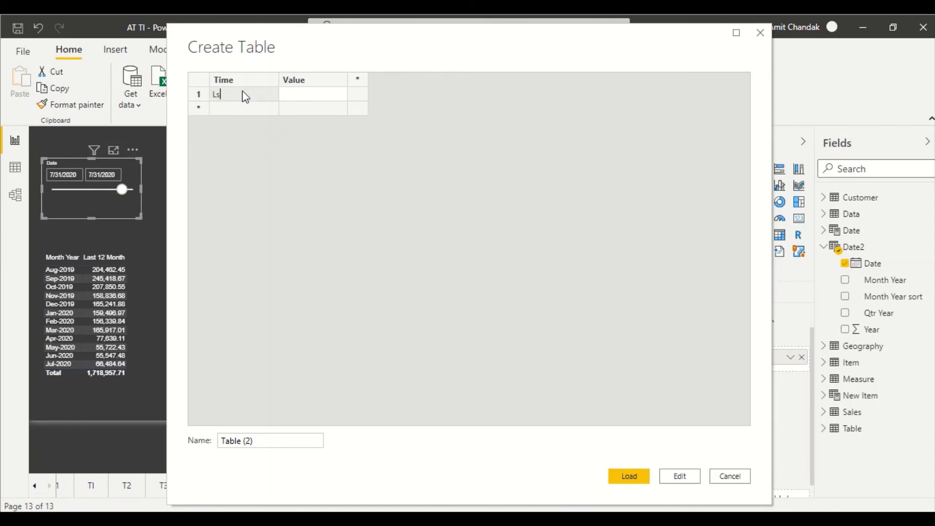
type("t 12 Month")
left_click(302, 92)
left_click(302, 93)
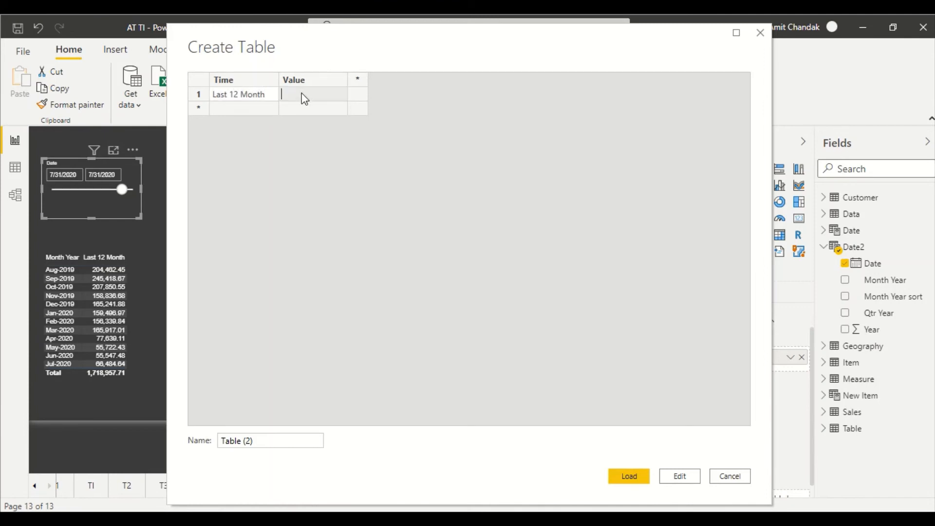
type("12")
left_click(232, 109)
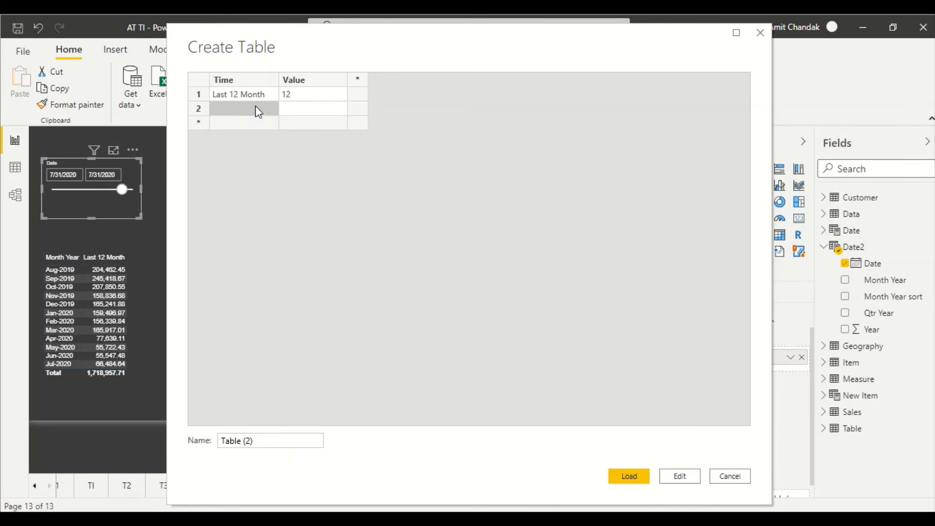
left_click(300, 92)
left_click(300, 93)
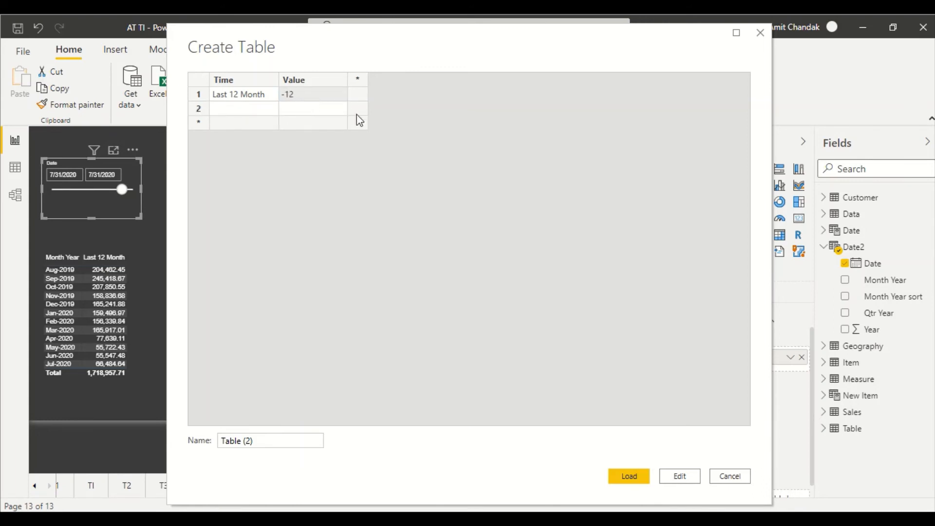
Step: Add a Last 6 Month row with the value -6 and enter Last 3 Months as the third row's Time
left_click(237, 109)
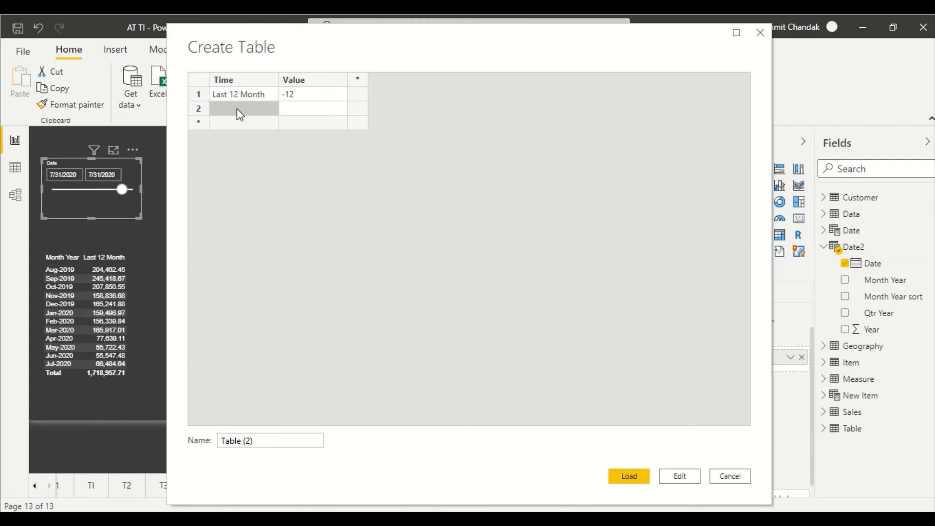
left_click(237, 108)
left_click(290, 107)
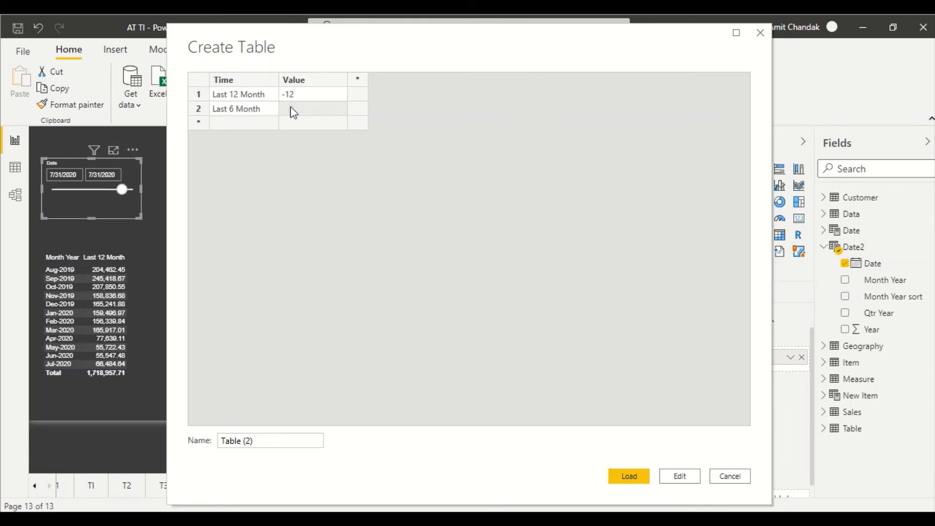
type("-6")
left_click(255, 124)
type("Last 4")
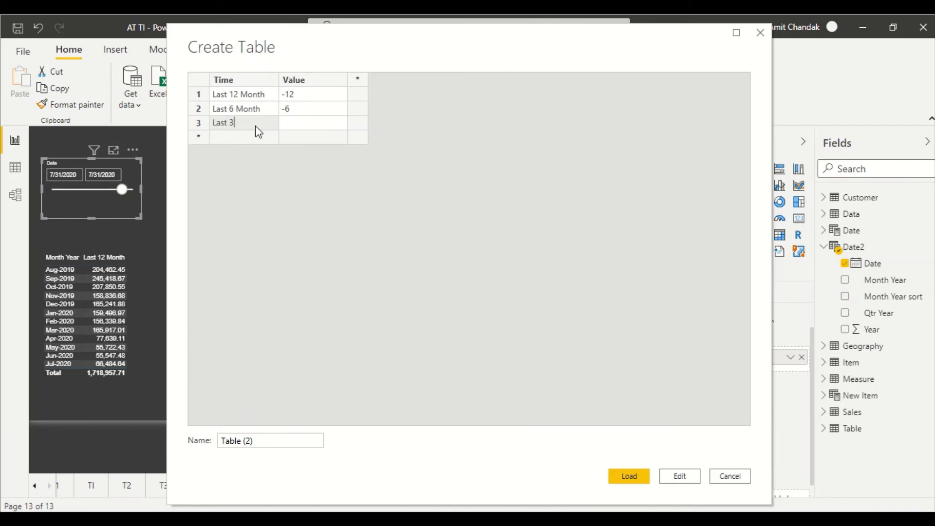
type(" Months")
Step: Correct the Time entries of the first two rows to Last 12 Months and Last 6 Months
left_click(262, 107)
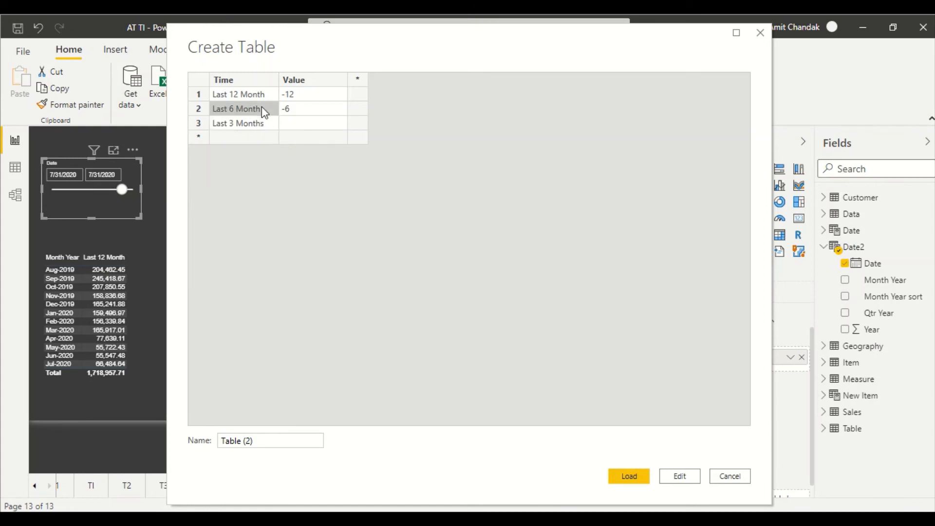
left_click(262, 106)
left_click(262, 108)
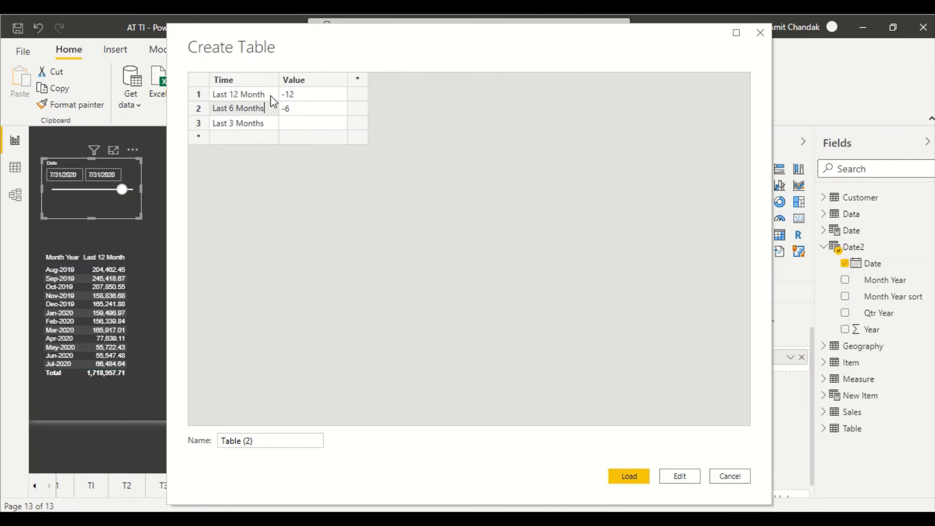
left_click(271, 96)
type("s")
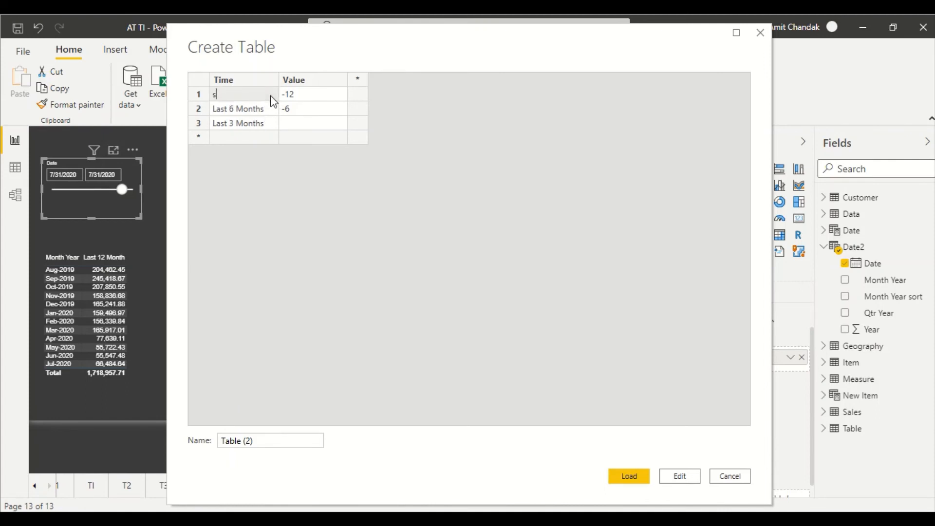
key("ctrl+z")
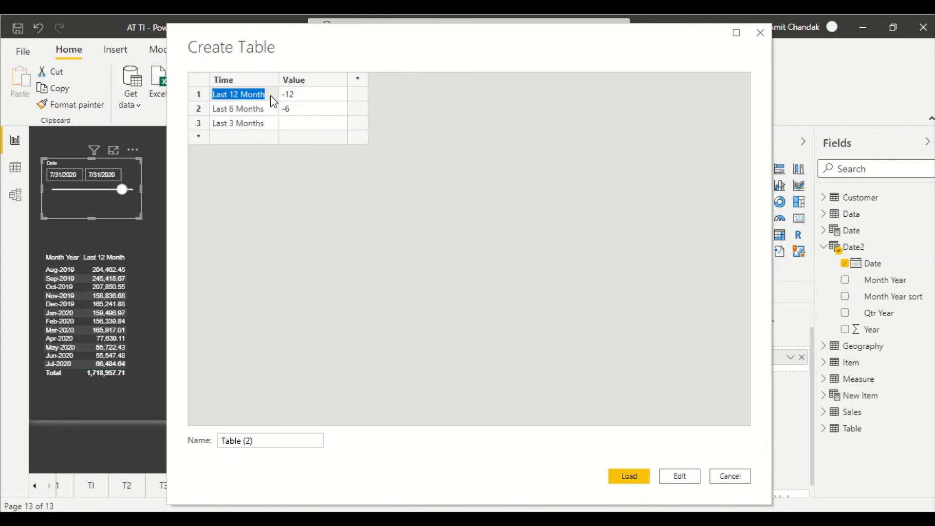
left_click(271, 96)
type("s")
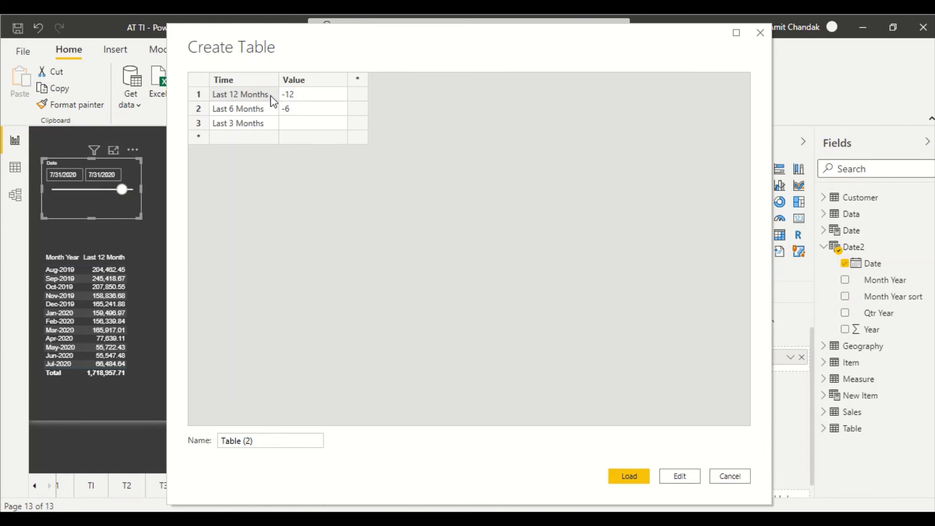
Step: Enter -3 as the Value for the Last 3 Months row
left_click(294, 130)
left_click(297, 131)
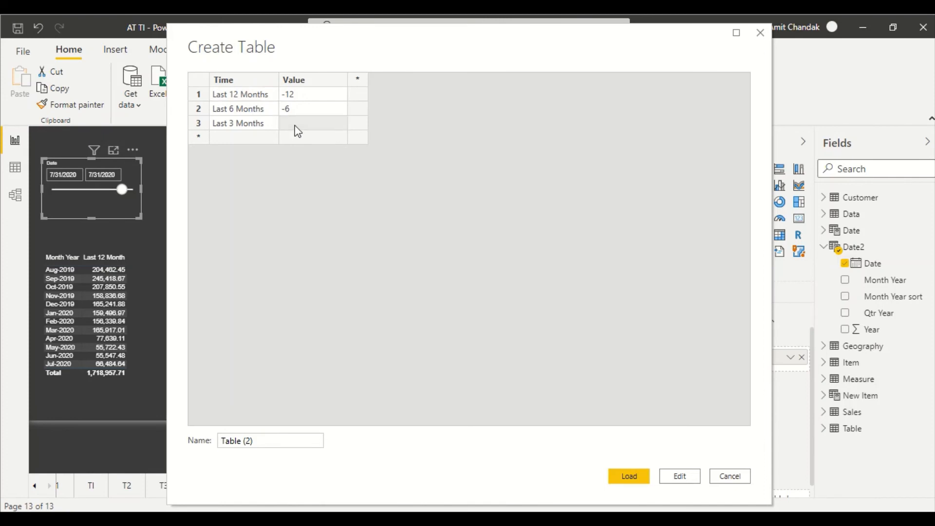
type("-3")
Step: Name the new table Type and load it into the model
left_click_drag(258, 433, 208, 432)
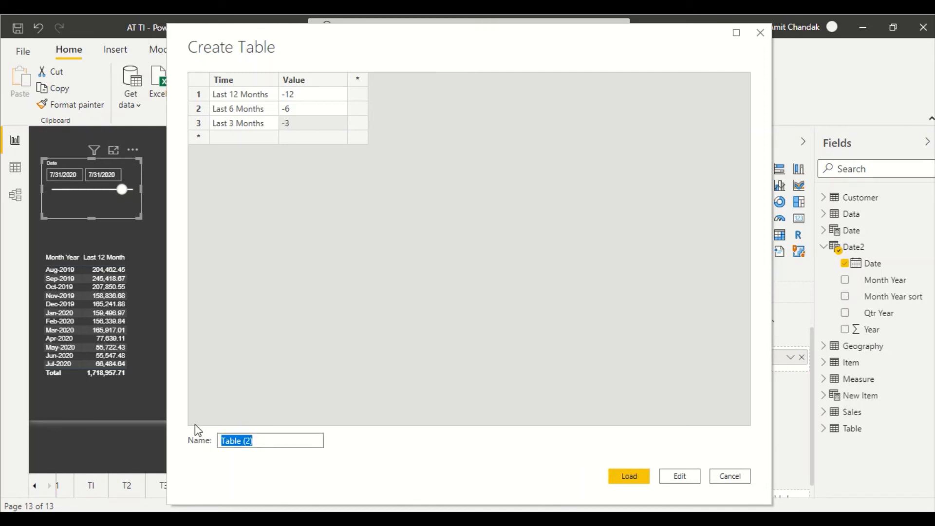
type("Type")
left_click(629, 477)
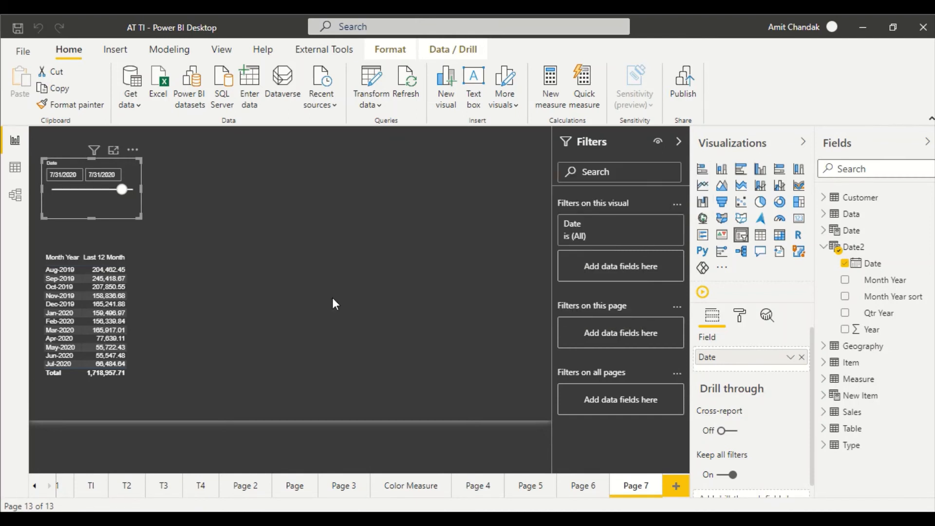
left_click(132, 151)
left_click(92, 210)
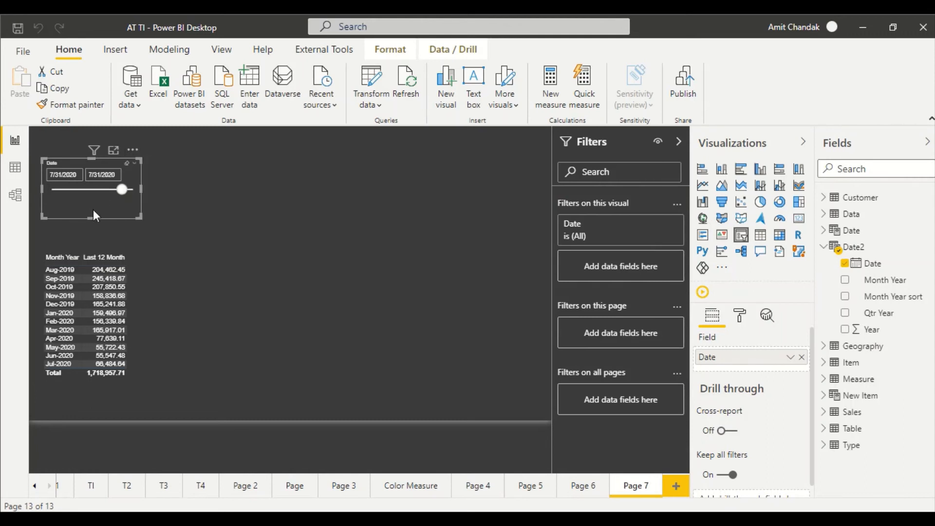
left_click(135, 164)
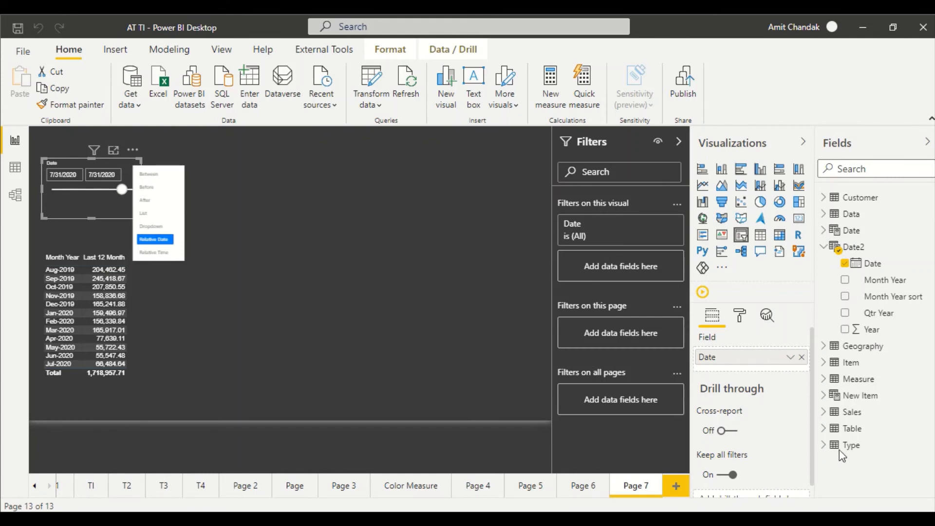
Step: Add a slicer for the Type table's Time field beside the Date slicer
left_click(825, 445)
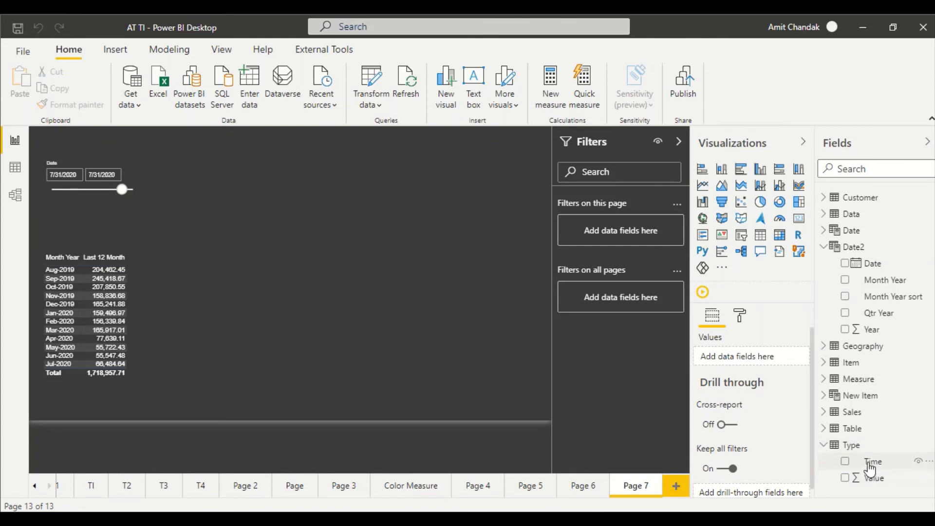
left_click_drag(869, 462, 257, 184)
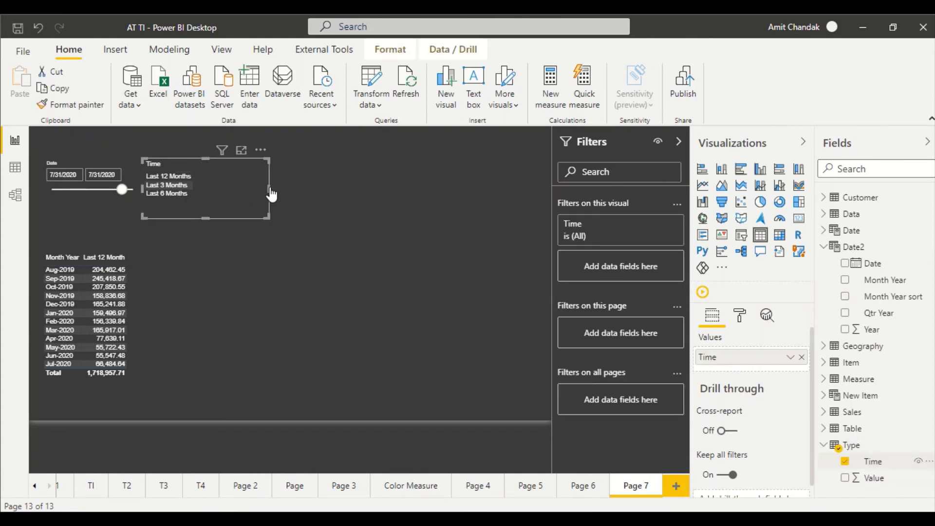
left_click_drag(232, 200, 310, 201)
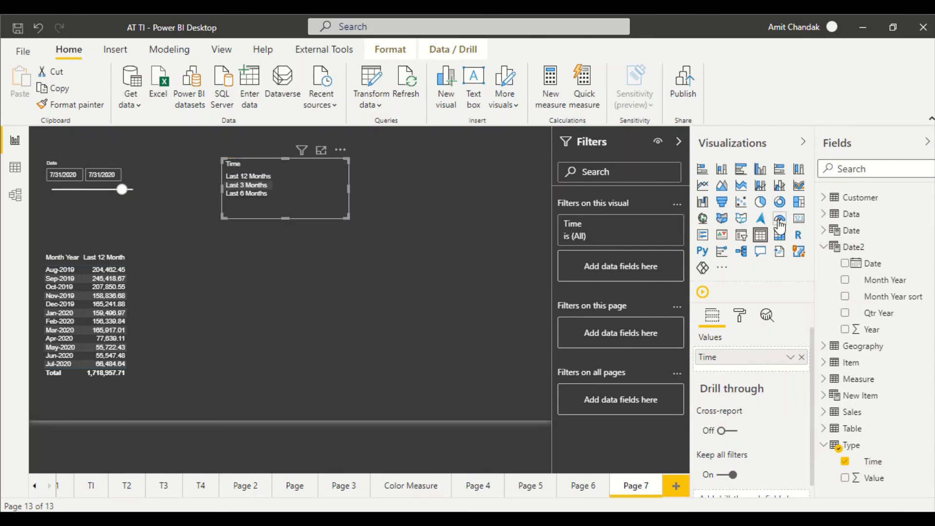
left_click(740, 237)
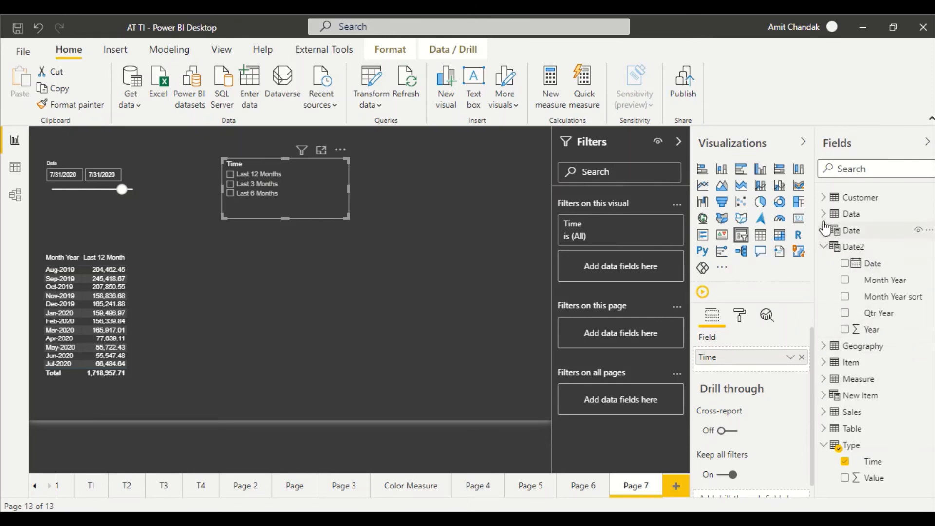
Step: In the Customer table's Last 12 Month measure, start a _type variable below _max using maxx over ALLSELECTED
left_click(824, 197)
scroll(876, 409, "down", 3)
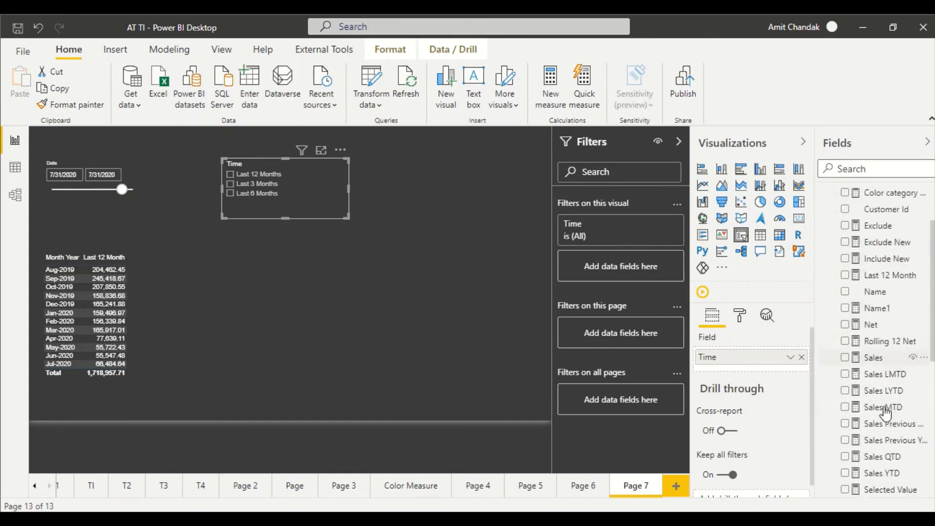
scroll(875, 214, "up", 3)
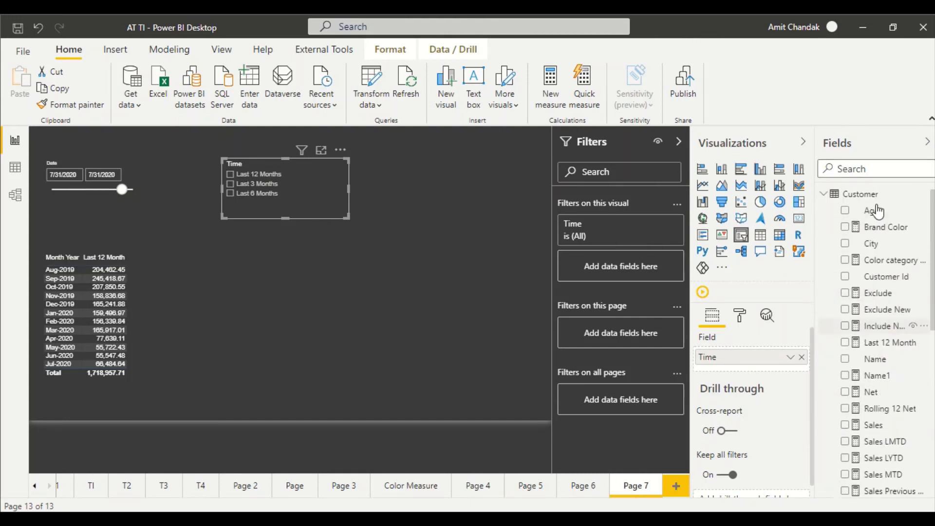
left_click(891, 351)
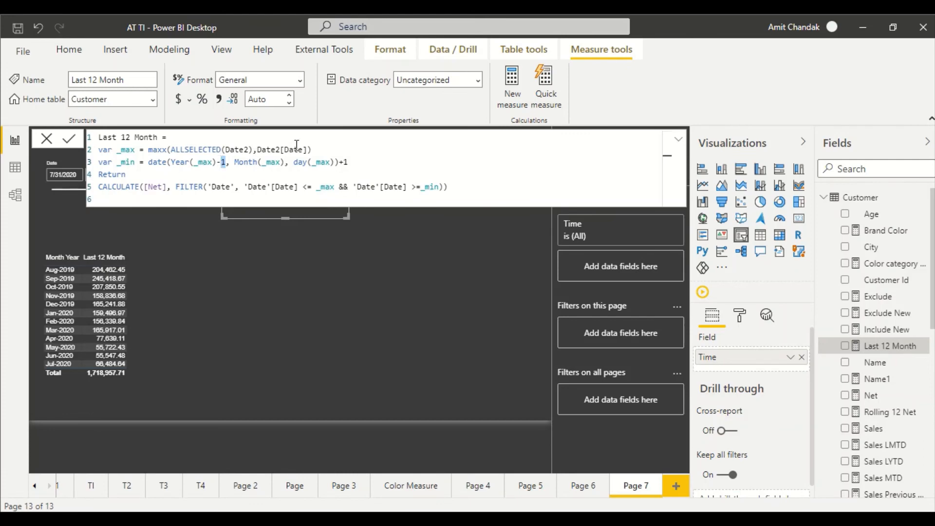
left_click(325, 150)
key("Return")
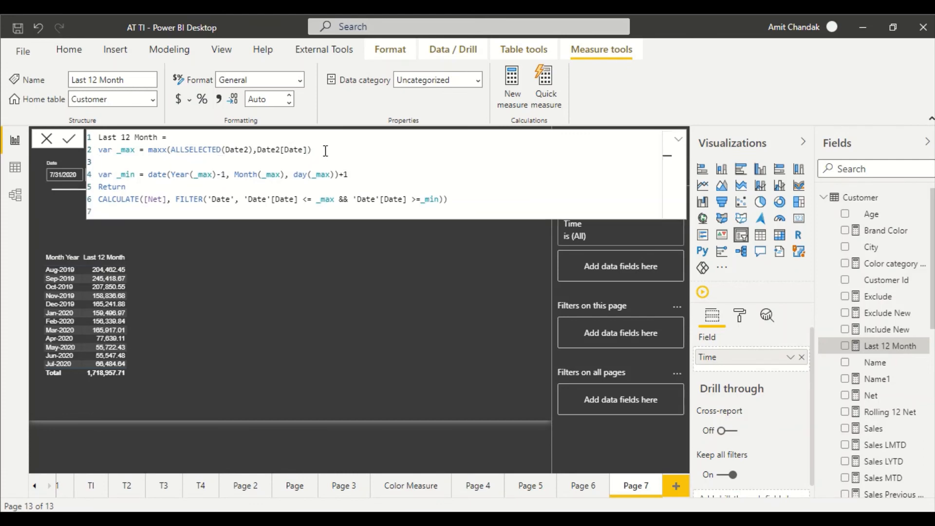
type("var _type = maxx(allse")
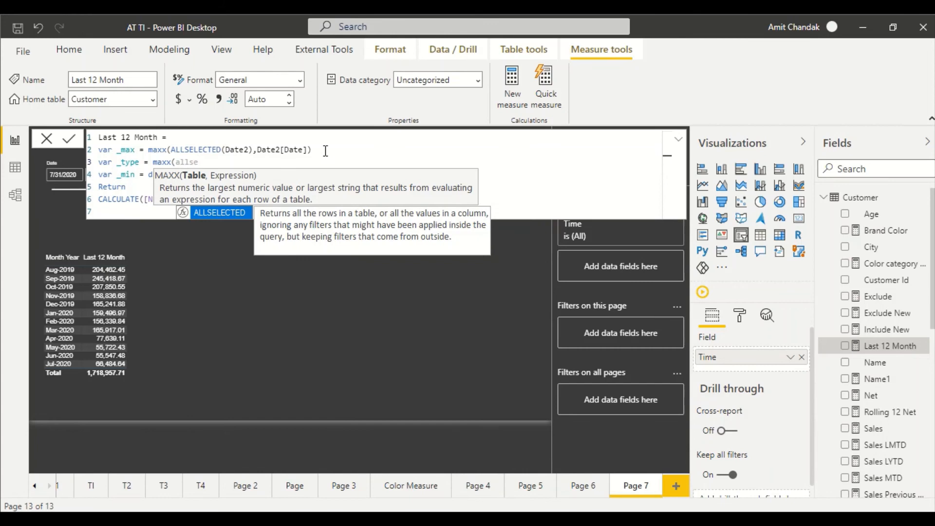
key("Tab")
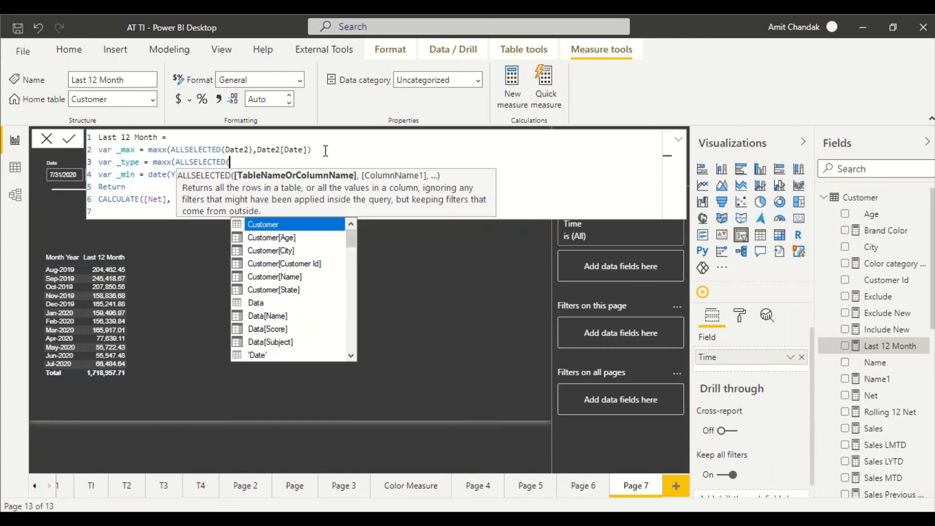
Step: Complete the _type variable as maxx(ALLSELECTED('Type'), 'Type'[Value])
type("T")
key("Tab")
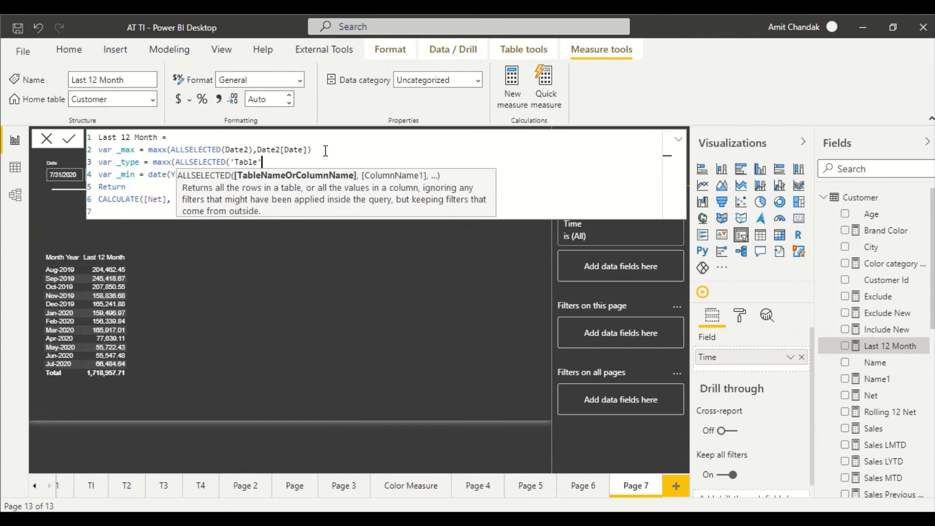
key("BackSpace")
key("BackSpace")
key("BackSpace")
key("BackSpace")
key("BackSpace")
type("y")
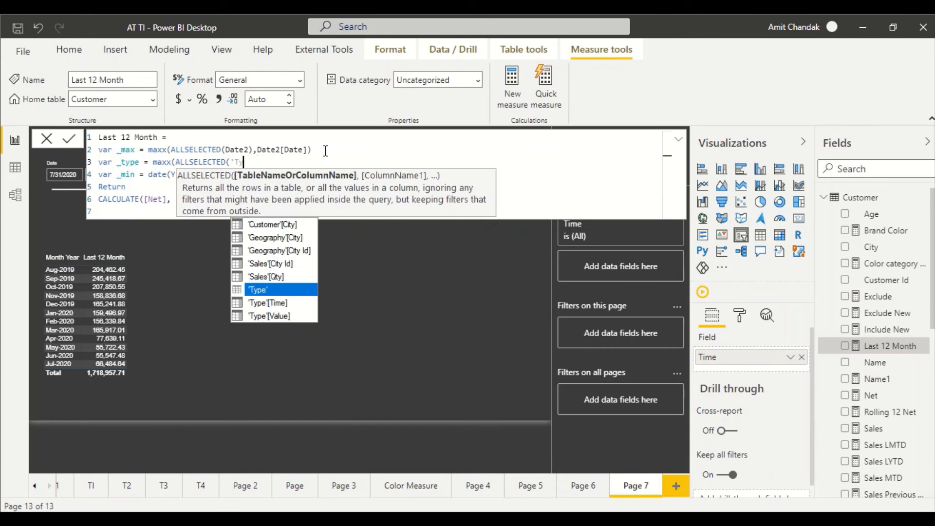
key("Tab")
type("),")
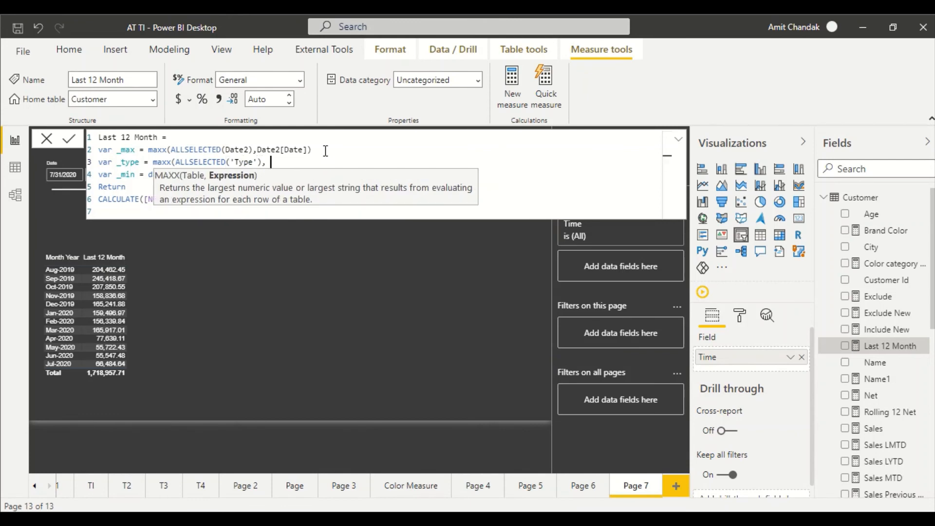
type("Ty")
key("Down")
key("Down")
key("Tab")
type(")")
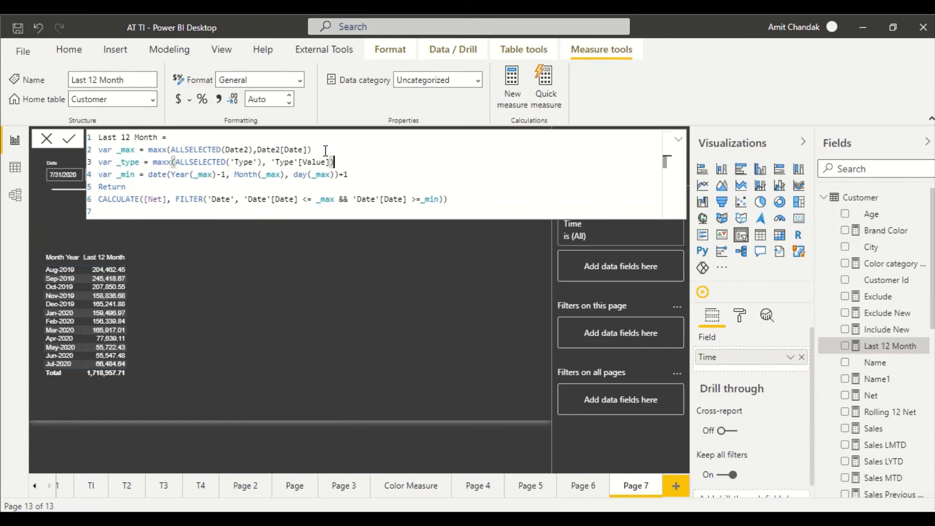
Step: Replace the -1 after Year(_max) in the _min variable with +_type
left_click(231, 176)
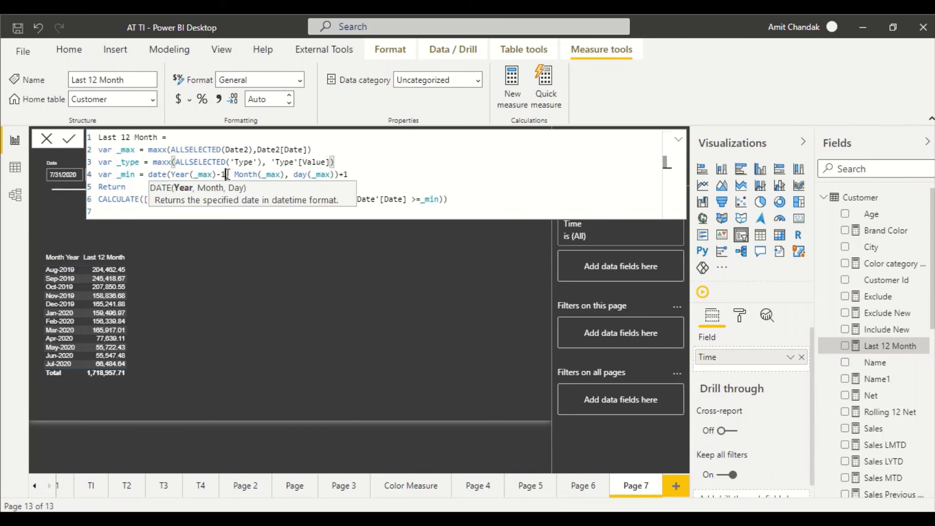
key("BackSpace")
key("BackSpace")
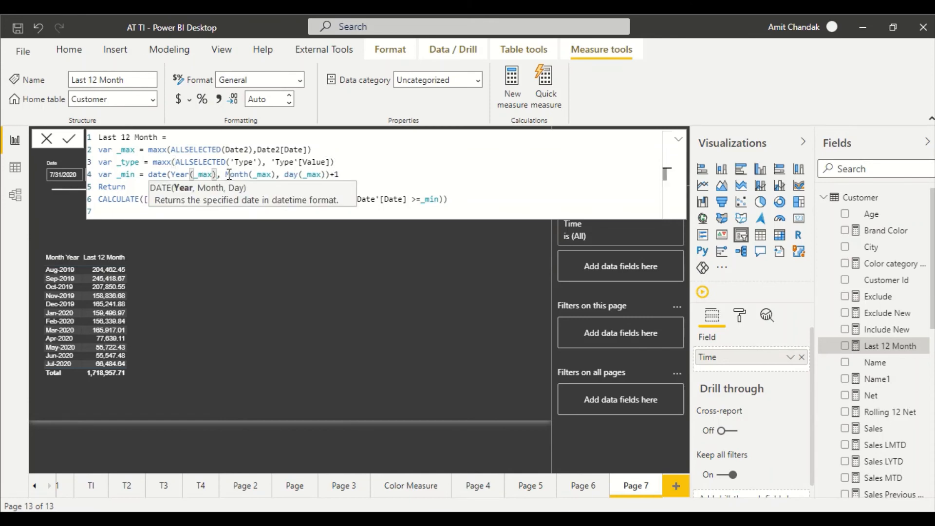
type("+")
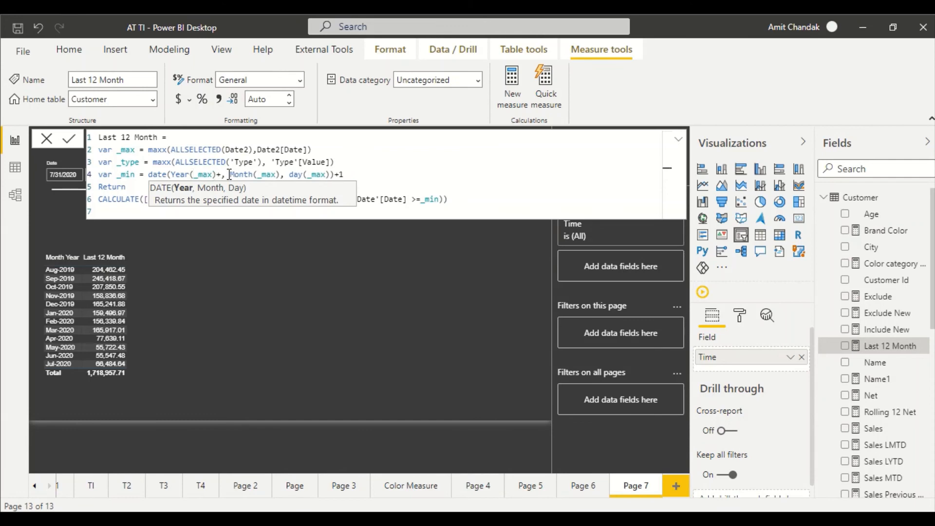
type("_type")
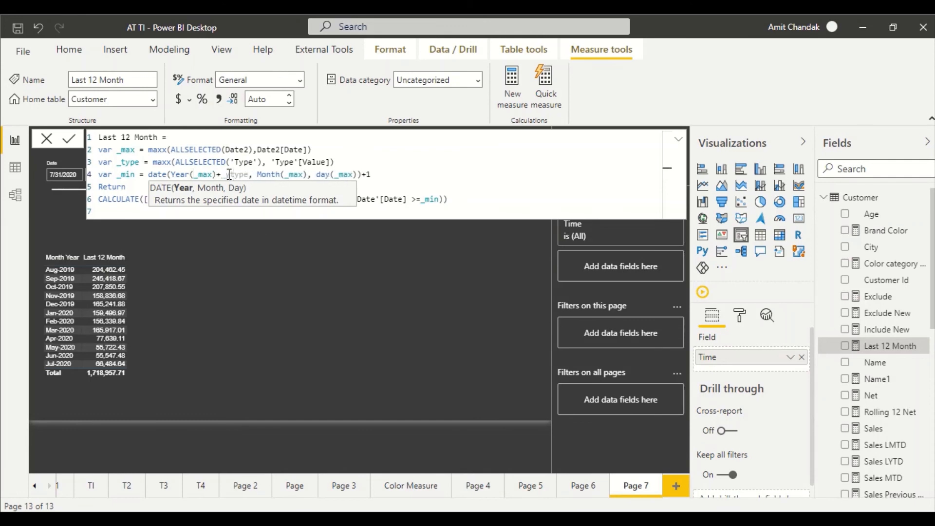
Step: Re-enter the _type reference after Year(_max) as the suggested variable and commit the measure
key("Left")
key("Left")
key("Left")
key("Left")
key("BackSpace")
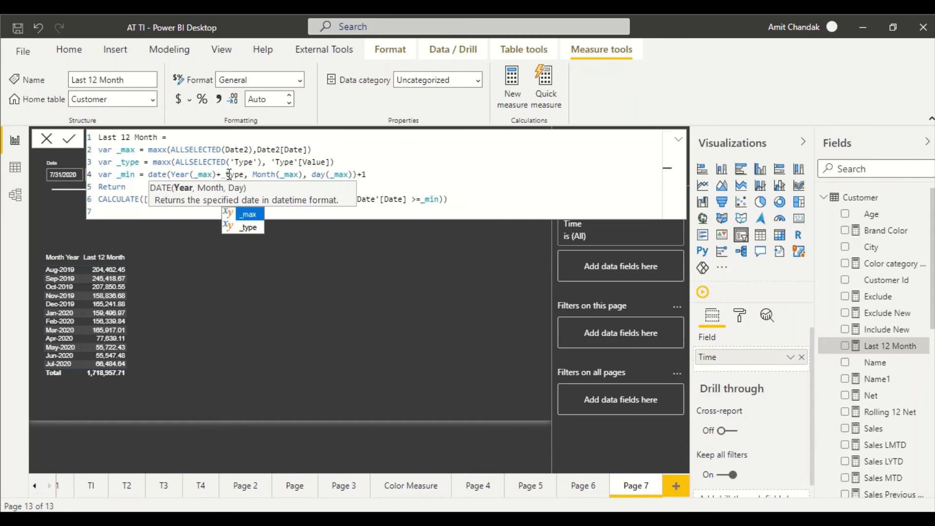
left_click(252, 227)
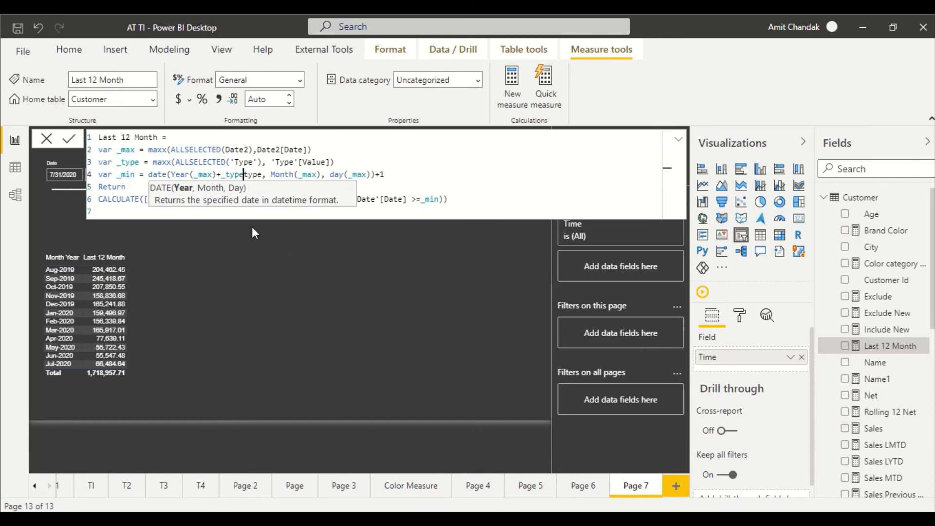
key("Delete")
key("Delete")
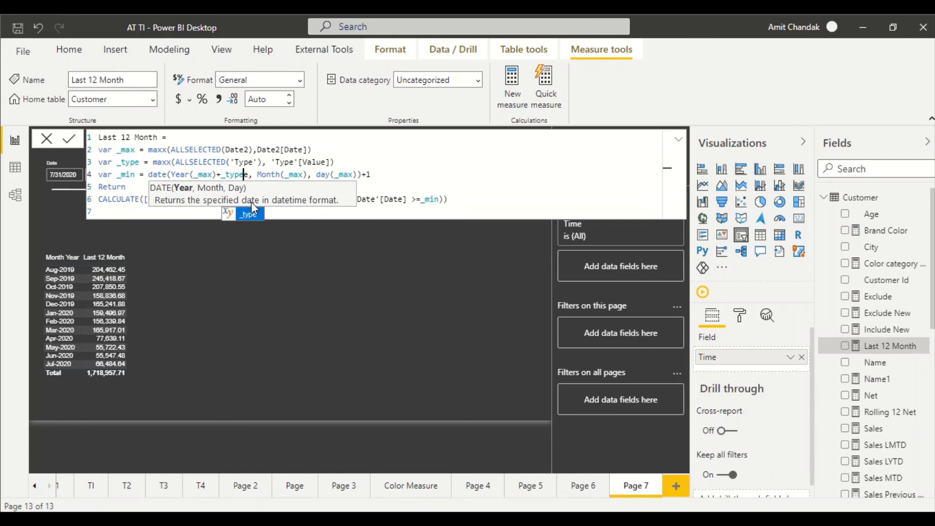
left_click(406, 173)
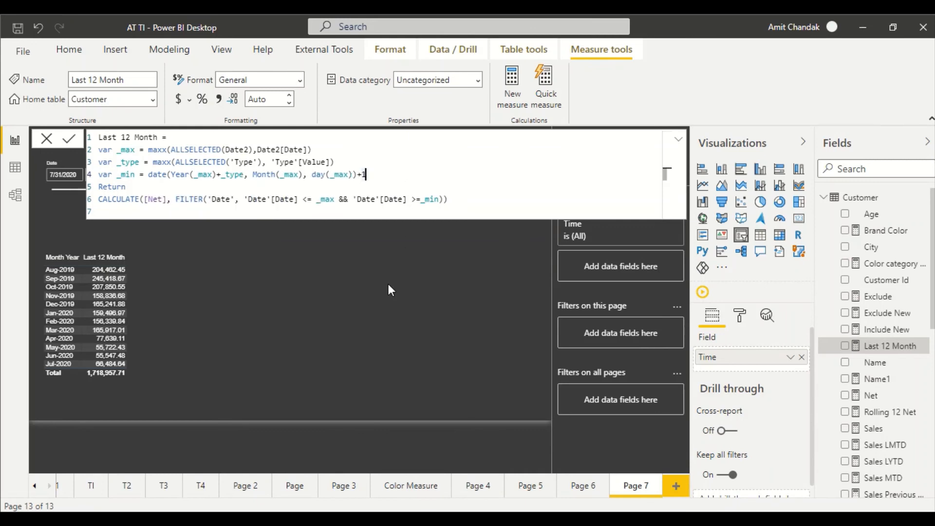
key("Return")
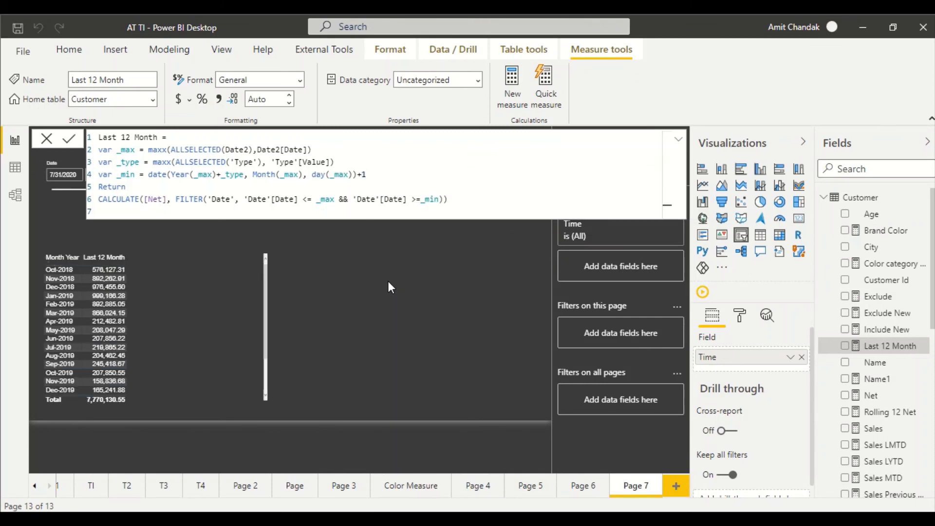
Step: Leave the formula and test the Time slicer with Last 6 Months and Last 3 Months, checking the months listed in the table
left_click(679, 143)
left_click(679, 142)
left_click(679, 142)
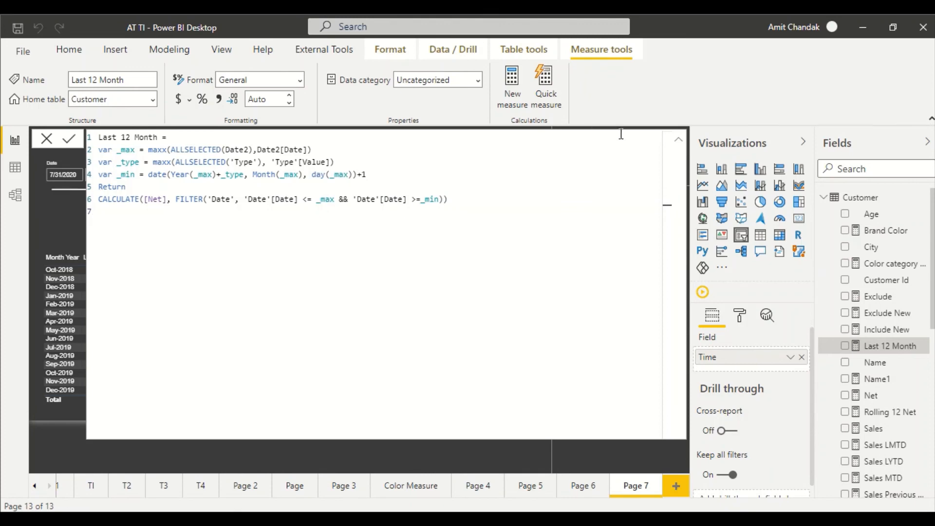
left_click(774, 276)
left_click(232, 190)
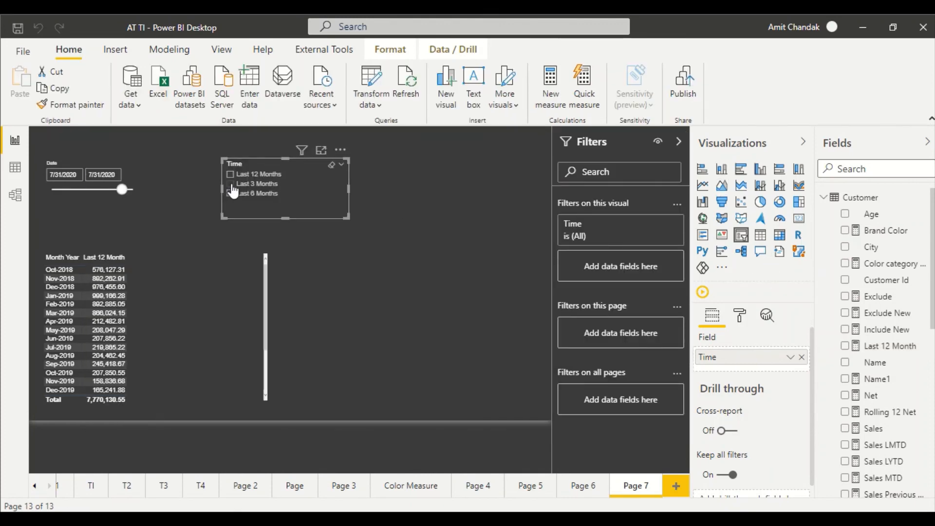
left_click(231, 184)
left_click(230, 184)
left_click(231, 184)
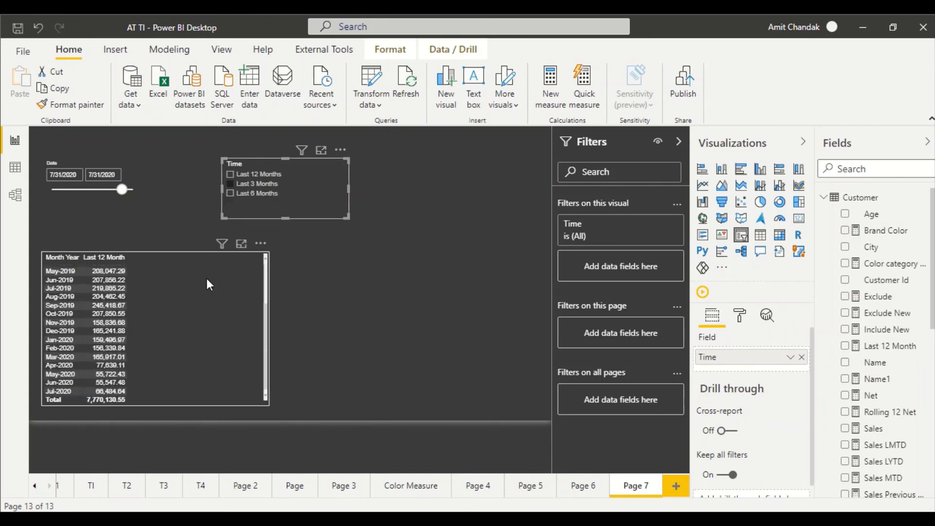
scroll(208, 280, "down", 2)
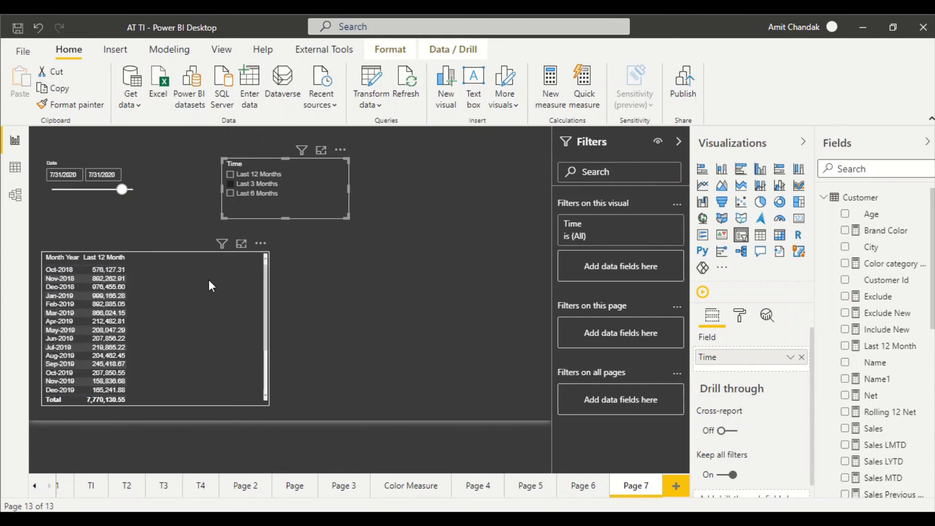
scroll(209, 280, "up", 2)
Step: In the Last 12 Month measure, move +_type from Year(_max) to Month(_max) in the _min variable and commit it
scroll(896, 424, "down", 5)
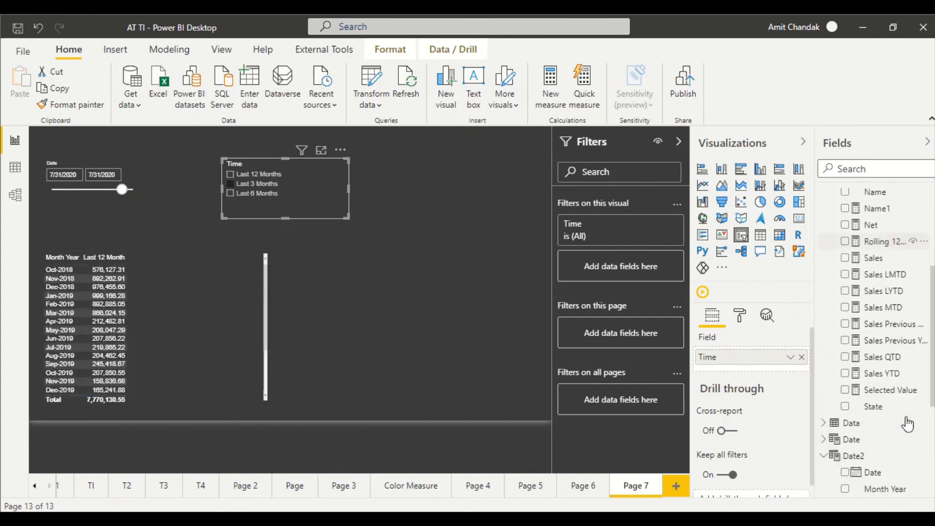
scroll(875, 353, "up", 5)
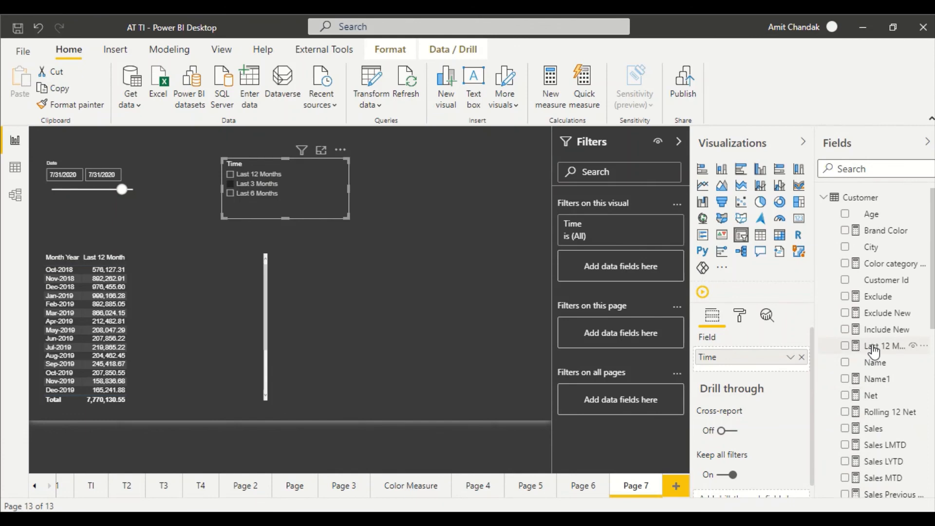
left_click(874, 347)
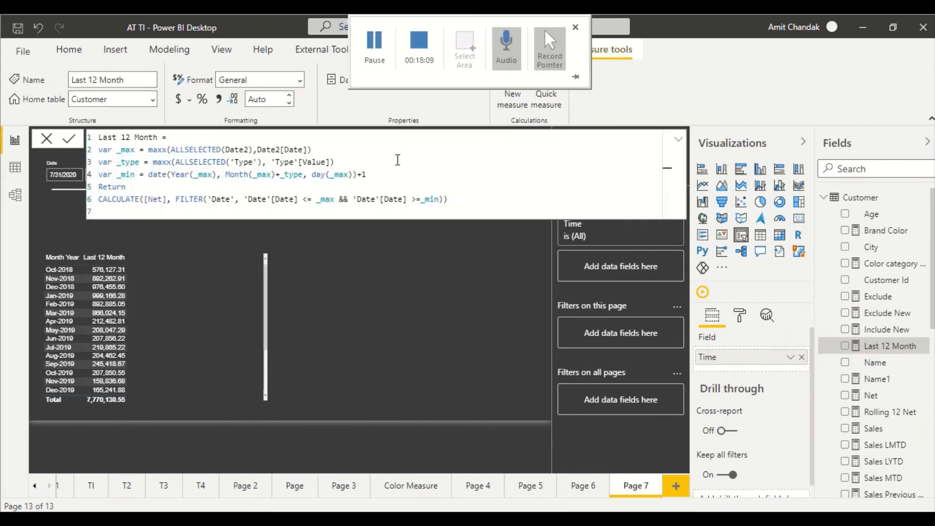
left_click(396, 156)
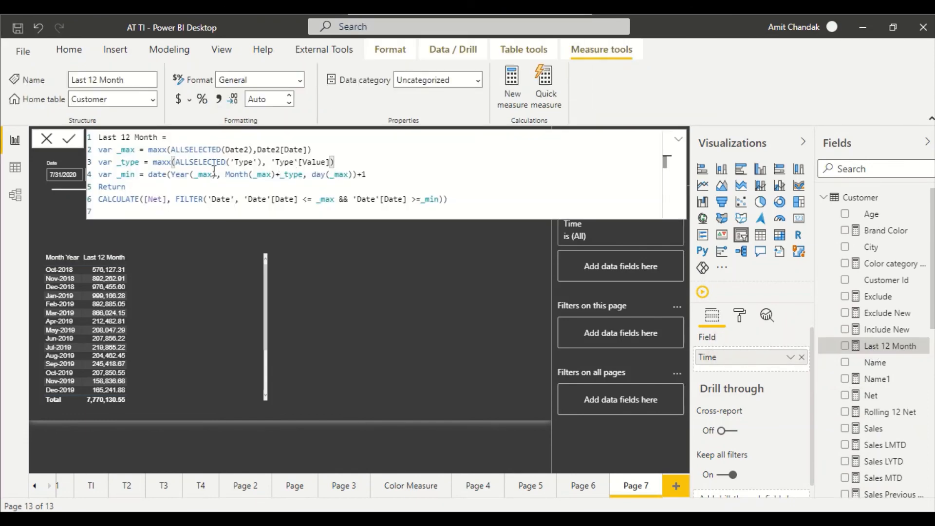
left_click(396, 264)
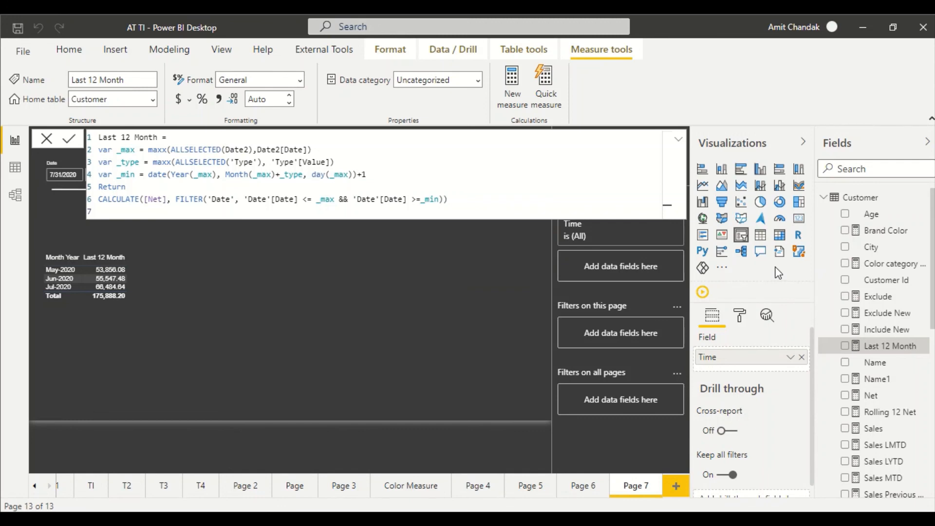
left_click(215, 321)
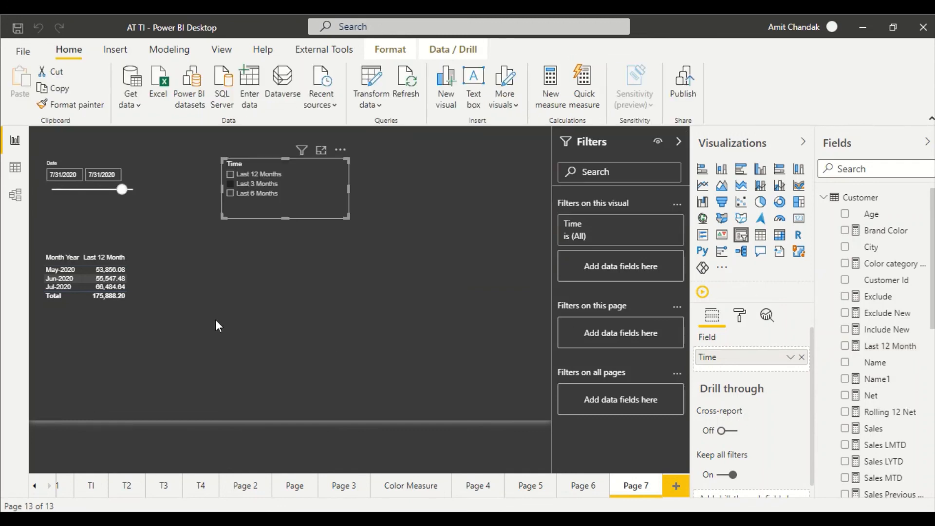
Step: Try Last 6 Months and Last 12 Months in the Time slicer, and turn on its Single select option
left_click(233, 194)
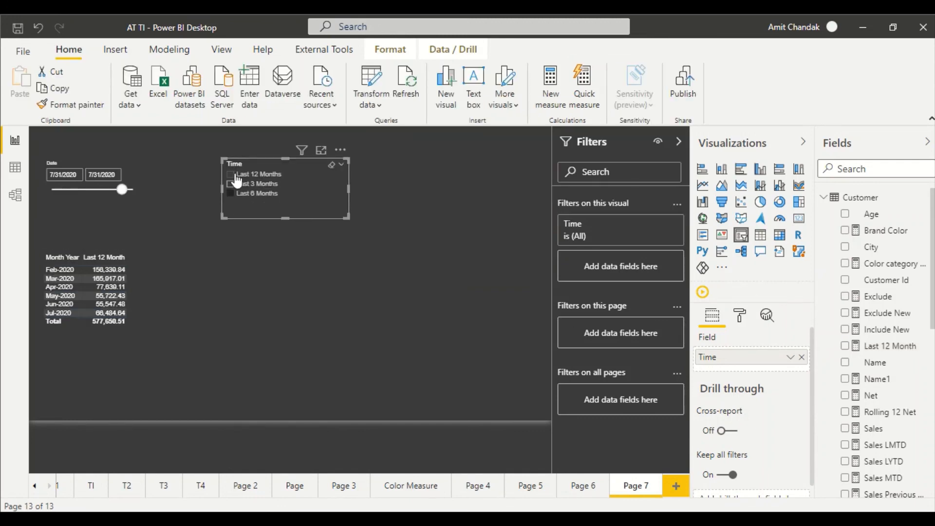
left_click(236, 175)
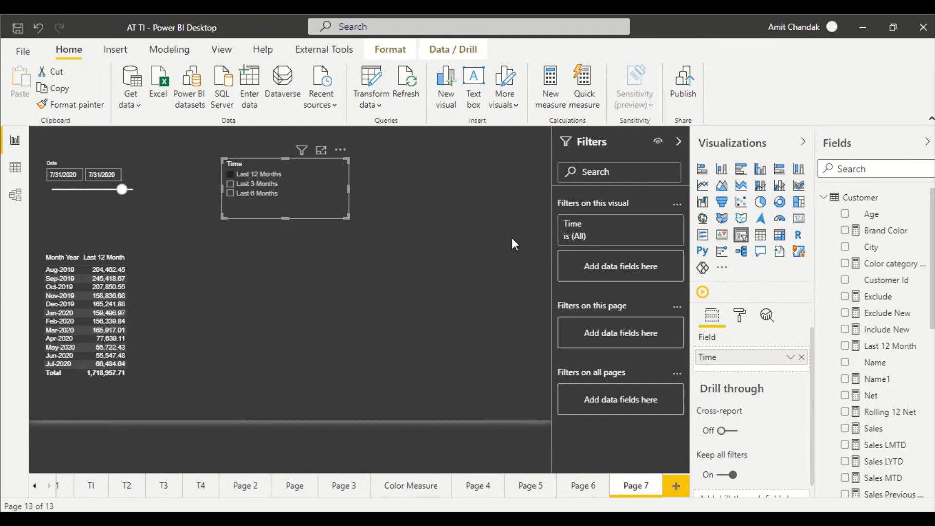
left_click(737, 316)
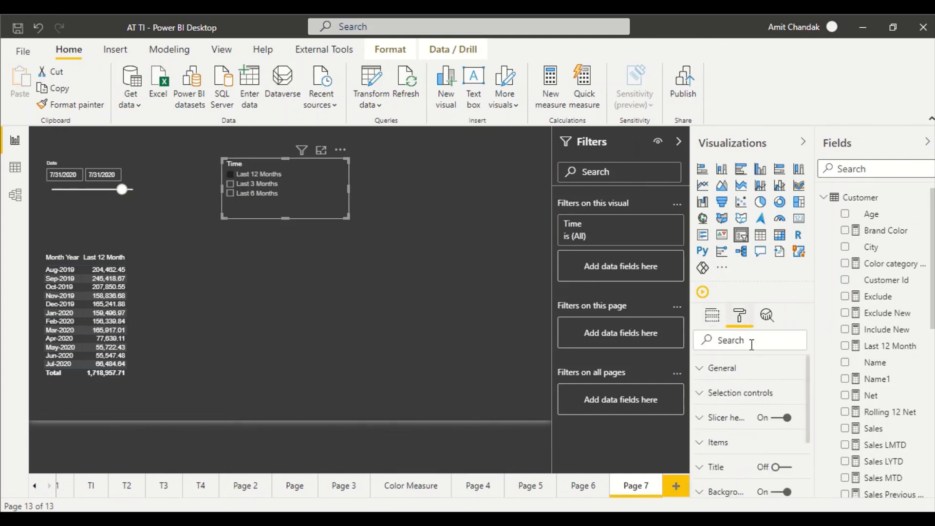
left_click(741, 402)
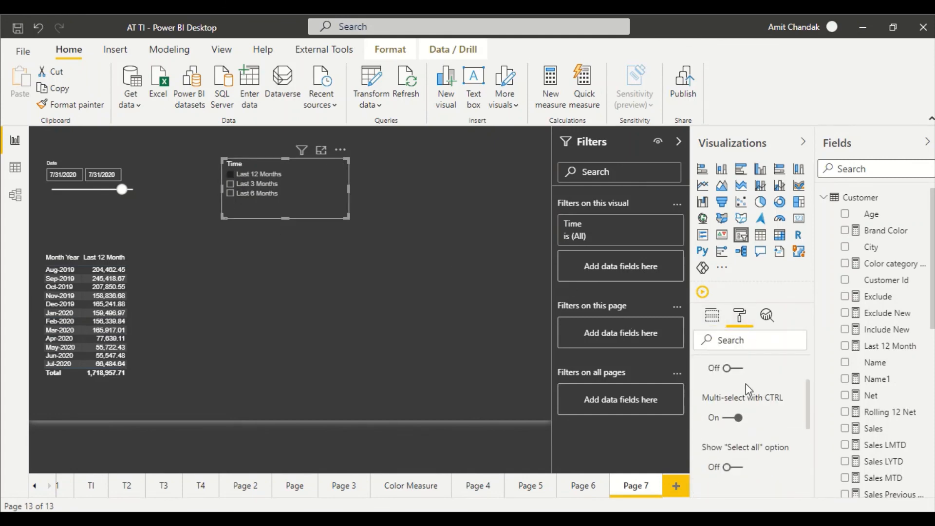
left_click(733, 436)
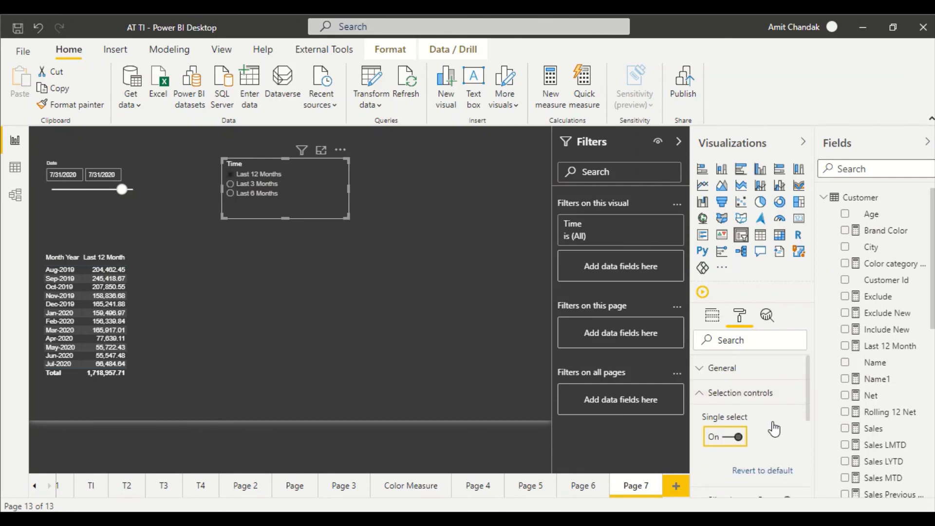
Step: Test the single-select Time slicer by switching between Last 3 Months and Last 6 Months, ending on Last 12 Months
left_click(230, 184)
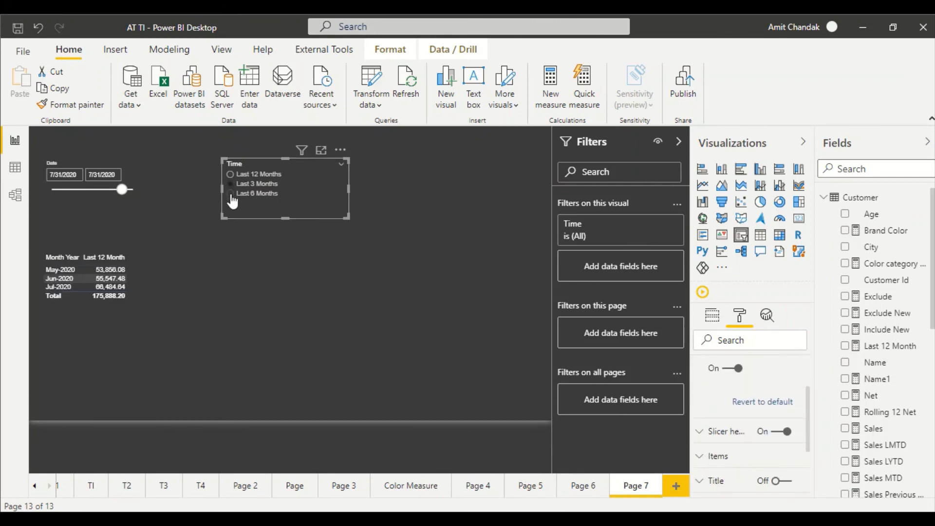
left_click(231, 193)
left_click(231, 184)
left_click(231, 173)
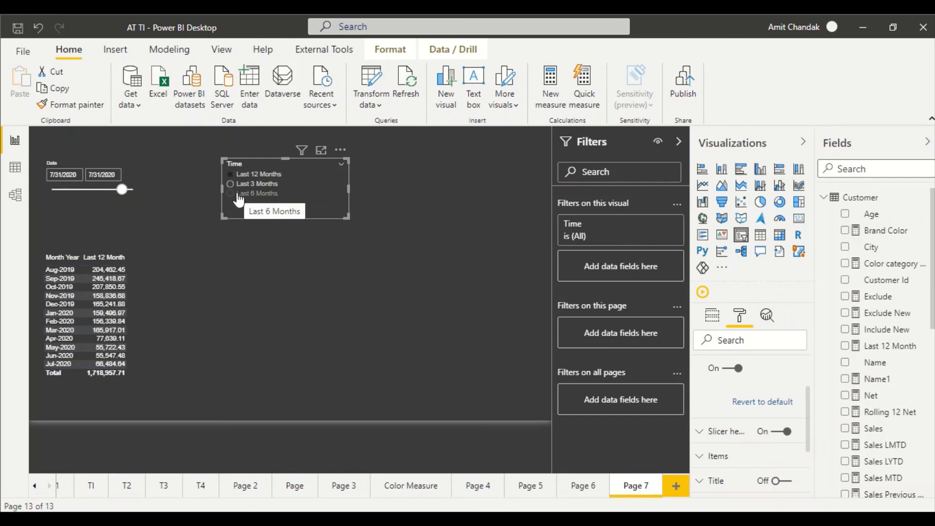